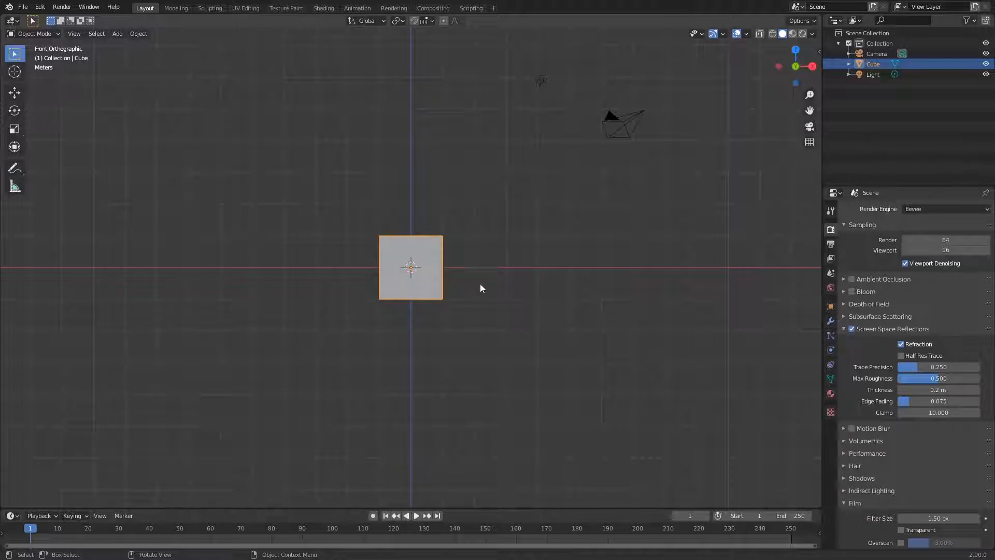
# - Open the particle properties of the default cube
pyautogui.moveTo(489, 276); pyautogui.dragTo(455, 276, button='middle')
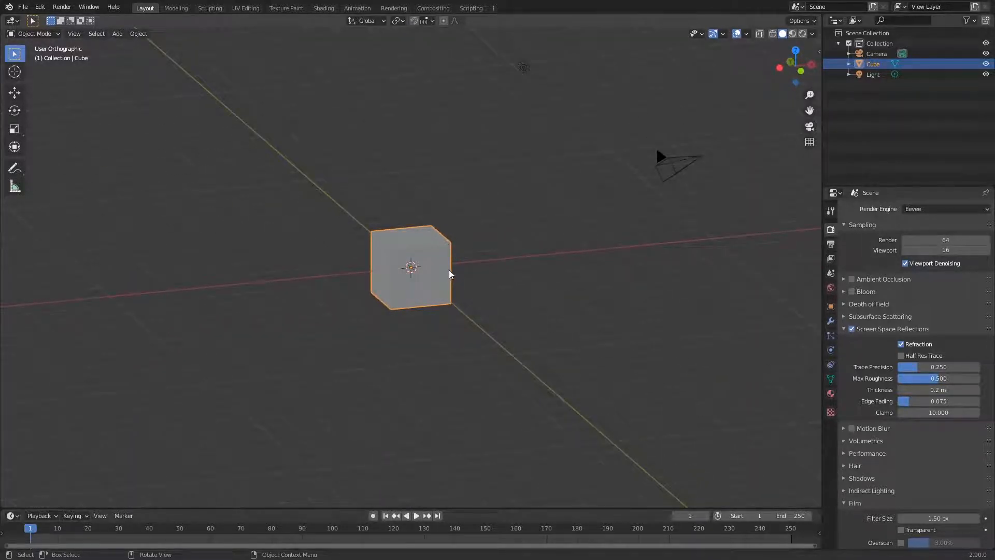
pyautogui.moveTo(450, 330)
pyautogui.mouseDown(button='middle')
pyautogui.moveTo(453, 309)
pyautogui.moveTo(456, 345)
pyautogui.mouseUp(button='middle')
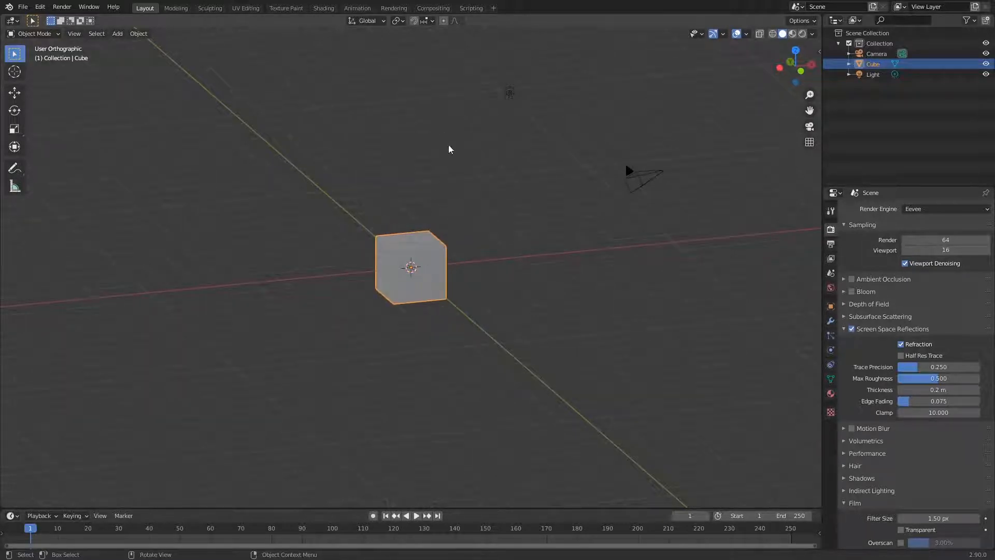
pyautogui.moveTo(443, 281)
pyautogui.mouseDown(button='middle')
pyautogui.moveTo(471, 278)
pyautogui.moveTo(415, 280)
pyautogui.moveTo(466, 276)
pyautogui.moveTo(455, 268)
pyautogui.mouseUp(button='middle')
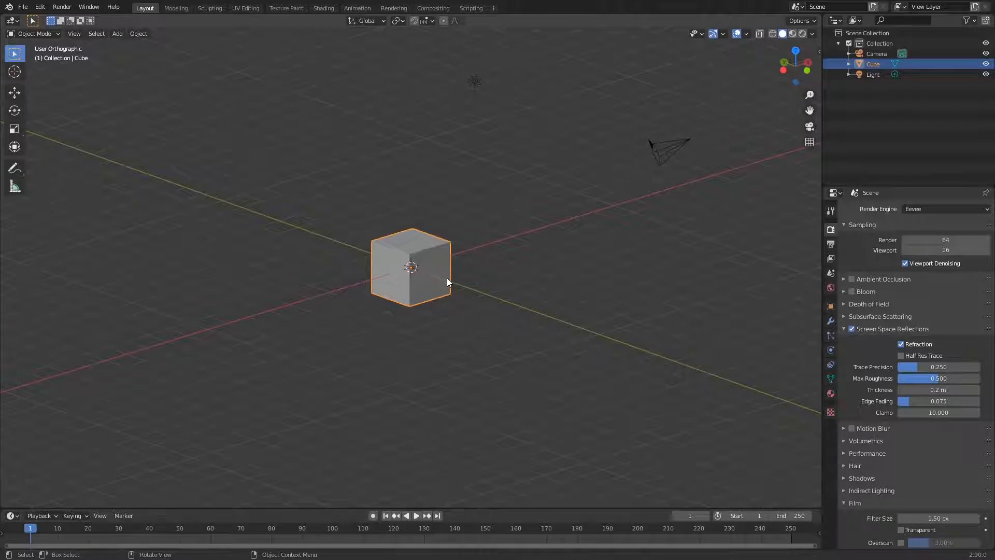
pyautogui.moveTo(447, 278); pyautogui.dragTo(467, 275, button='middle')
pyautogui.click(831, 336)
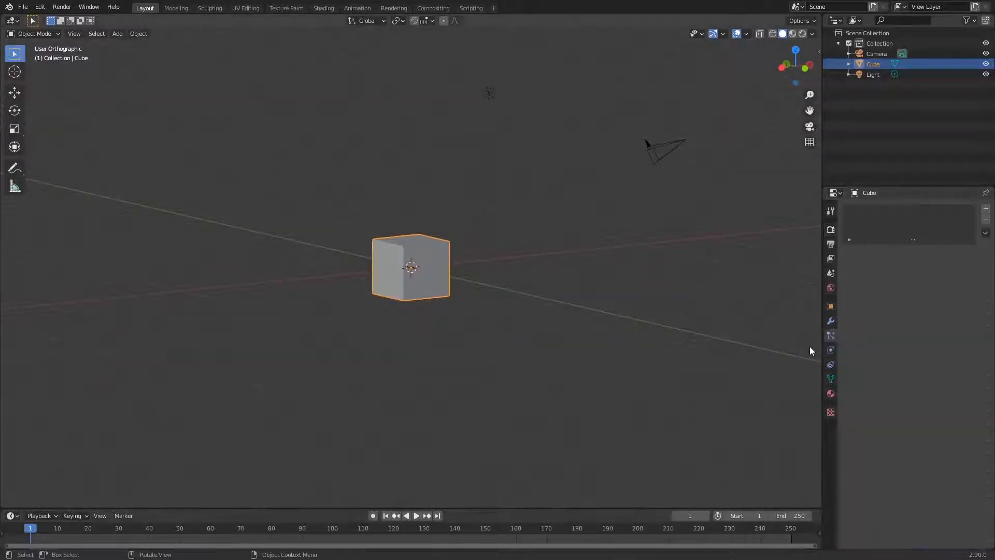
# - Delete the default cube and add a mesh plane in its place
pyautogui.press('x')
pyautogui.click(424, 265)
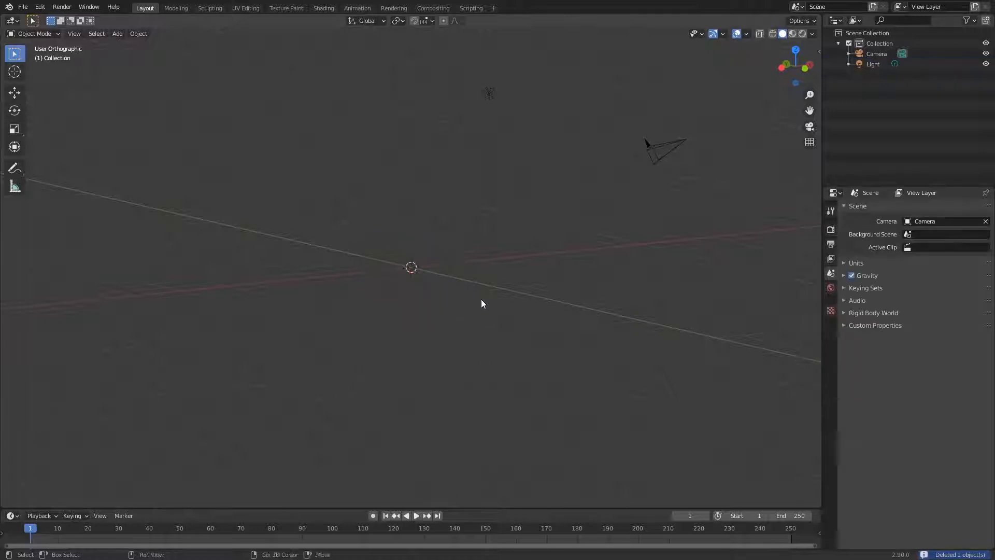
pyautogui.hotkey('shift', 'a')
pyautogui.moveTo(481, 299)
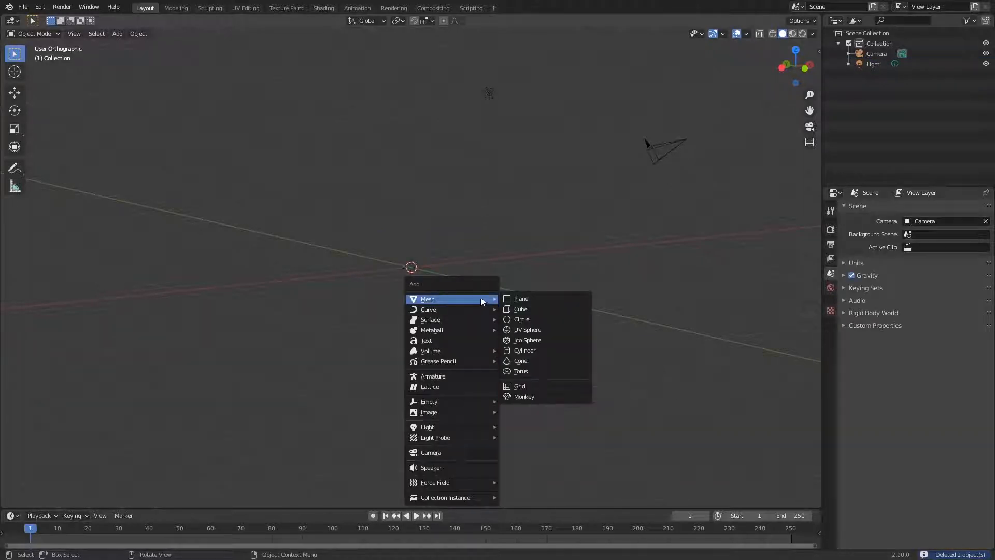
pyautogui.click(506, 300)
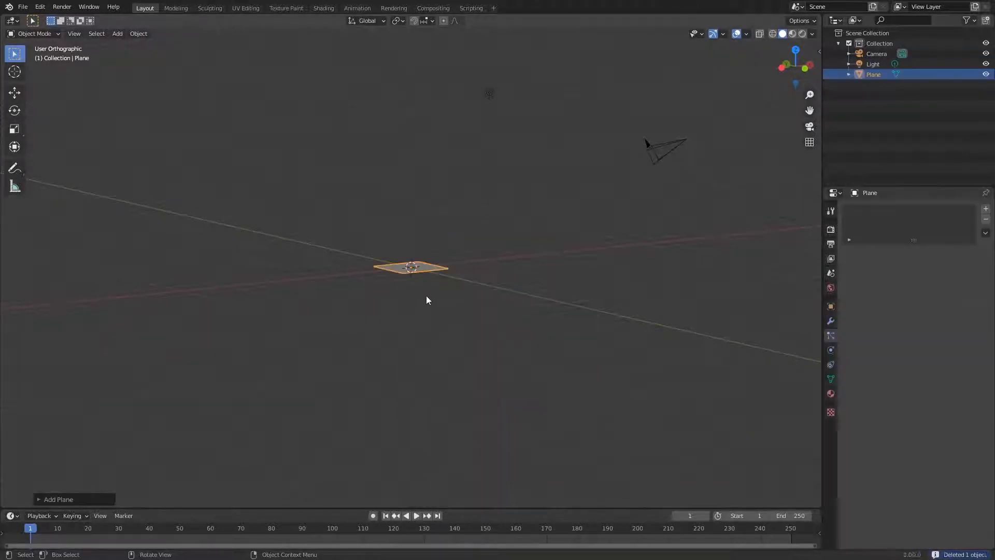
# - Scale the plane's mesh up in Edit Mode into a ground surface large enough to extend past the view's sides
pyautogui.press('Tab')
pyautogui.press('s')
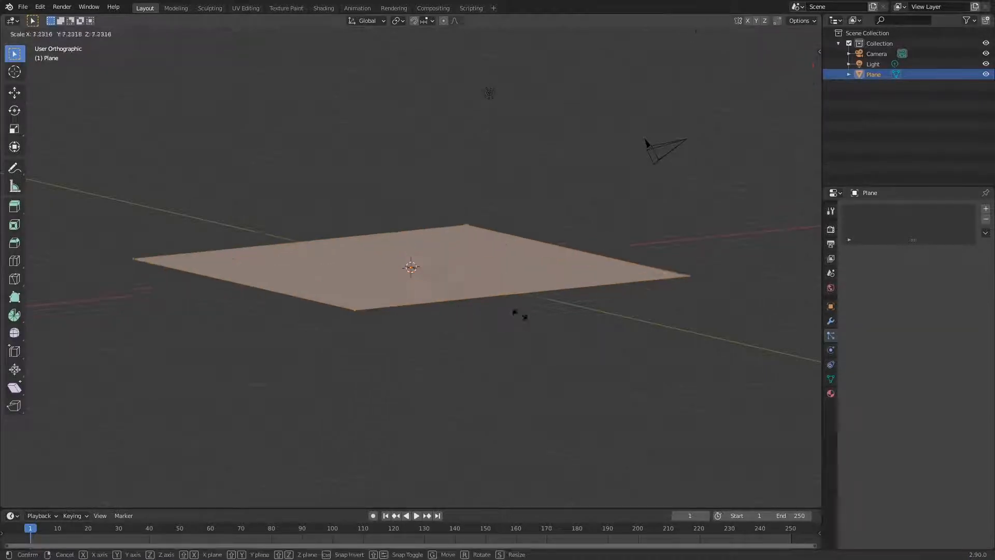
pyautogui.click(593, 351)
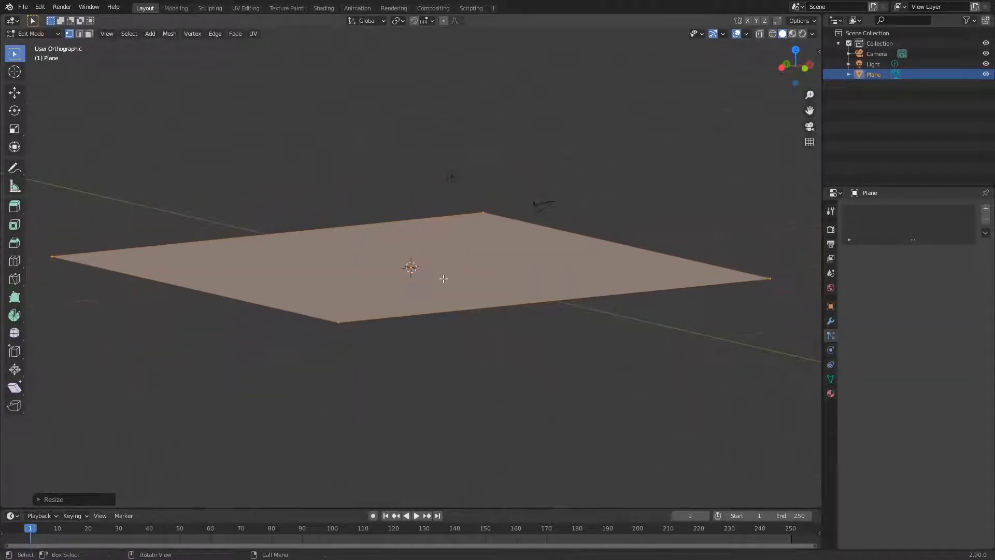
pyautogui.press('s')
pyautogui.click(471, 304)
# - Subdivide the plane with 10 cuts to create an even grid of faces
pyautogui.rightClick(469, 287)
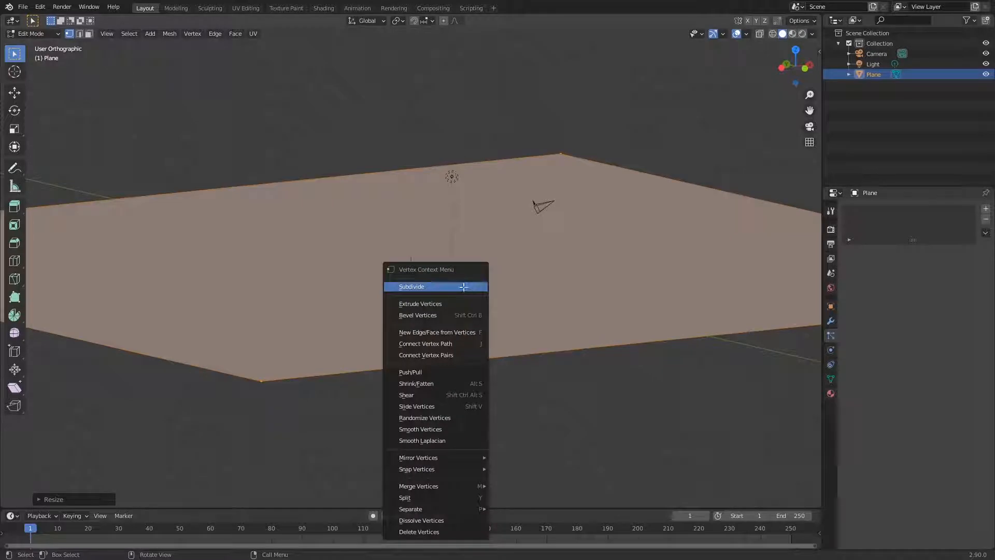
pyautogui.click(469, 285)
pyautogui.press('n')
pyautogui.click(816, 127)
pyautogui.press('n')
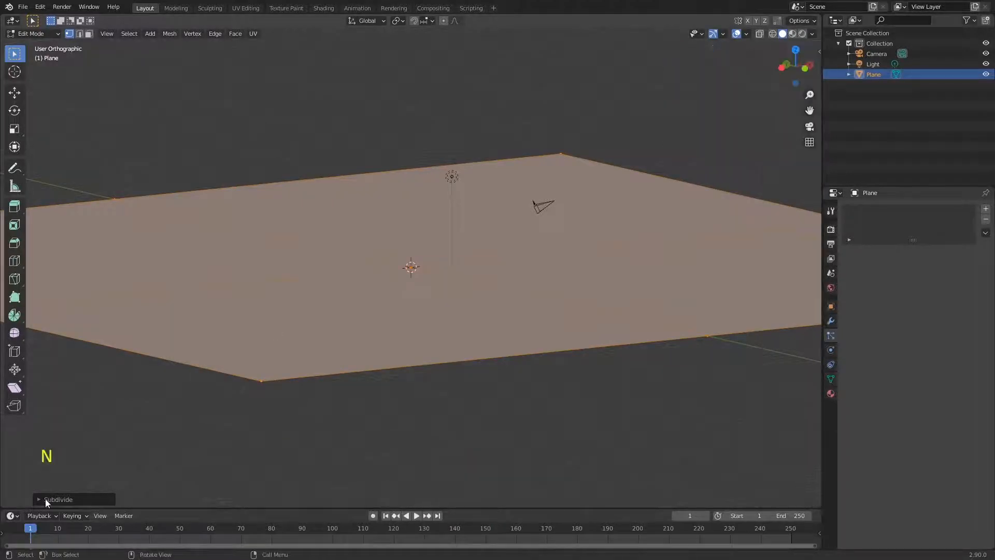
pyautogui.click(46, 499)
pyautogui.moveTo(142, 427); pyautogui.dragTo(166, 427)
pyautogui.keyDown('ctrl'); pyautogui.moveTo(363, 311); pyautogui.dragTo(363, 331, button='middle'); pyautogui.keyUp('ctrl')
pyautogui.moveTo(362, 332); pyautogui.dragTo(519, 260, button='middle')
pyautogui.click(565, 104)
pyautogui.press('g')
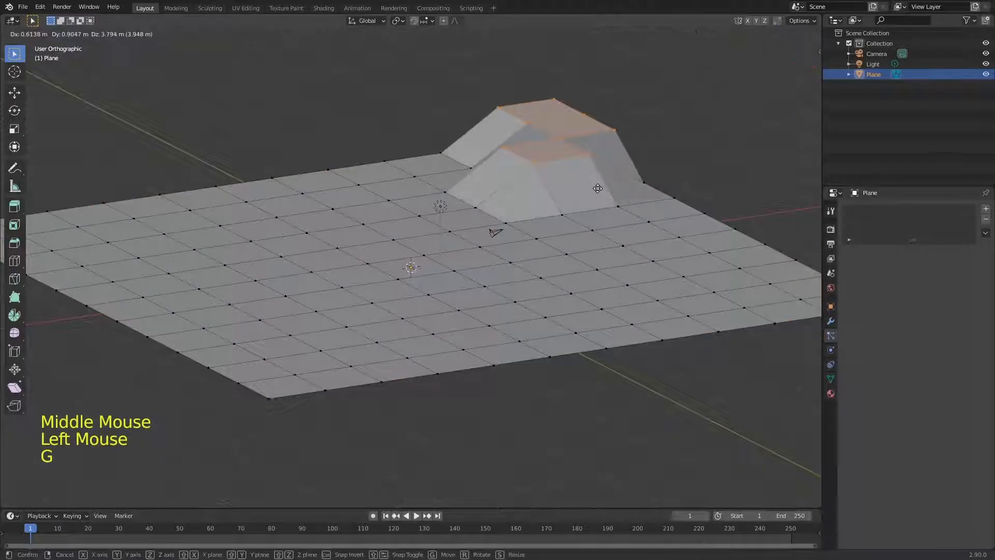
pyautogui.press('Escape')
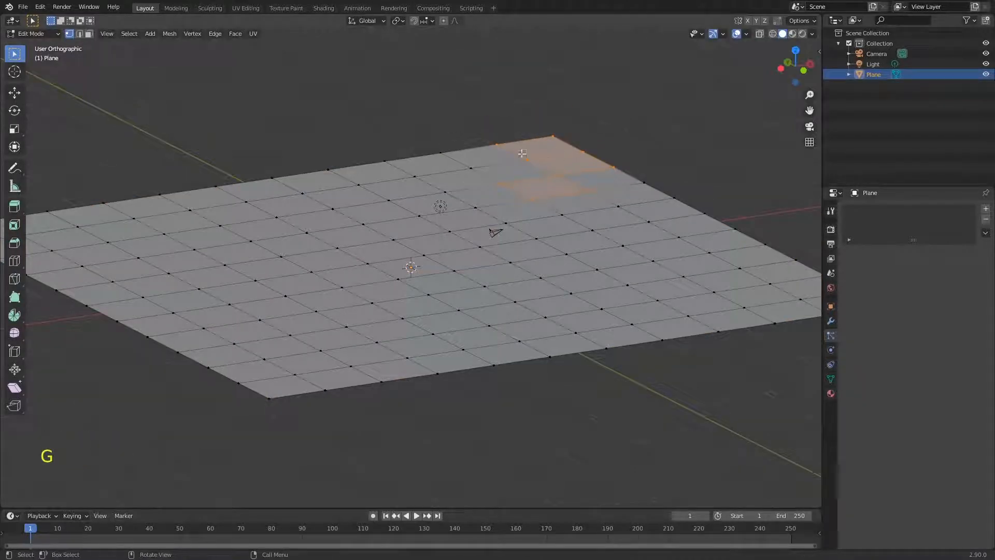
# - Enable proportional editing and raise a vertex near the plane's far corner about 2.4 m, with smooth falloff and a proportional size of about 14.4
pyautogui.press('o')
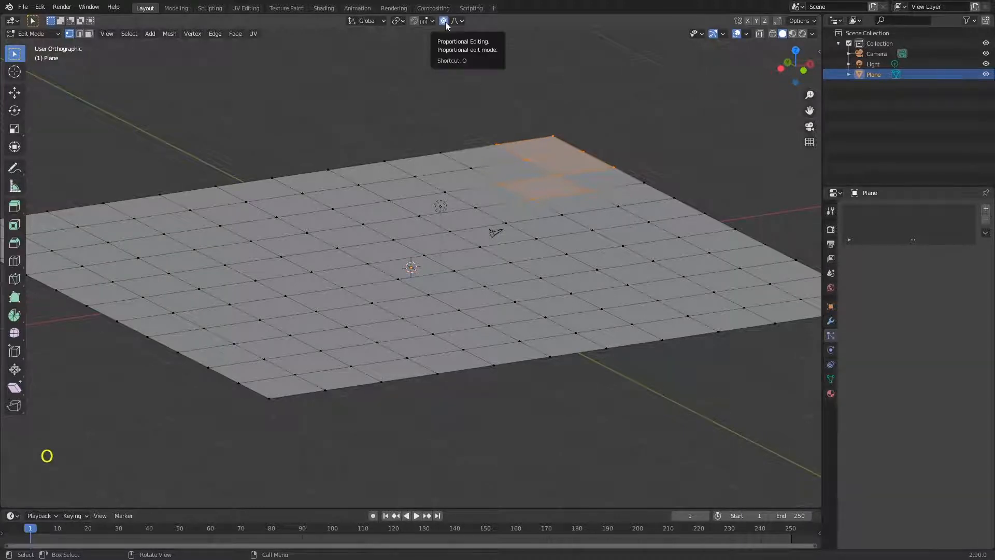
pyautogui.click(536, 165)
pyautogui.press('g')
pyautogui.rightClick(568, 188)
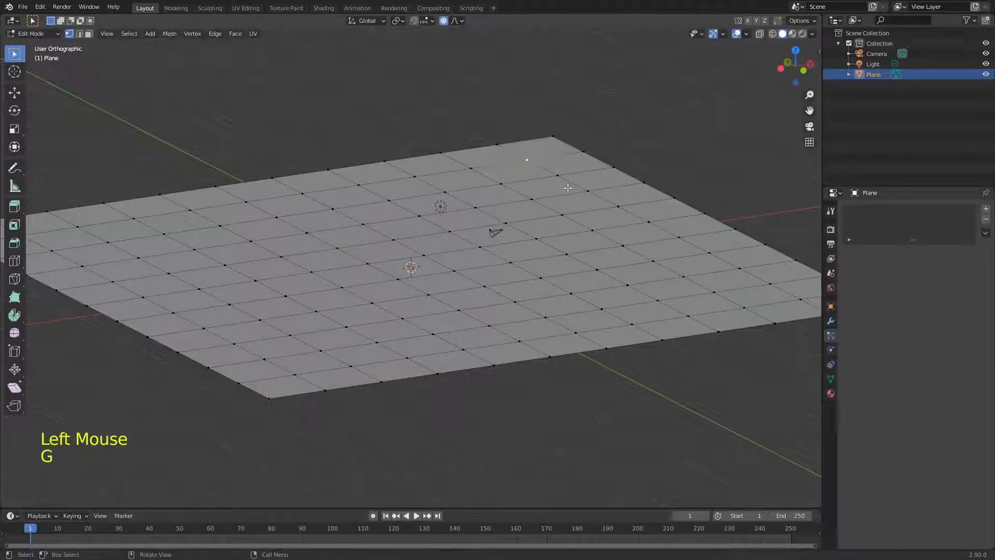
pyautogui.press('g')
pyautogui.scroll(-15, 576, 181)
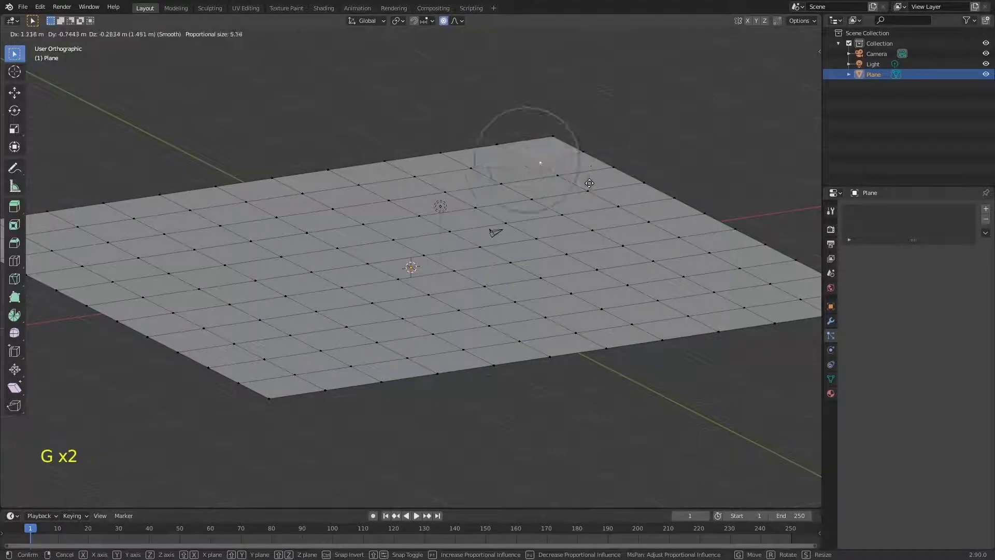
pyautogui.click(588, 156)
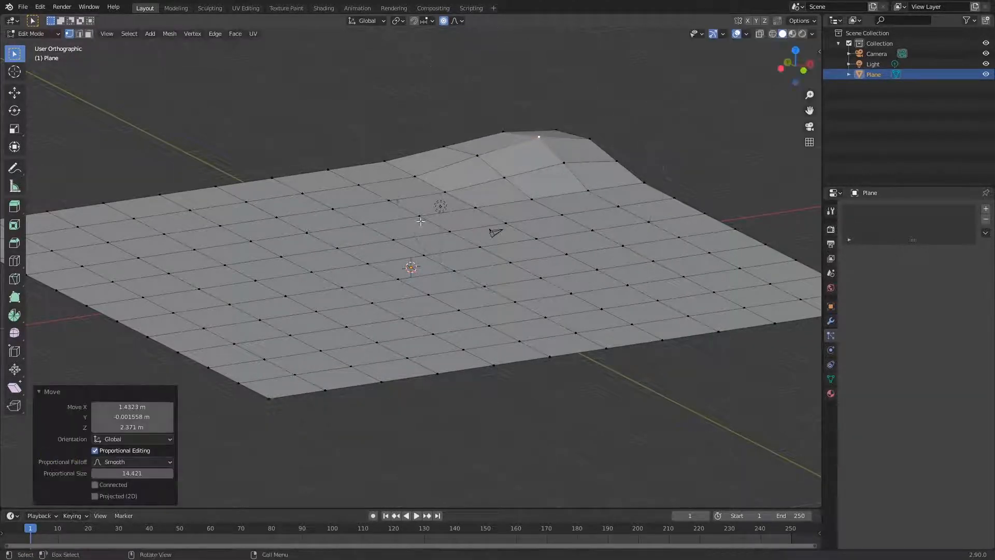
# - Raise one vertex near the plane's right edge slightly with proportional editing to form a low bump
pyautogui.scroll(-3, 409, 238)
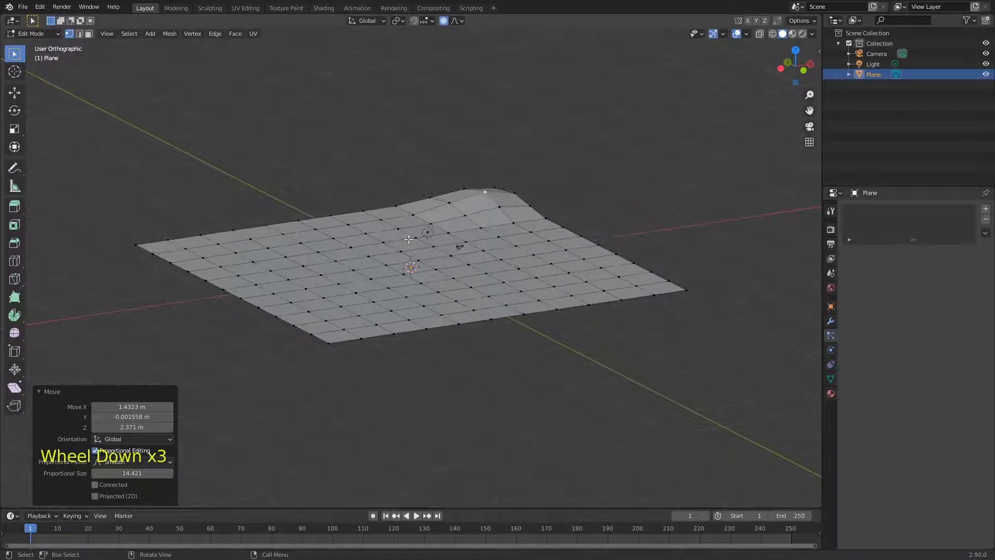
pyautogui.click(589, 254)
pyautogui.press('g')
pyautogui.click(596, 272)
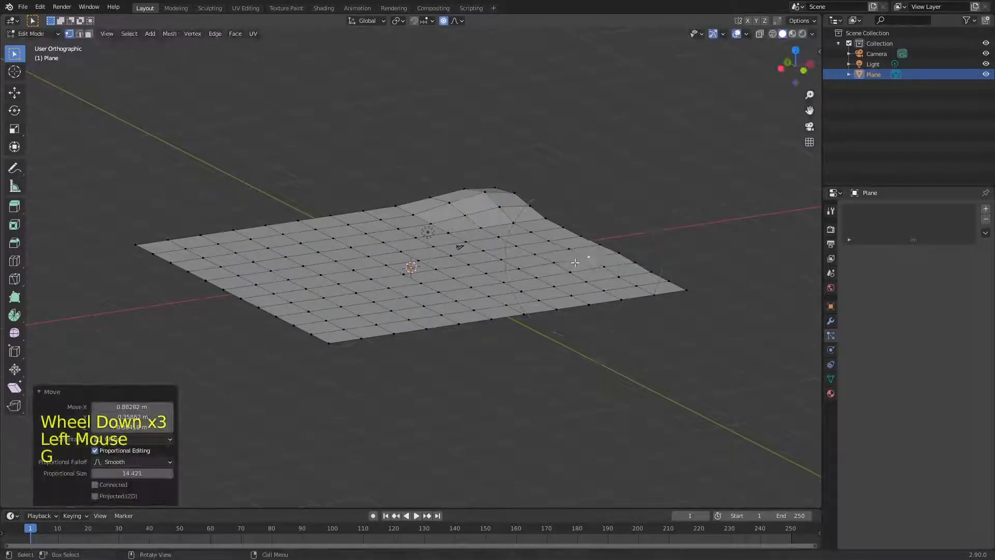
# - Bend the plane's left end downward by lowering the inner edge loop and the border edge with proportional editing
pyautogui.keyDown('alt'); pyautogui.click(259, 288); pyautogui.keyUp('alt')
pyautogui.press('g')
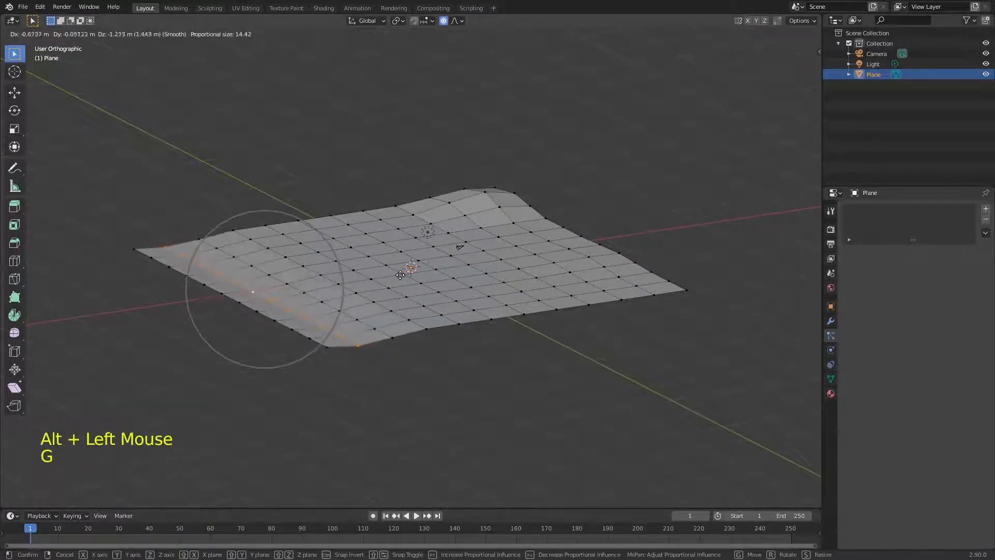
pyautogui.click(400, 269)
pyautogui.keyDown('alt'); pyautogui.click(259, 311); pyautogui.keyUp('alt')
pyautogui.press('g')
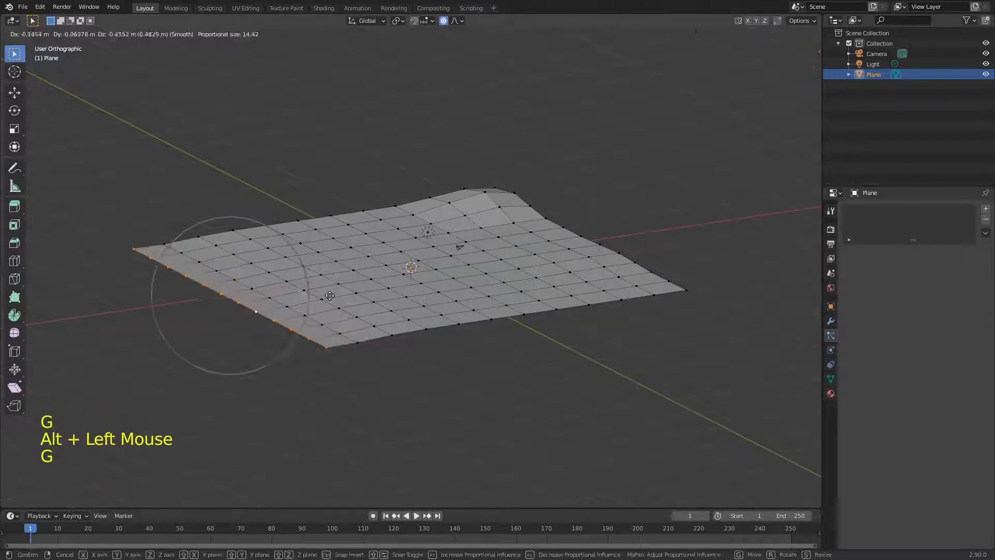
pyautogui.click(314, 303)
# - Return to Object Mode and shade the terrain plane smooth
pyautogui.press('Tab')
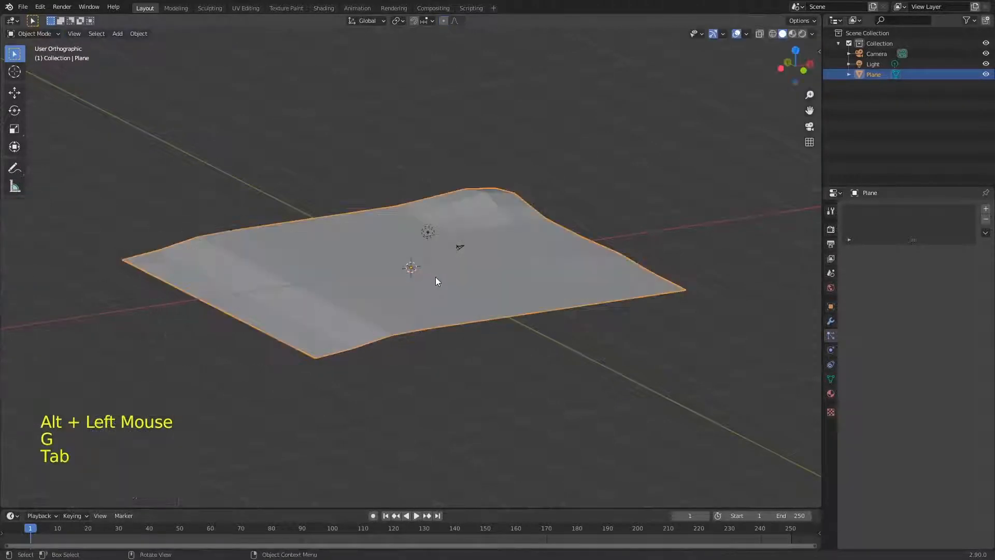
pyautogui.rightClick(465, 249)
pyautogui.click(464, 250)
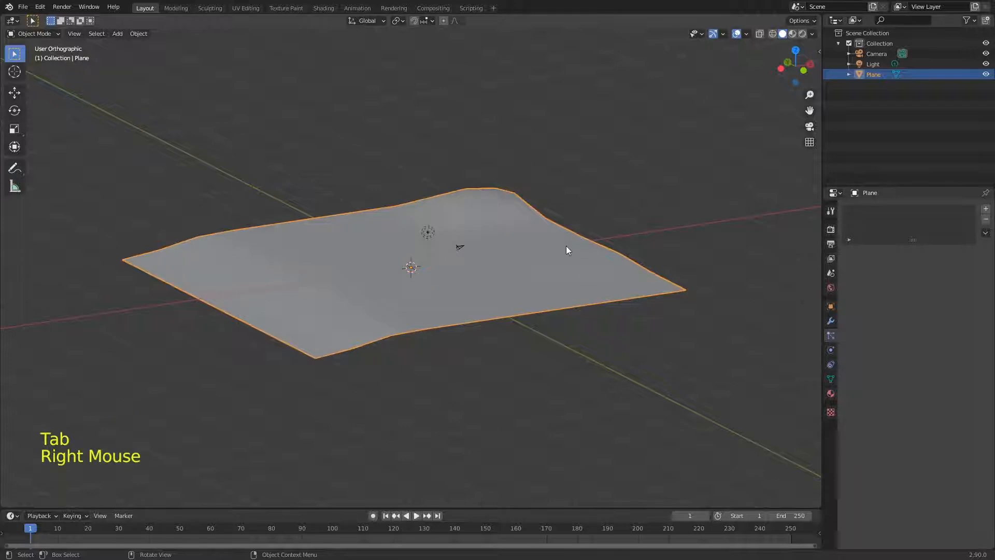
# - Save the project as gramado.blend in the current 3D folder
pyautogui.moveTo(506, 294)
pyautogui.mouseDown(button='middle')
pyautogui.moveTo(504, 282)
pyautogui.moveTo(534, 281)
pyautogui.moveTo(506, 278)
pyautogui.moveTo(506, 251)
pyautogui.moveTo(502, 286)
pyautogui.moveTo(501, 254)
pyautogui.mouseUp(button='middle')
pyautogui.hotkey('ctrl', 's')
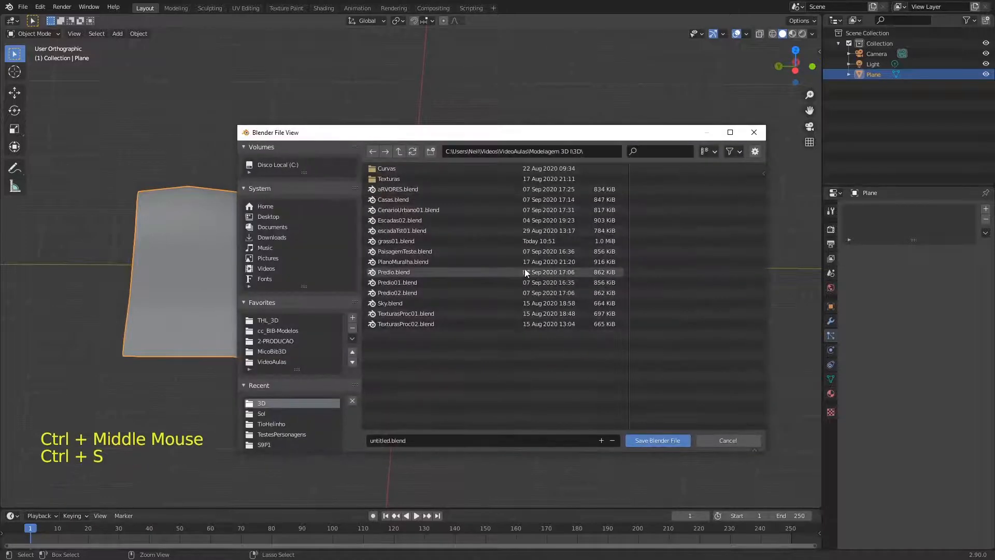
pyautogui.click(423, 439)
pyautogui.write('g')
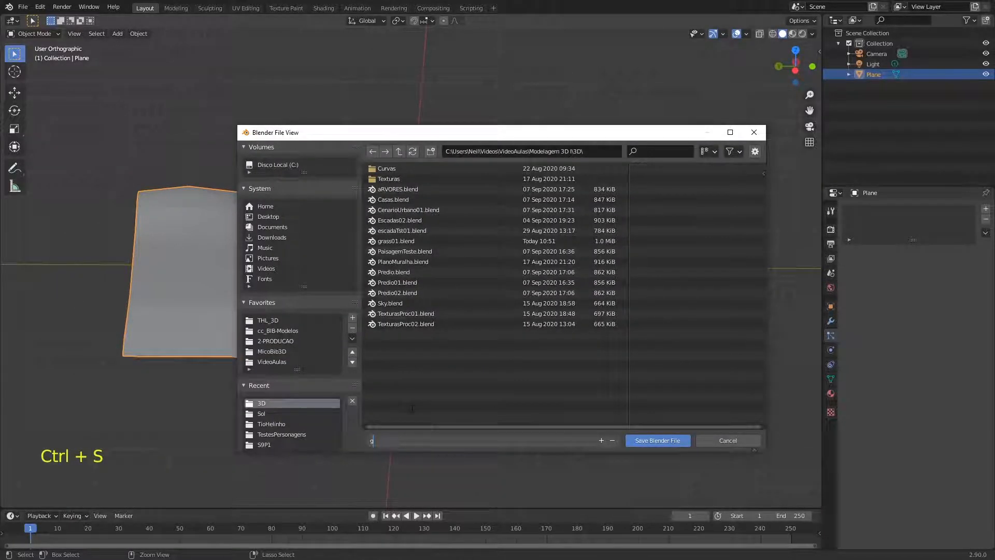
pyautogui.write('randao')
pyautogui.press('Return')
# - Add a particle system to the terrain plane and play the animation to preview the emitted particles
pyautogui.moveTo(519, 310); pyautogui.dragTo(572, 316, button='middle')
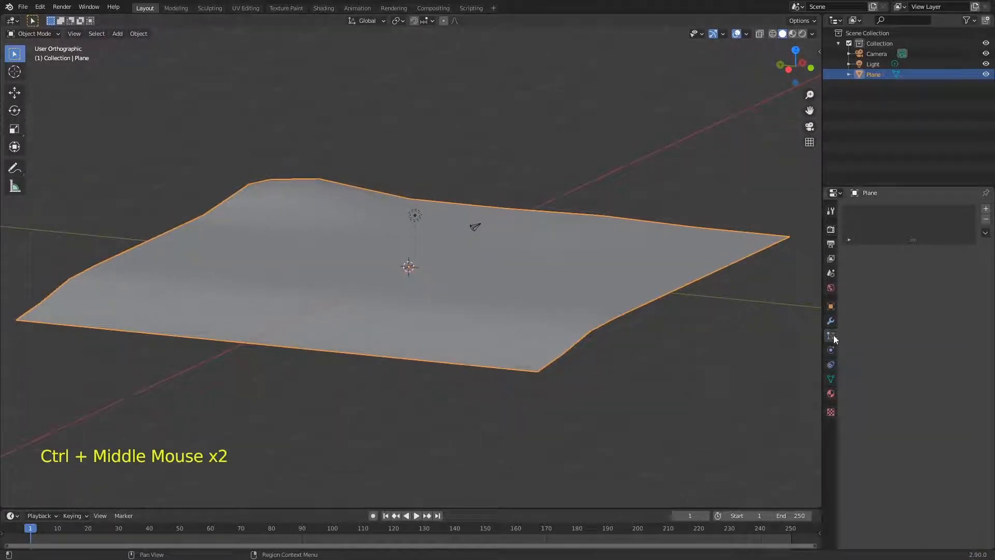
pyautogui.click(986, 210)
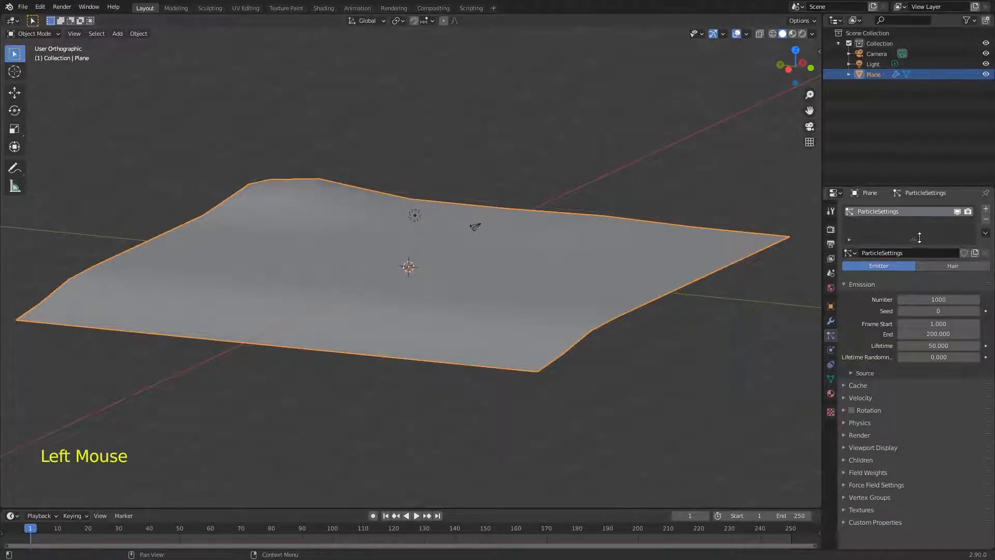
pyautogui.press('space')
pyautogui.moveTo(569, 317); pyautogui.dragTo(588, 329, button='middle')
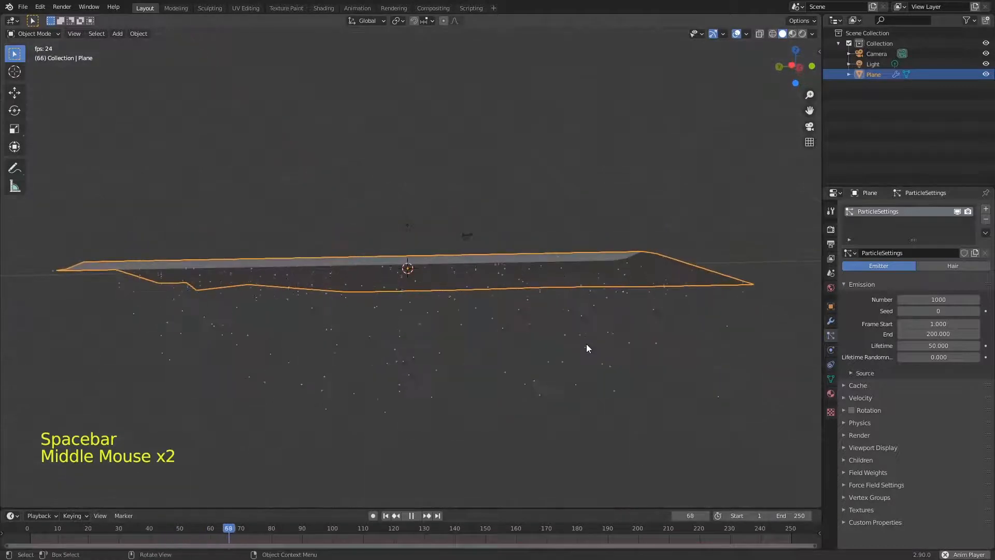
pyautogui.moveTo(570, 259)
pyautogui.mouseDown(button='middle')
pyautogui.moveTo(571, 297)
pyautogui.moveTo(575, 272)
pyautogui.moveTo(562, 273)
pyautogui.mouseUp(button='middle')
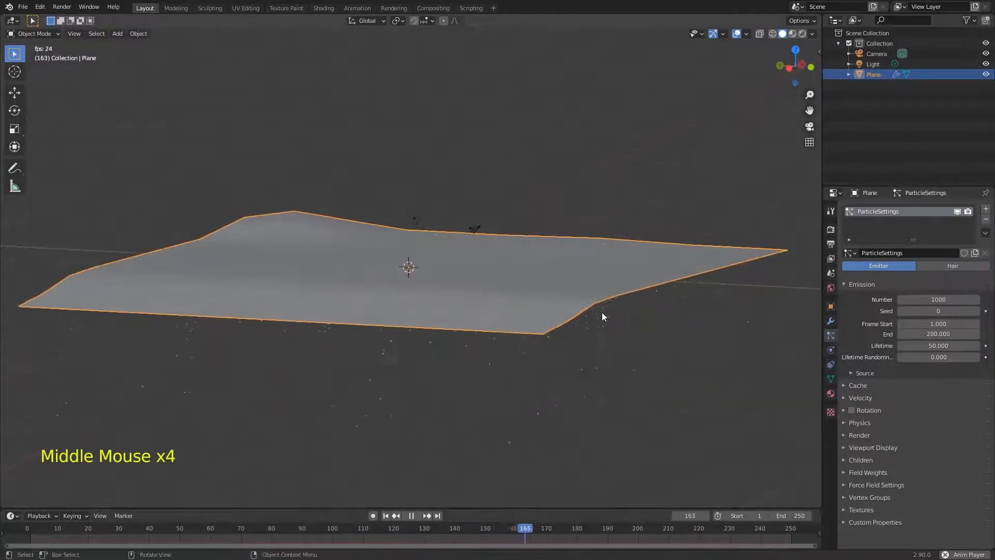
pyautogui.press('space')
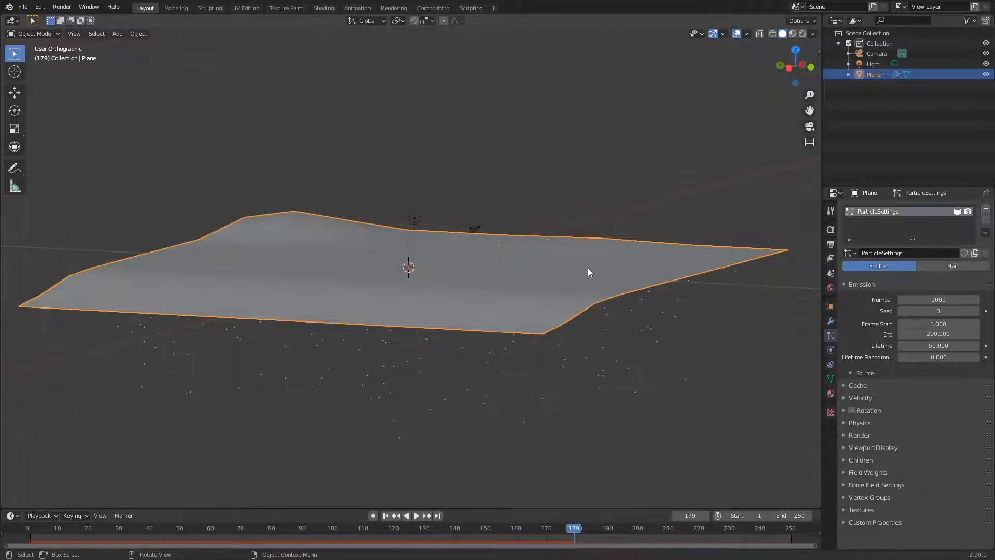
# - Save the file and return the timeline to frame 1
pyautogui.moveTo(586, 267); pyautogui.dragTo(583, 262, button='middle')
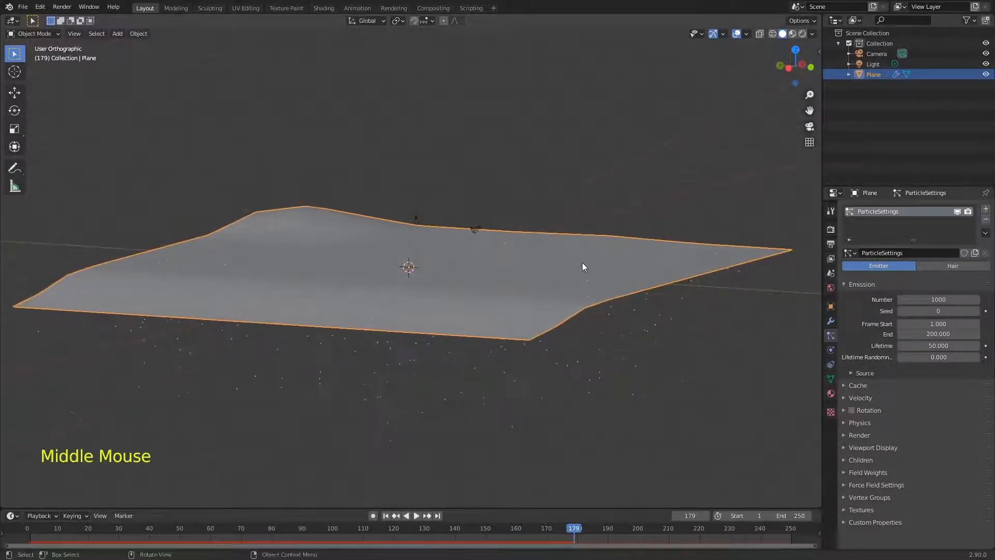
pyautogui.hotkey('ctrl', 's')
pyautogui.hotkey('shift', 'Left')
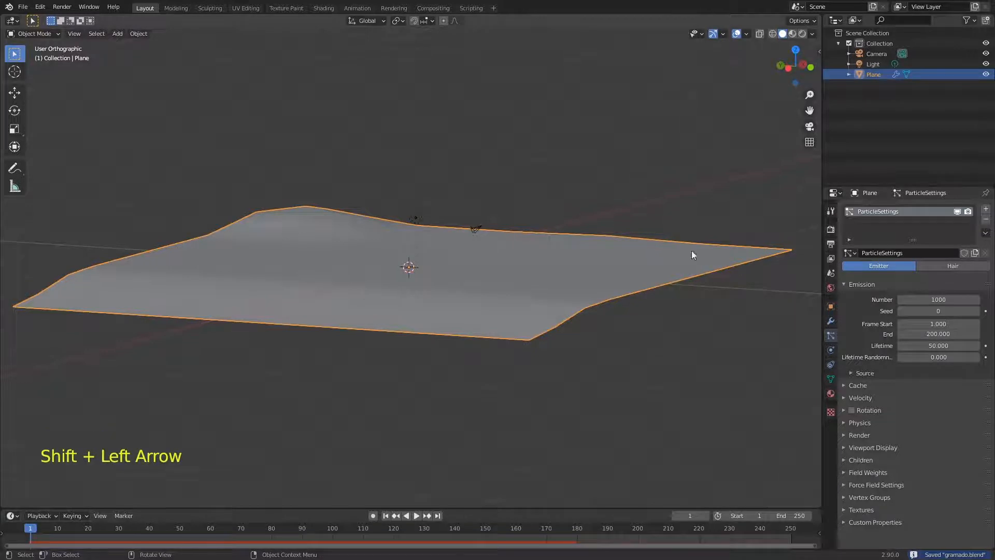
# - Set the plane's particle system type to Hair and briefly play the animation to check the strands
pyautogui.click(945, 264)
pyautogui.moveTo(614, 279); pyautogui.dragTo(594, 247, button='middle')
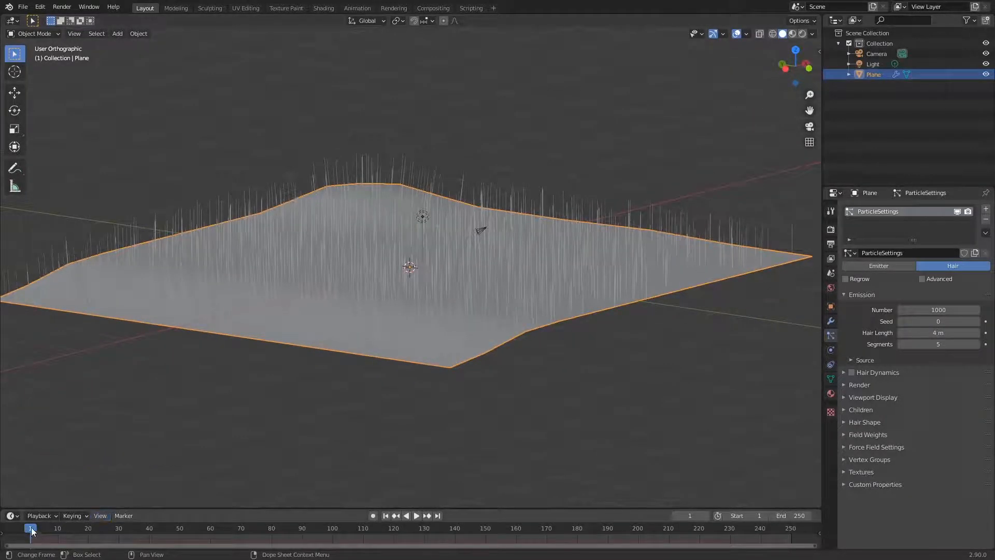
pyautogui.keyDown('ctrl'); pyautogui.moveTo(544, 329); pyautogui.dragTo(539, 362, button='middle'); pyautogui.keyUp('ctrl')
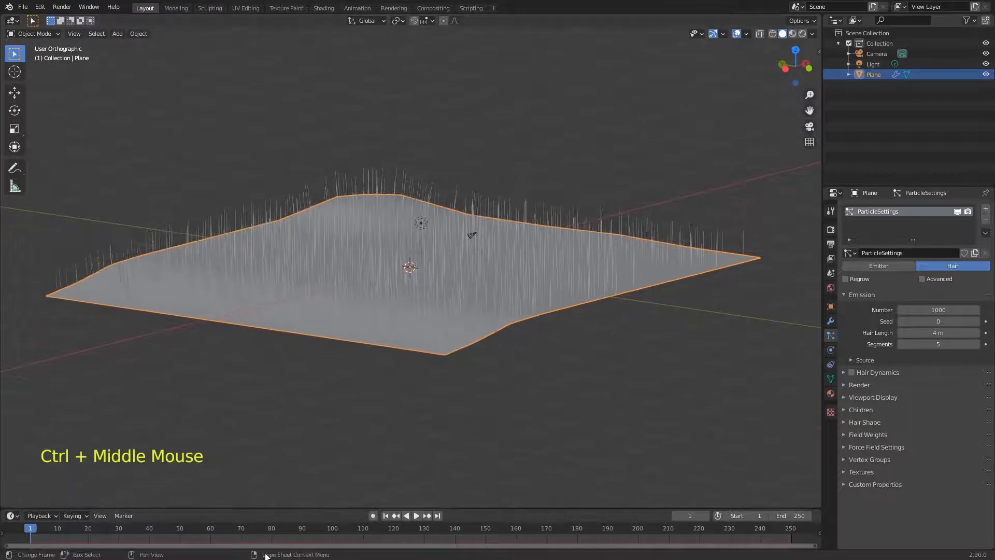
pyautogui.press('space')
pyautogui.press('Escape')
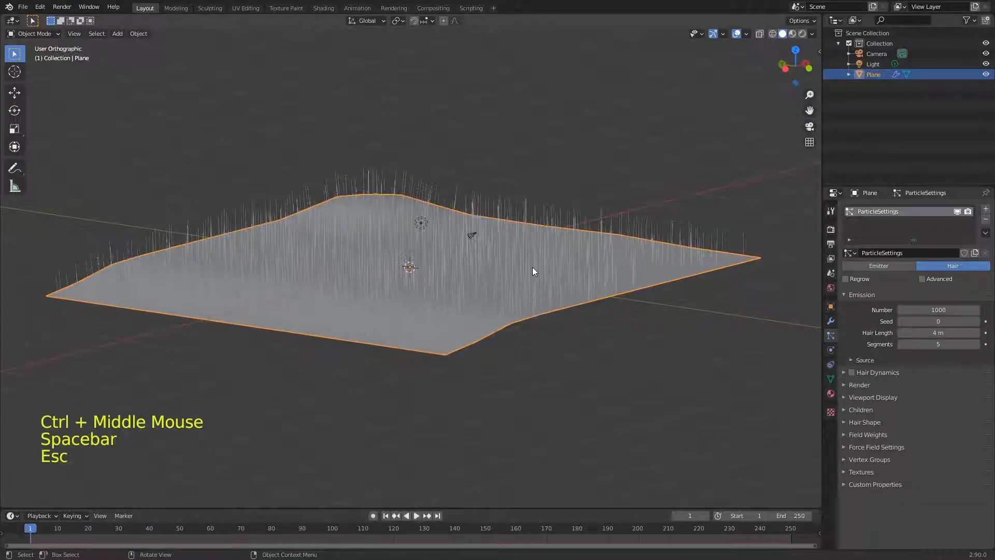
# - Return the timeline to frame 1 and save the file
pyautogui.hotkey('shift', 'Left')
pyautogui.keyDown('ctrl'); pyautogui.moveTo(535, 352); pyautogui.dragTo(552, 270, button='middle'); pyautogui.keyUp('ctrl')
pyautogui.hotkey('ctrl', 's')
# - Rename the terrain plane to Solo
pyautogui.press('m')
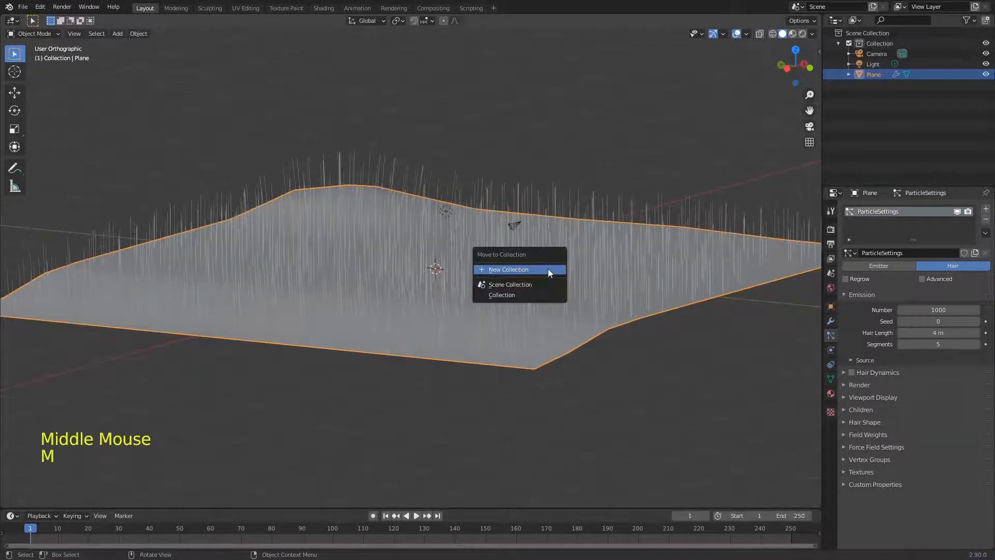
pyautogui.press('F2')
pyautogui.write('Solo')
pyautogui.press('Return')
pyautogui.press('Return')
# - Move the Solo terrain into a new collection named Seq
pyautogui.press('m')
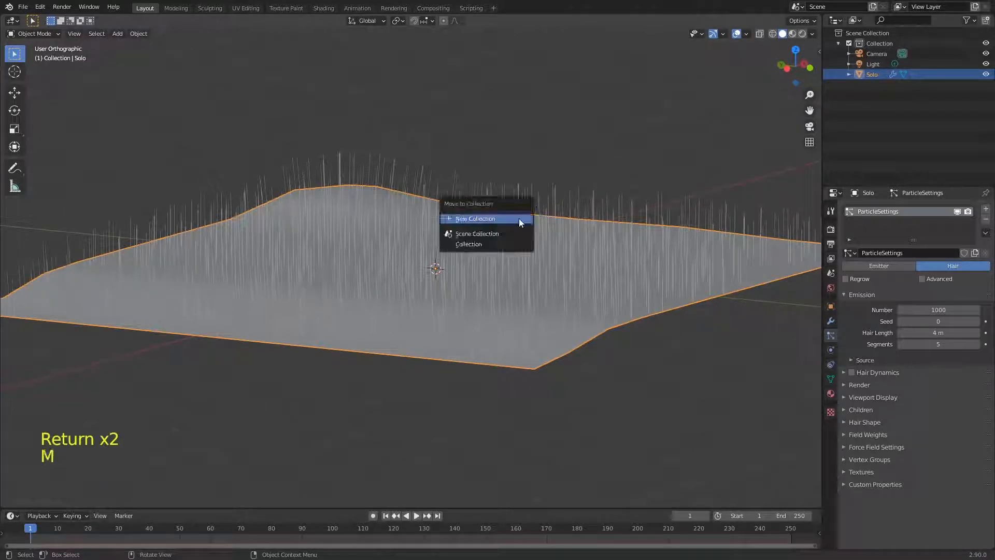
pyautogui.click(447, 218)
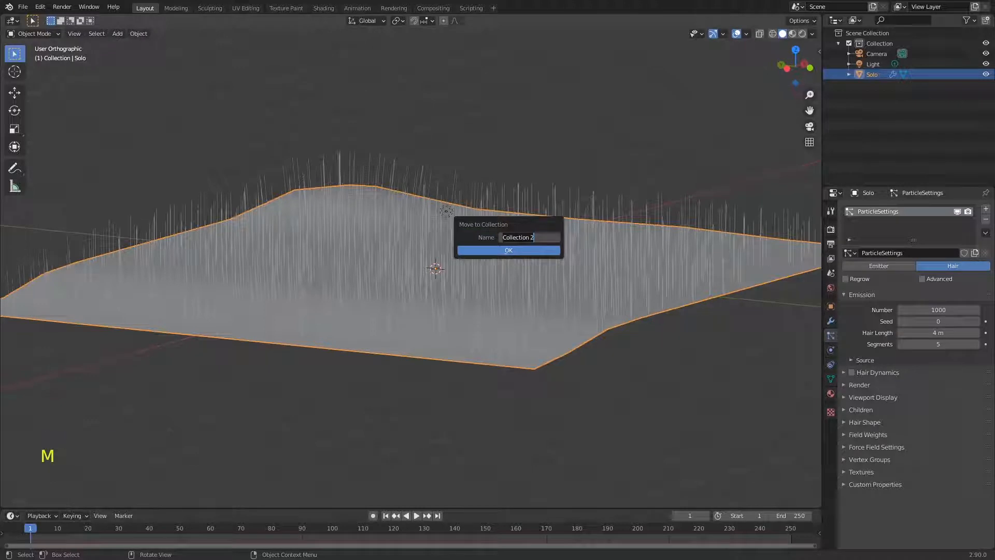
pyautogui.press('shift')
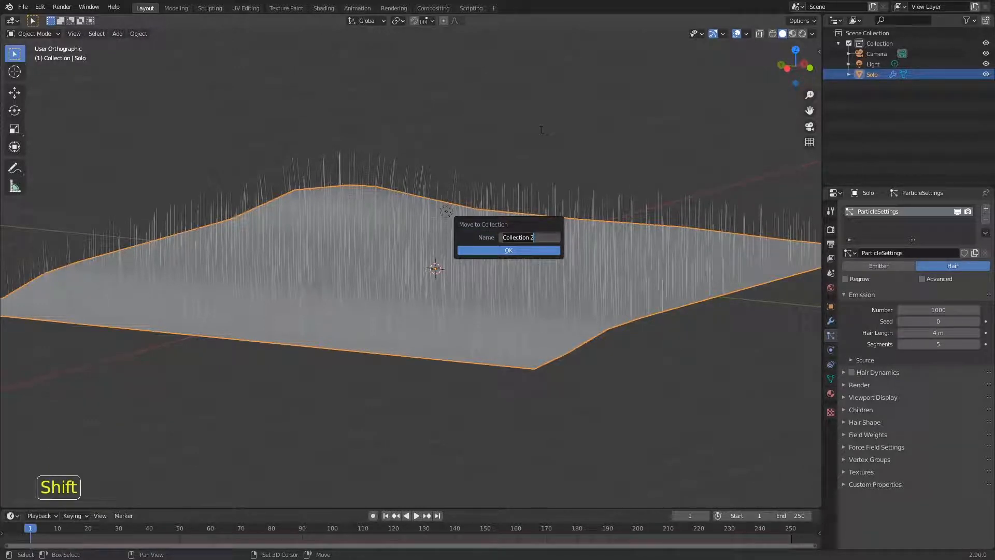
pyautogui.write('Sec')
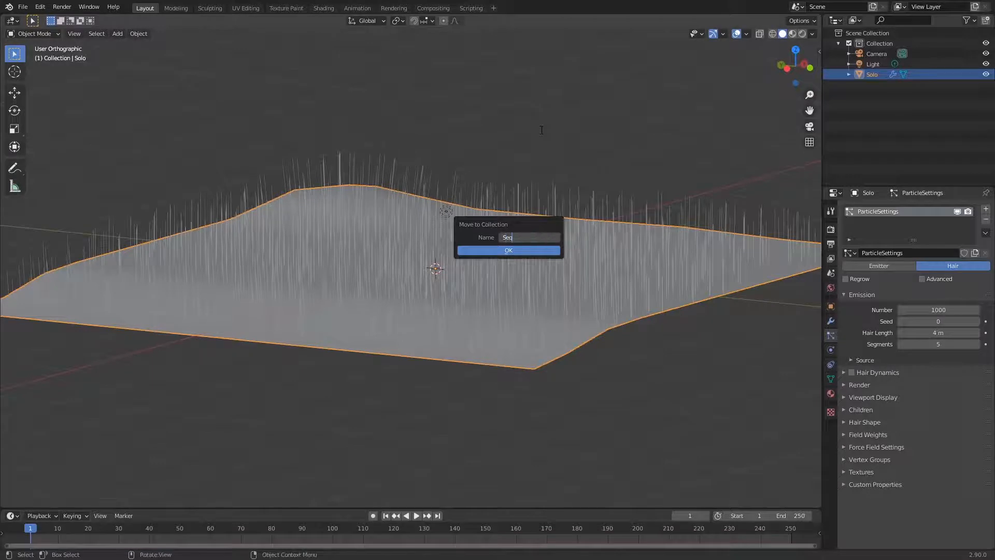
pyautogui.press('Return')
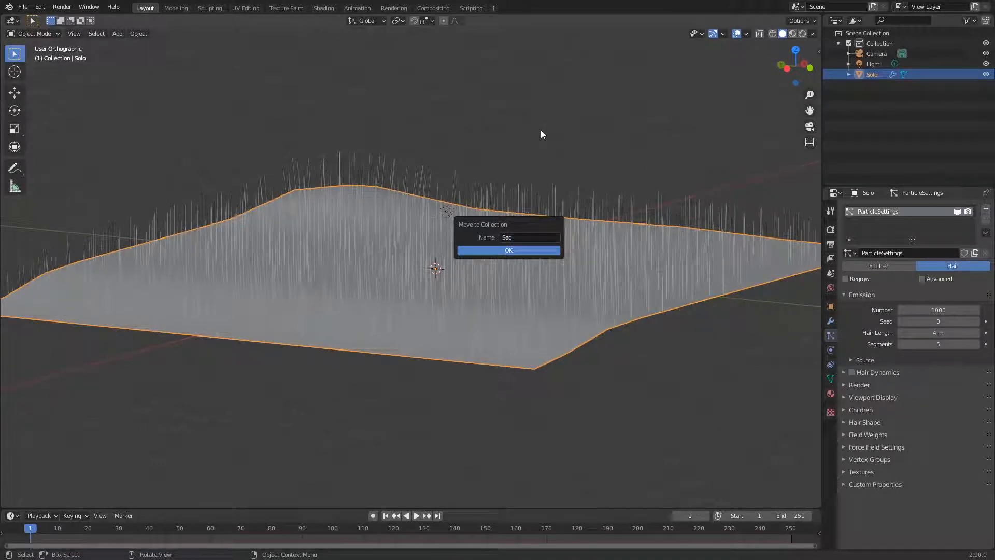
pyautogui.press('Return')
# - Set the hair particle number on the Solo terrain to 5000 and inspect the density from above
pyautogui.moveTo(586, 297); pyautogui.dragTo(571, 291, button='middle')
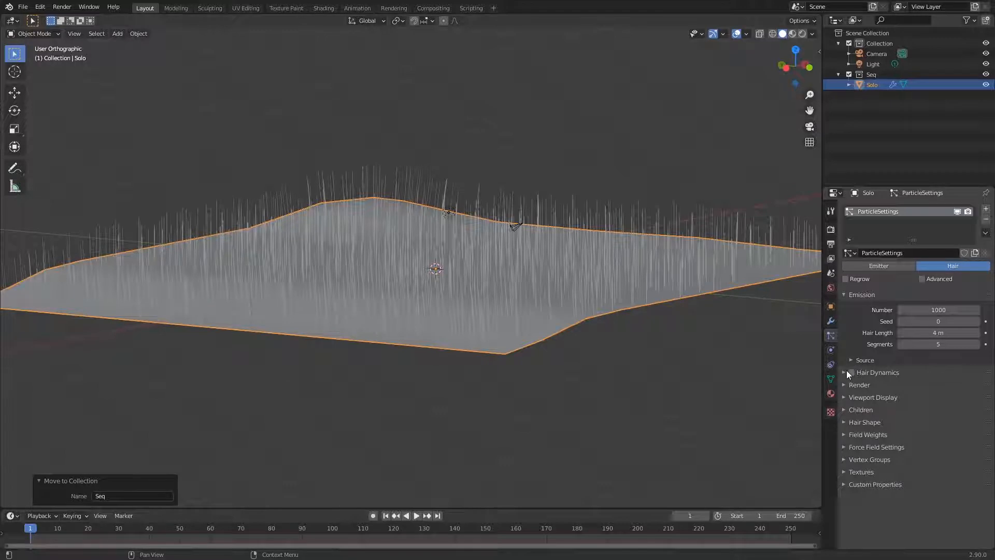
pyautogui.moveTo(608, 236)
pyautogui.mouseDown(button='middle')
pyautogui.moveTo(627, 254)
pyautogui.moveTo(622, 239)
pyautogui.mouseUp(button='middle')
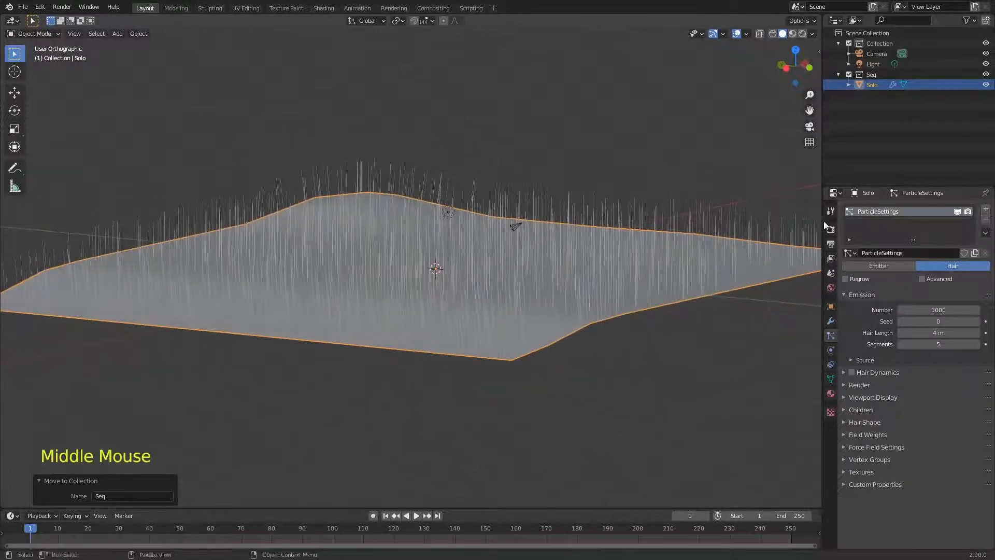
pyautogui.moveTo(854, 310); pyautogui.dragTo(863, 313, button='middle')
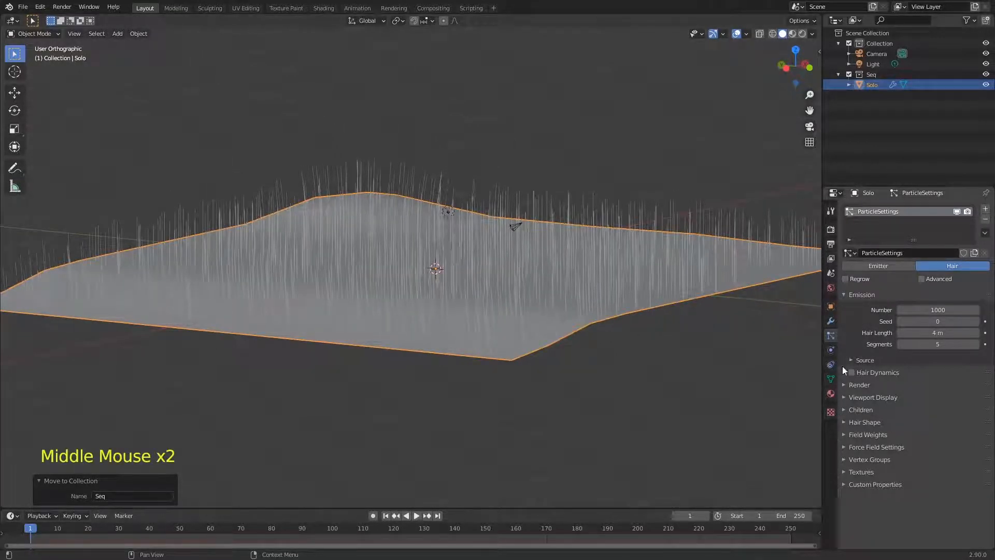
pyautogui.click(942, 310)
pyautogui.write('10')
pyautogui.click(950, 285)
pyautogui.doubleClick(924, 311)
pyautogui.write('5000')
pyautogui.press('Return')
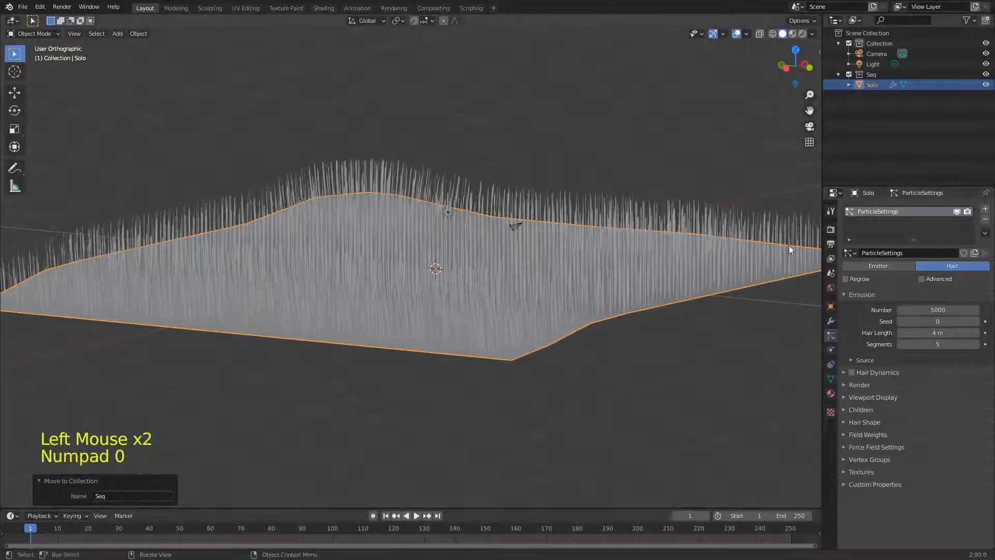
pyautogui.moveTo(661, 232); pyautogui.dragTo(586, 291, button='middle')
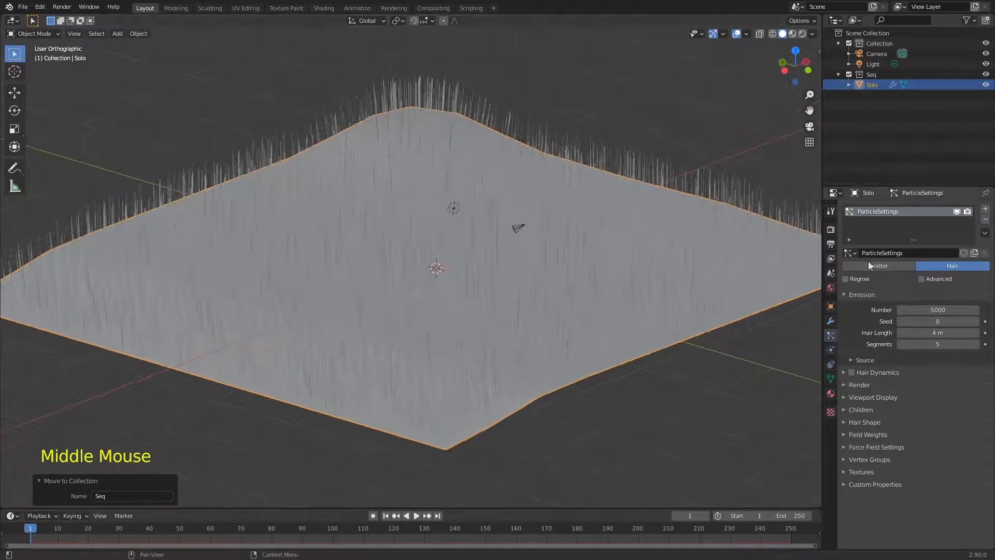
# - Try a hair particle number of 100, set it to 1000, and save the file
pyautogui.click(918, 310)
pyautogui.write('100')
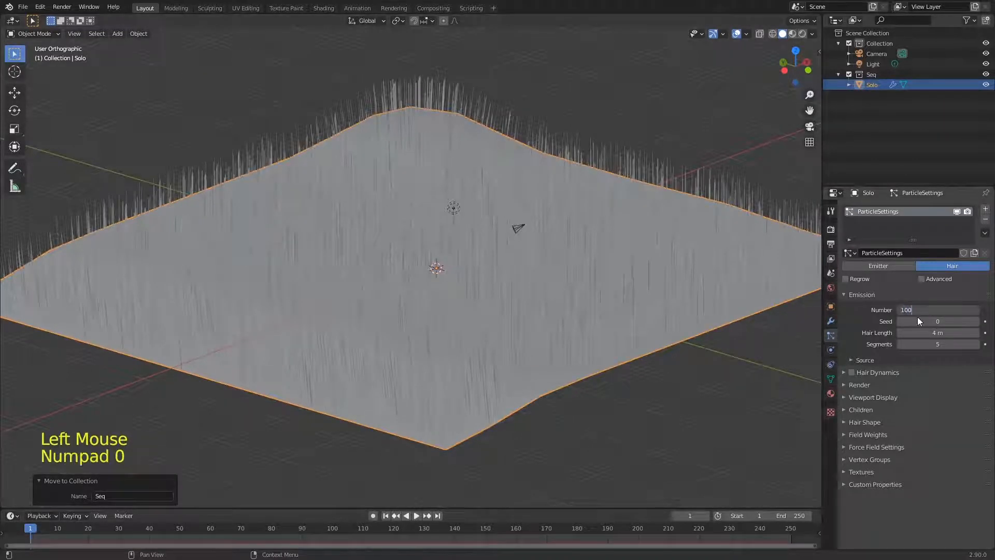
pyautogui.press('Return')
pyautogui.click(918, 310)
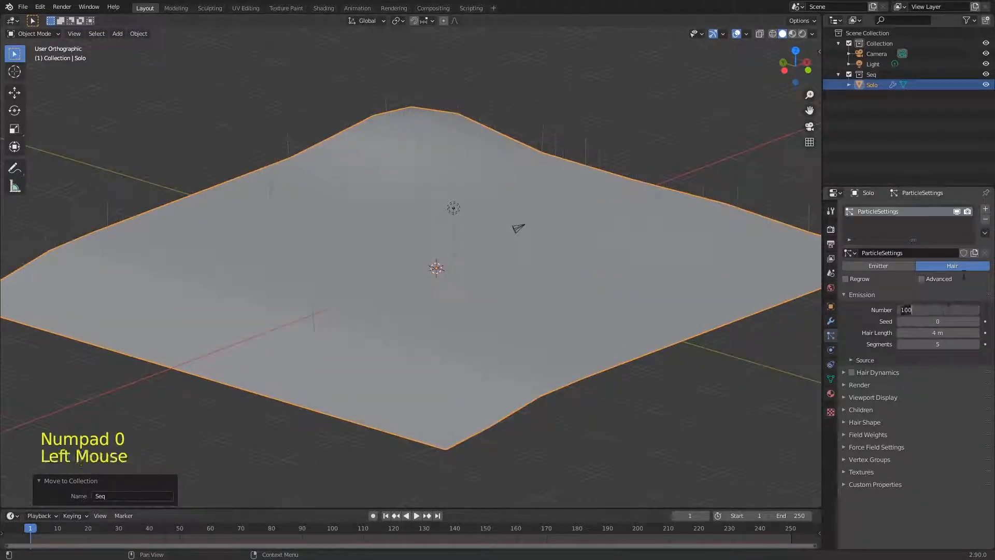
pyautogui.write('0')
pyautogui.press('Return')
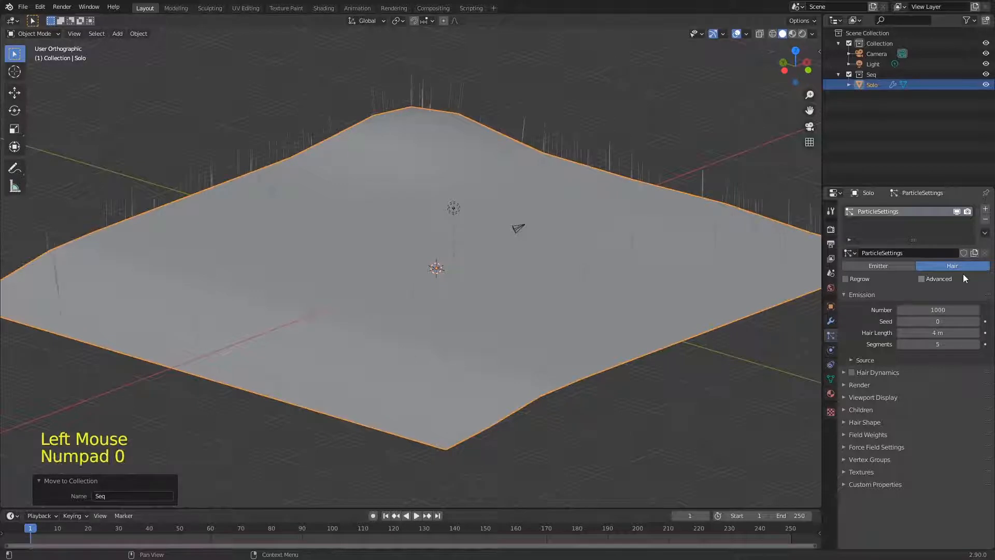
pyautogui.hotkey('ctrl', 's')
# - Switch to a low perspective view over the terrain and align the camera to it
pyautogui.moveTo(665, 267)
pyautogui.keyDown('ctrl'); pyautogui.mouseDown(button='middle')
pyautogui.moveTo(674, 276)
pyautogui.moveTo(649, 255)
pyautogui.mouseUp(button='middle'); pyautogui.keyUp('ctrl')
pyautogui.press('KP_5')
pyautogui.press('KP_5')
pyautogui.press('KP_5')
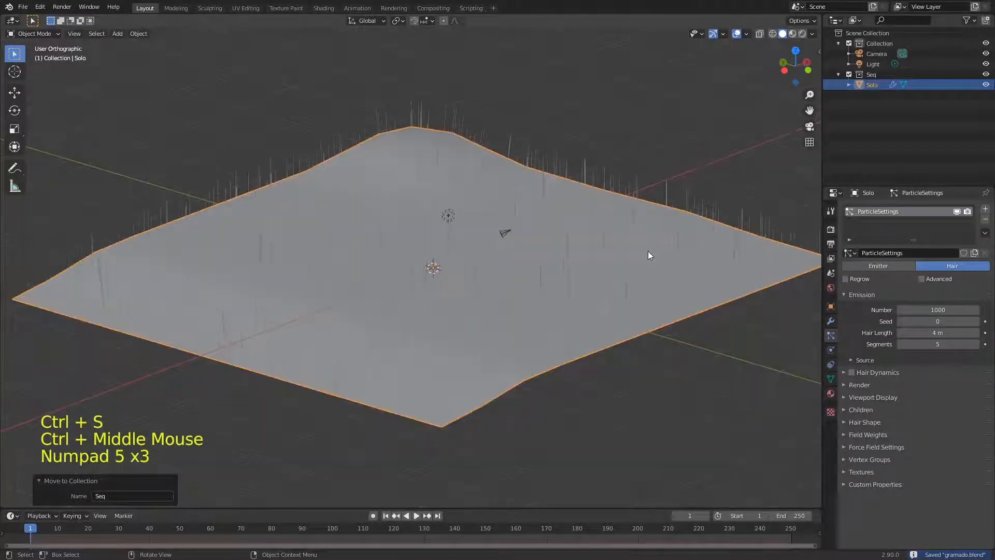
pyautogui.moveTo(705, 193); pyautogui.dragTo(570, 324, button='middle')
pyautogui.press('KP_5')
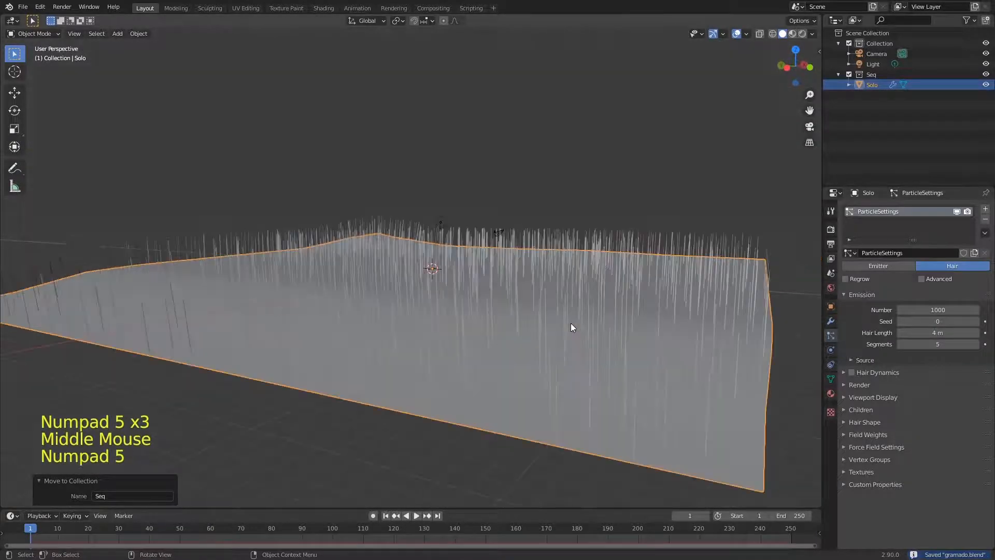
pyautogui.keyDown('ctrl'); pyautogui.moveTo(410, 257); pyautogui.dragTo(493, 316, button='middle'); pyautogui.keyUp('ctrl')
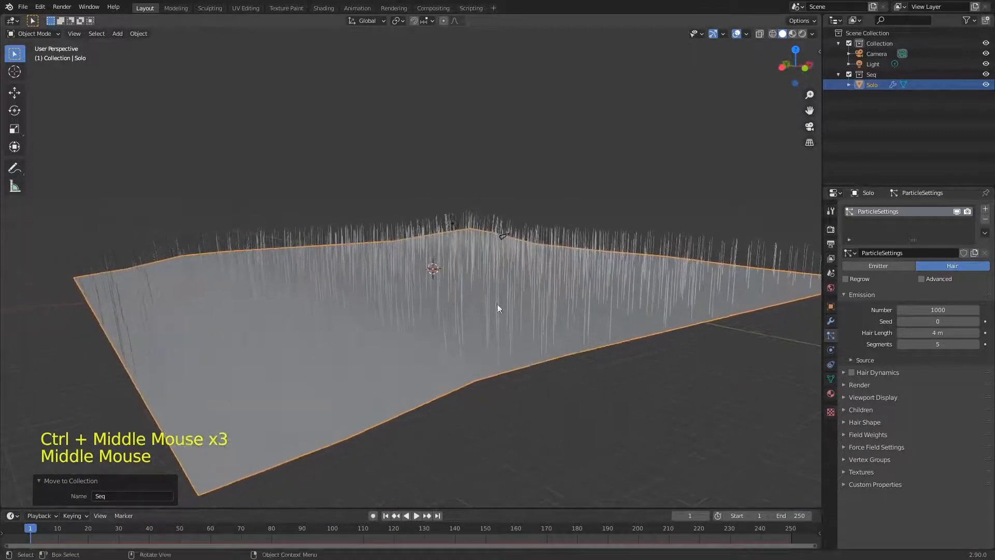
pyautogui.press('ctrl+alt+KP_0')
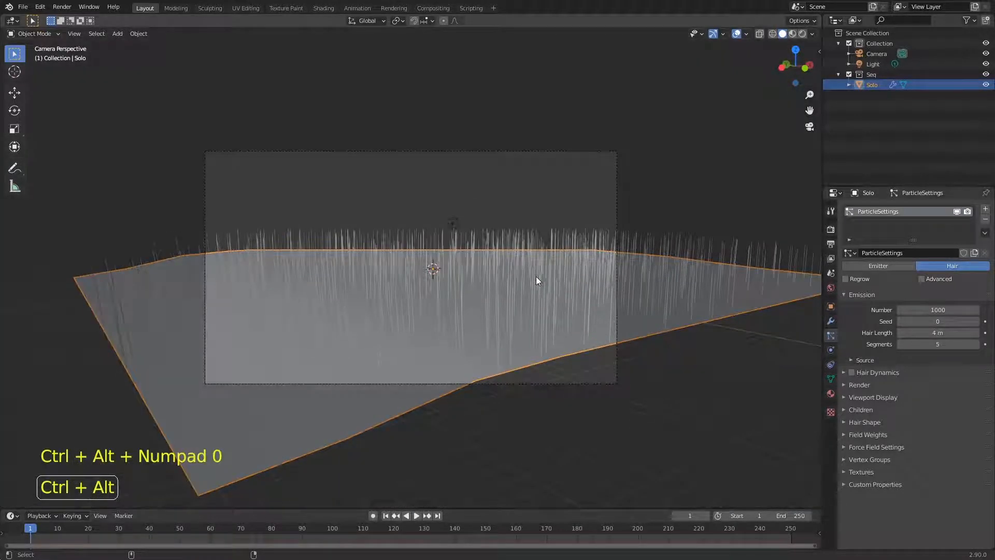
# - Lock the camera to the view, reframe it closer to the hair-covered terrain, and release the lock
pyautogui.press('n')
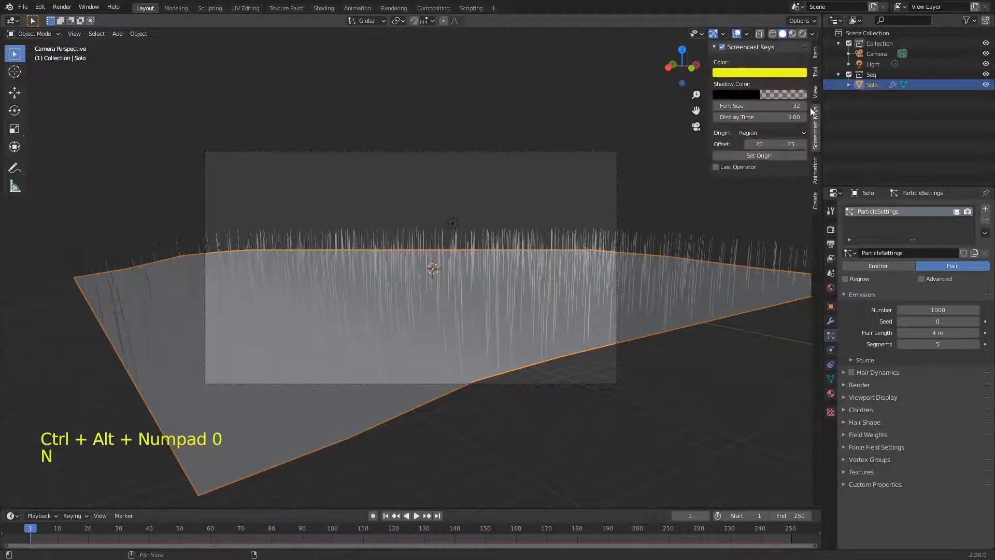
pyautogui.click(815, 96)
pyautogui.click(754, 174)
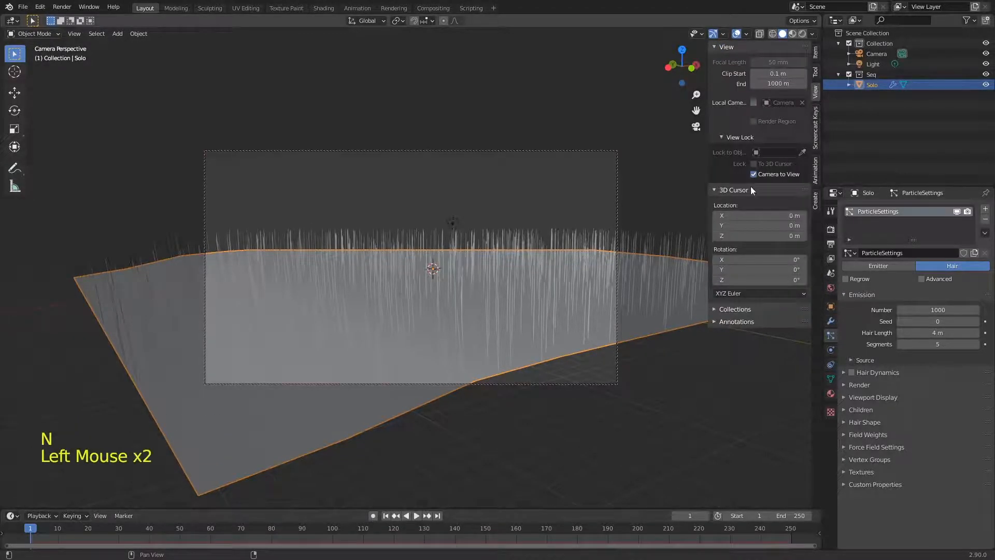
pyautogui.keyDown('ctrl'); pyautogui.moveTo(496, 328); pyautogui.dragTo(527, 278, button='middle'); pyautogui.keyUp('ctrl')
pyautogui.keyDown('ctrl'); pyautogui.moveTo(547, 330); pyautogui.dragTo(533, 291, button='middle'); pyautogui.keyUp('ctrl')
pyautogui.press('Home')
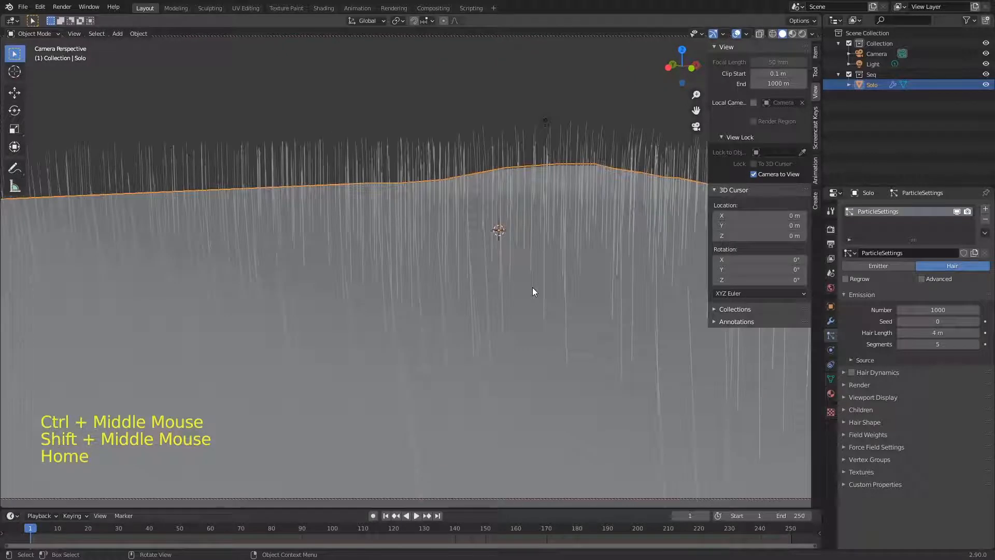
pyautogui.click(762, 174)
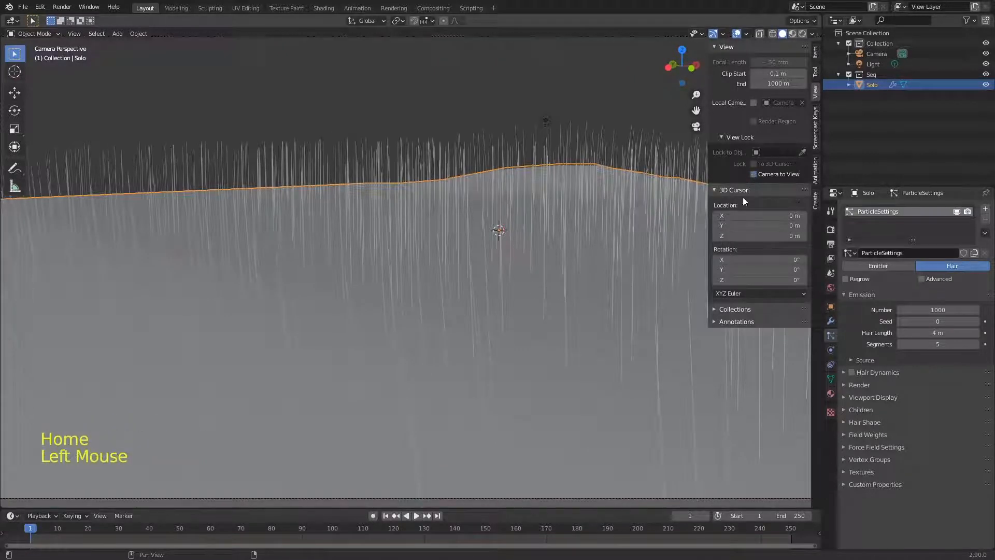
# - Try to move a vertex on the terrain's far hill with proportional editing
pyautogui.press('Tab')
pyautogui.click(612, 162)
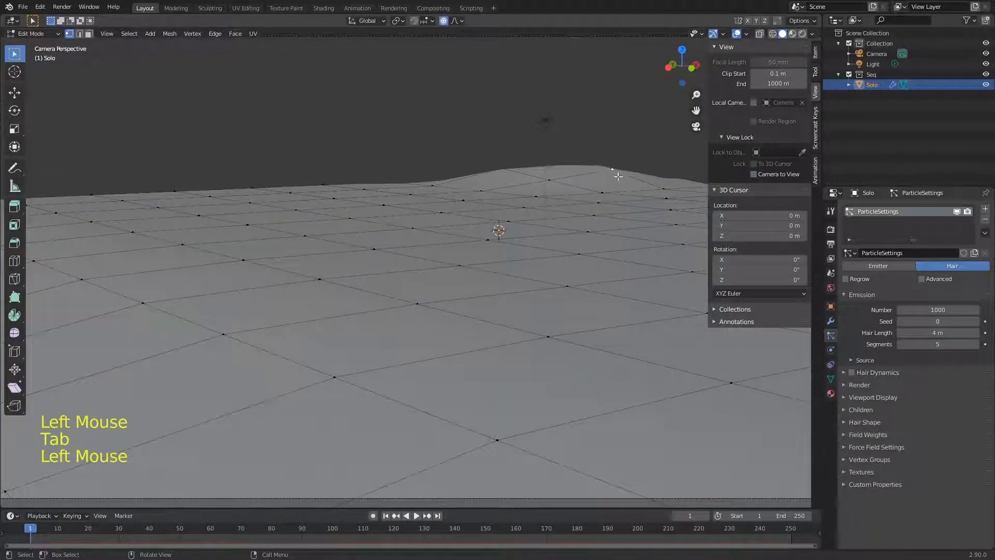
pyautogui.press('g')
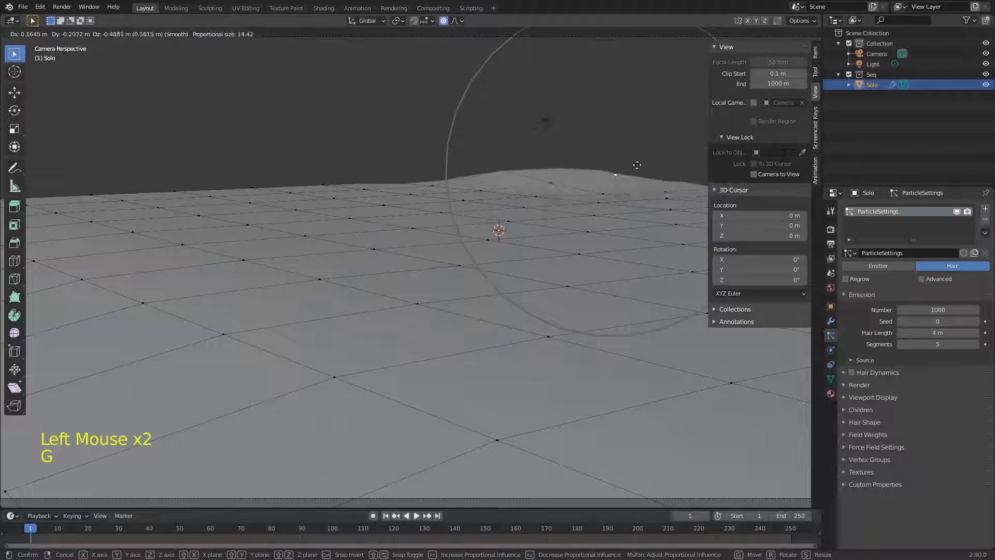
pyautogui.press('Tab')
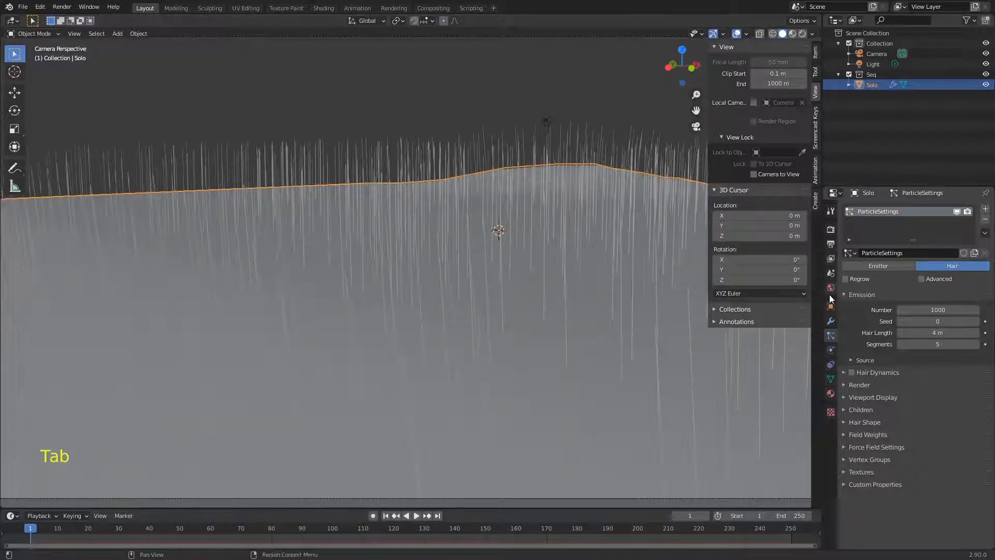
# - Set the camera's clip end to 1000 m and save the file
pyautogui.click(863, 55)
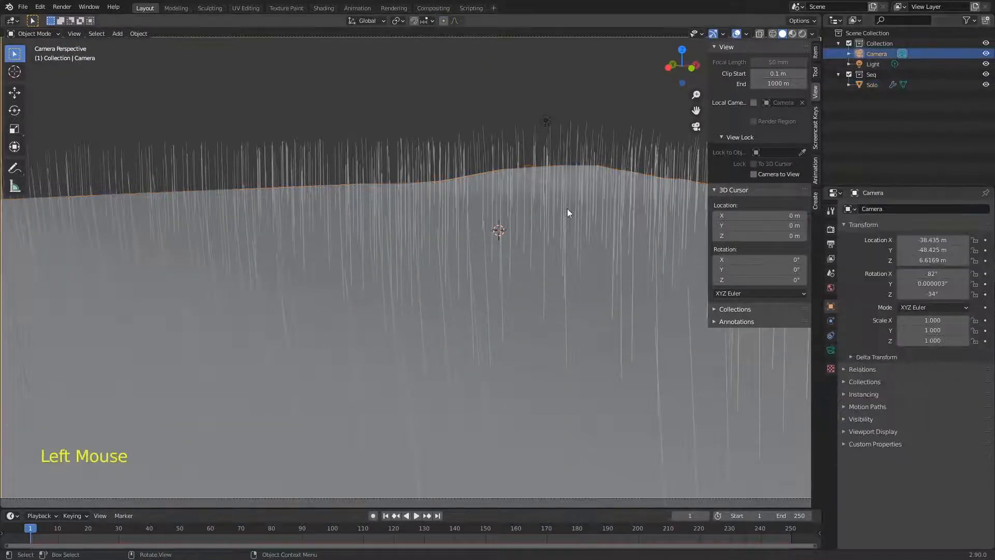
pyautogui.click(831, 350)
pyautogui.moveTo(917, 321); pyautogui.dragTo(967, 292)
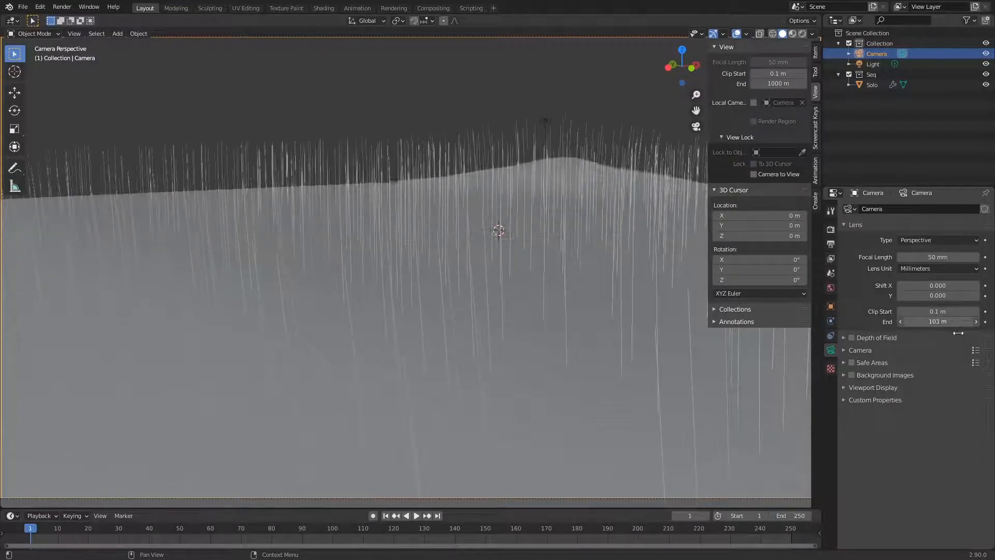
pyautogui.click(964, 321)
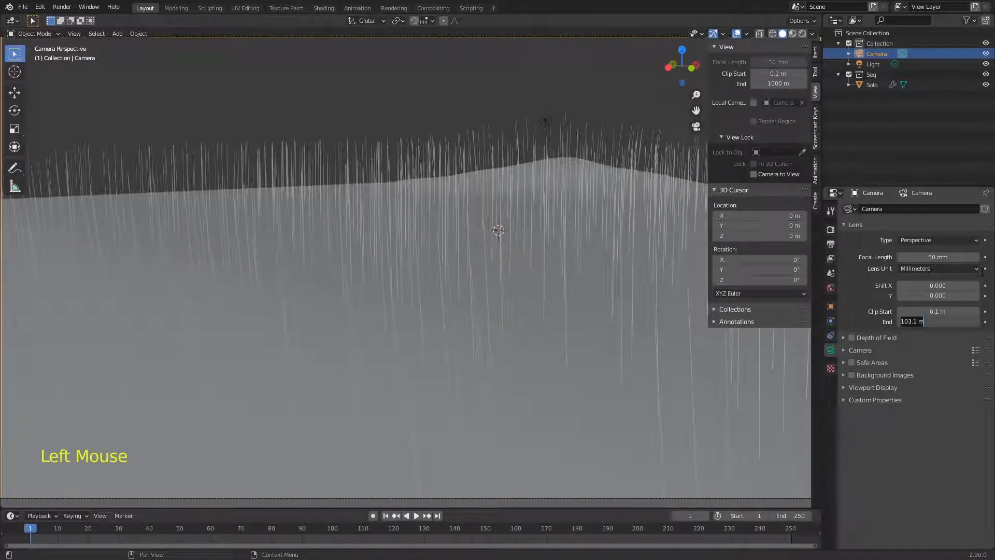
pyautogui.write('1000')
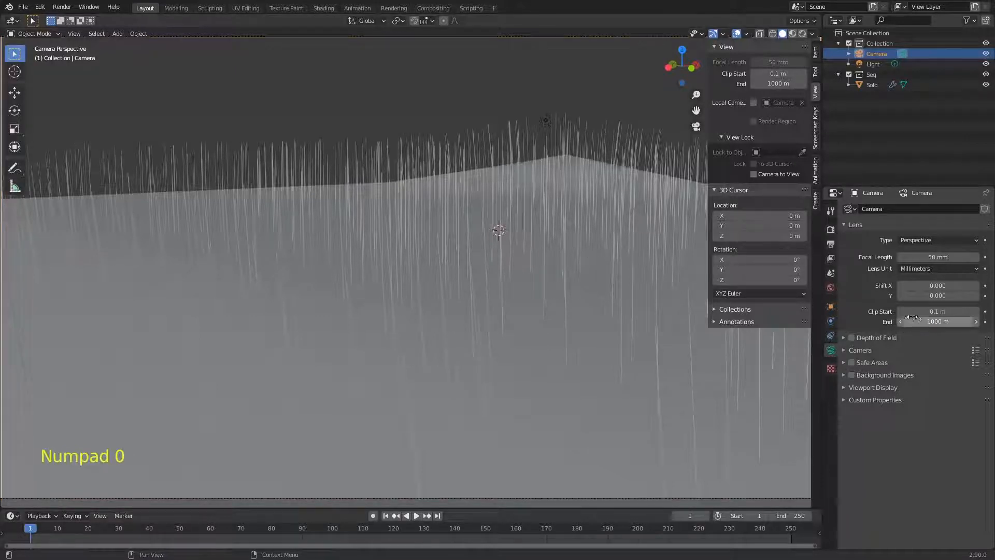
pyautogui.moveTo(946, 322); pyautogui.dragTo(938, 322)
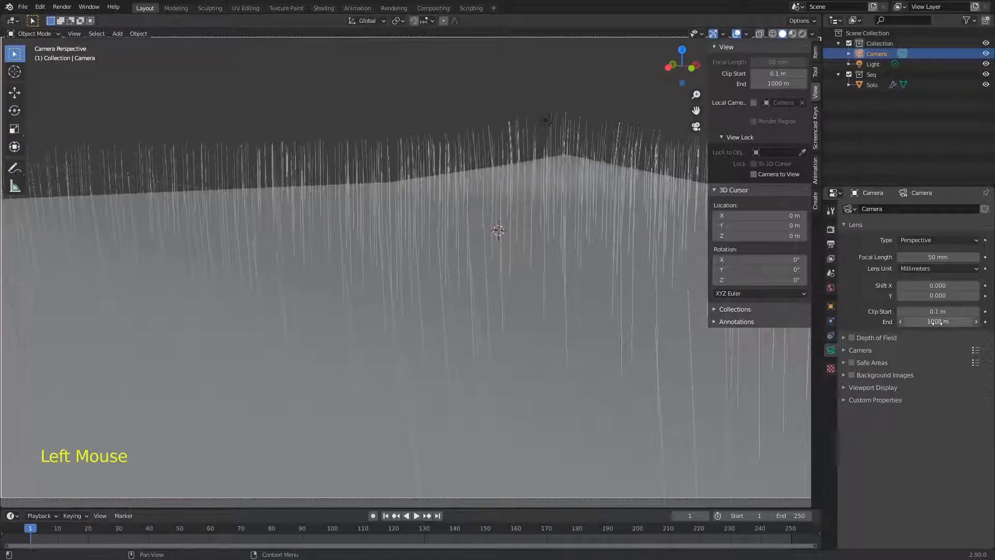
pyautogui.moveTo(991, 356); pyautogui.dragTo(915, 342)
pyautogui.hotkey('ctrl', 's')
# - Select the Solo terrain and slightly lower the peak vertex of its far hill with proportional editing
pyautogui.press('Tab')
pyautogui.click(571, 155)
pyautogui.press('Tab')
pyautogui.click(570, 158)
pyautogui.press('g')
pyautogui.press('Tab')
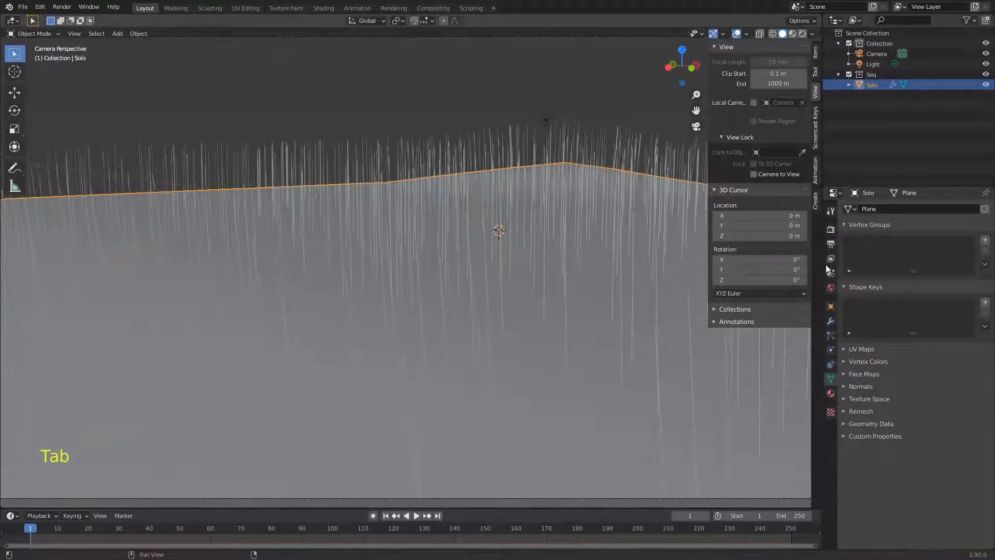
# - Add a Subdivision Surface modifier to the Solo terrain, leave the camera view, and save the file
pyautogui.click(831, 321)
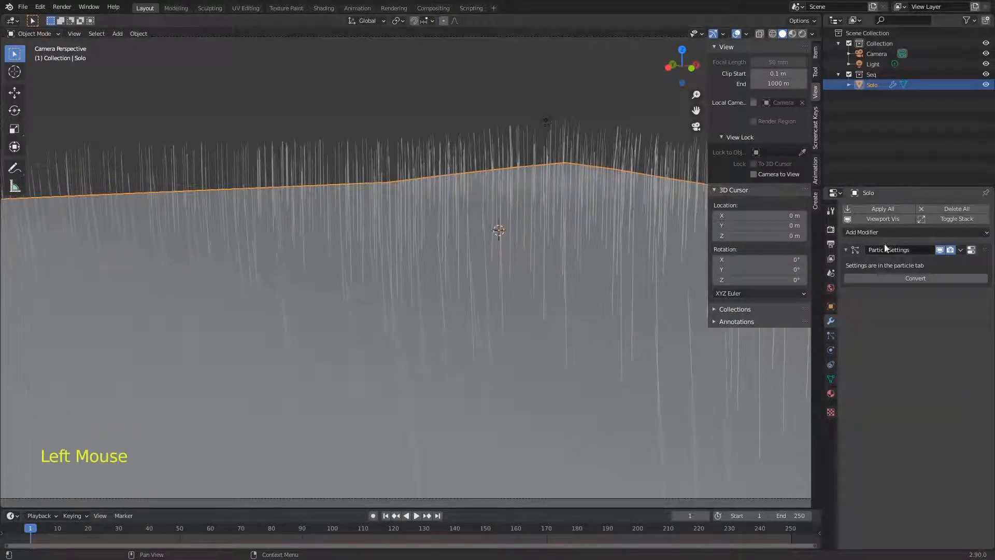
pyautogui.click(885, 232)
pyautogui.click(791, 411)
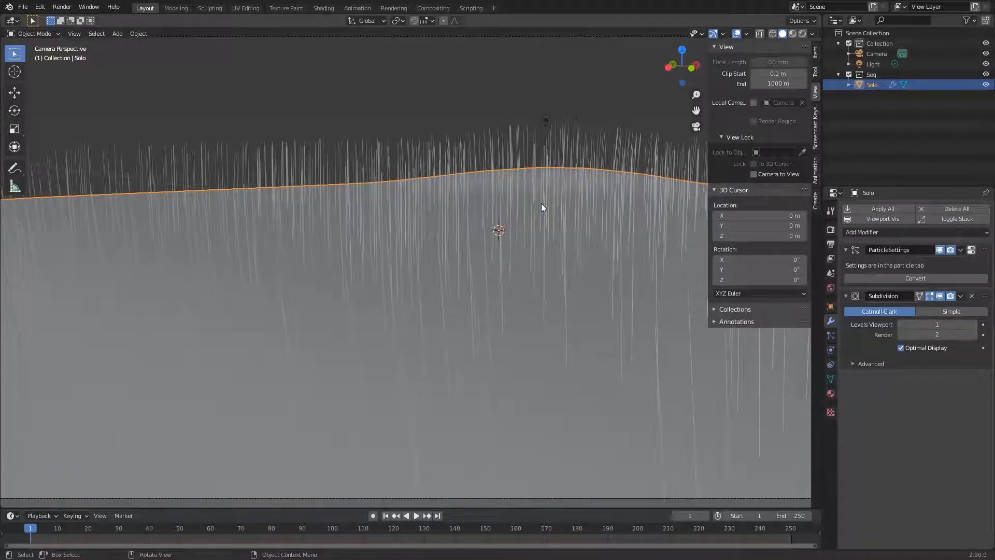
pyautogui.press('KP_0')
pyautogui.moveTo(564, 166); pyautogui.dragTo(529, 309, button='middle')
pyautogui.hotkey('ctrl', 's')
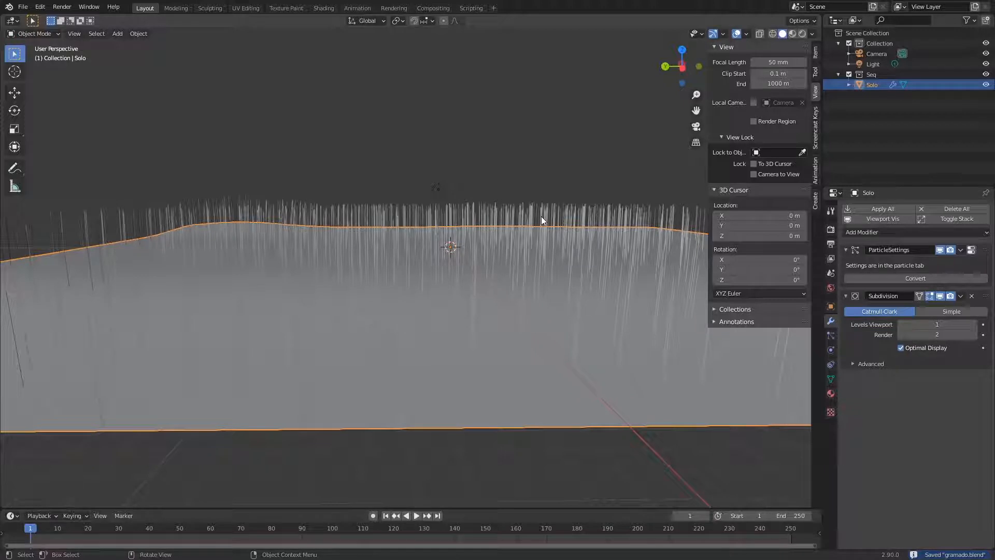
pyautogui.press('KP_1')
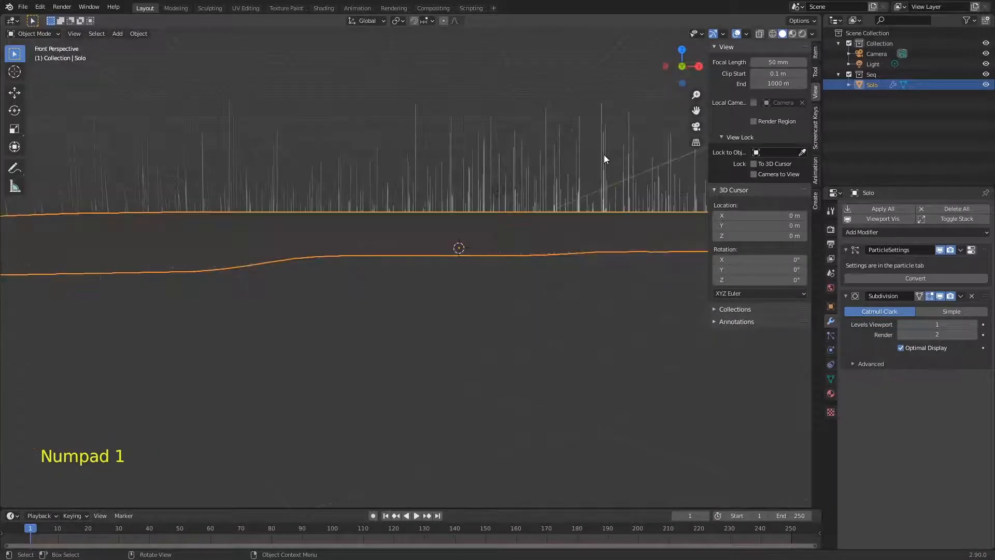
# - Exclude the Seq collection from the view layer and create a new collection named Particula
pyautogui.press('KP_5')
pyautogui.click(849, 74)
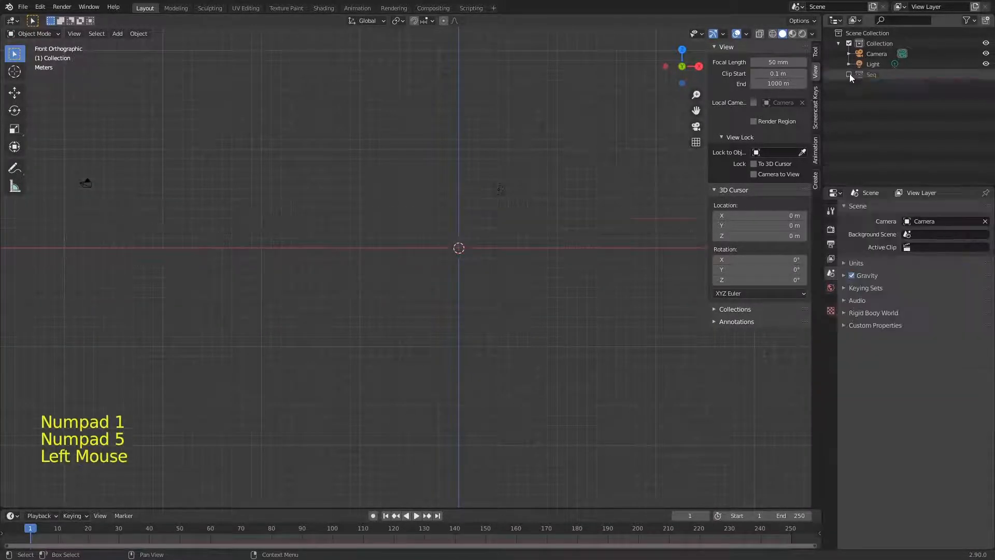
pyautogui.press('c')
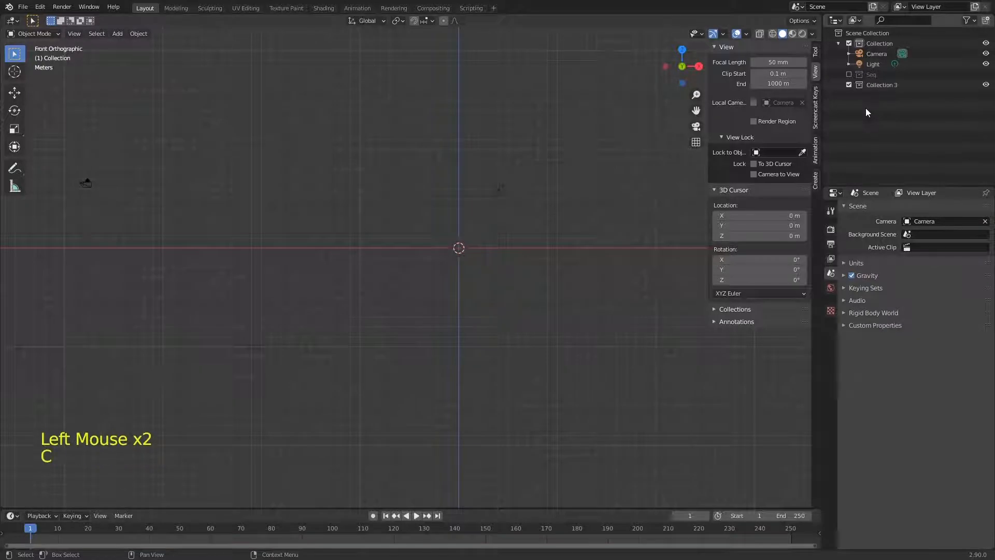
pyautogui.doubleClick(882, 85)
pyautogui.write('Par')
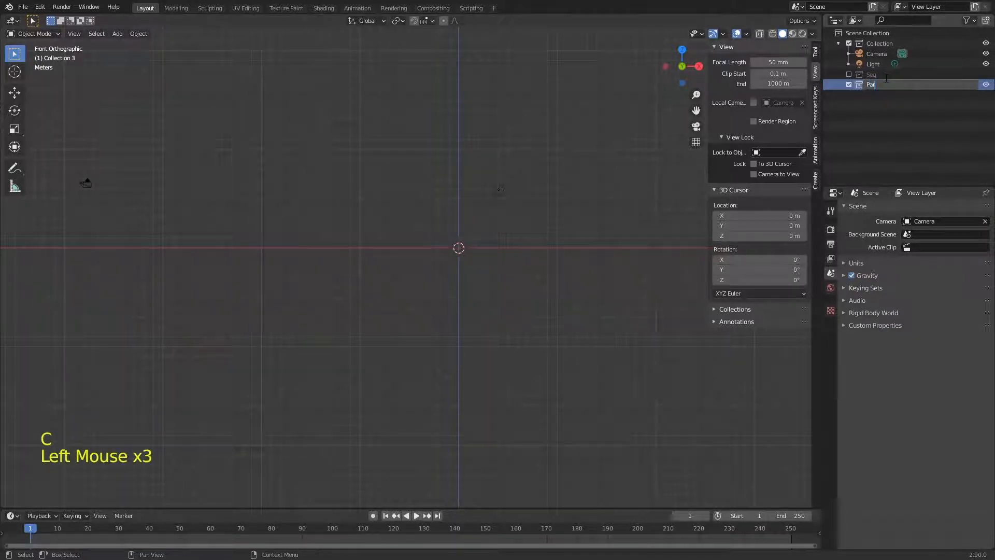
pyautogui.write('ticula')
pyautogui.press('Return')
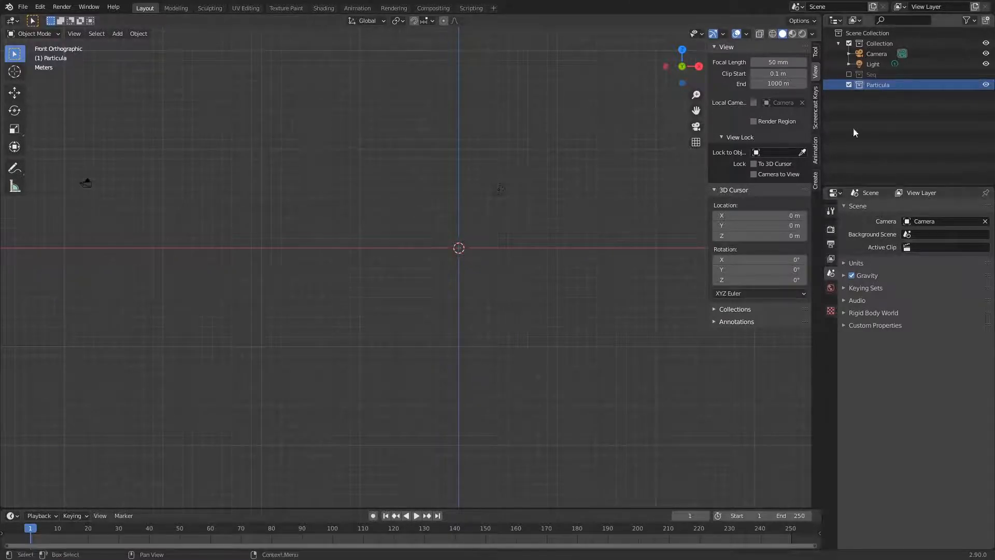
# - Add a mesh plane to the Particula collection at the world origin and view it from the top
pyautogui.hotkey('shift', 'a')
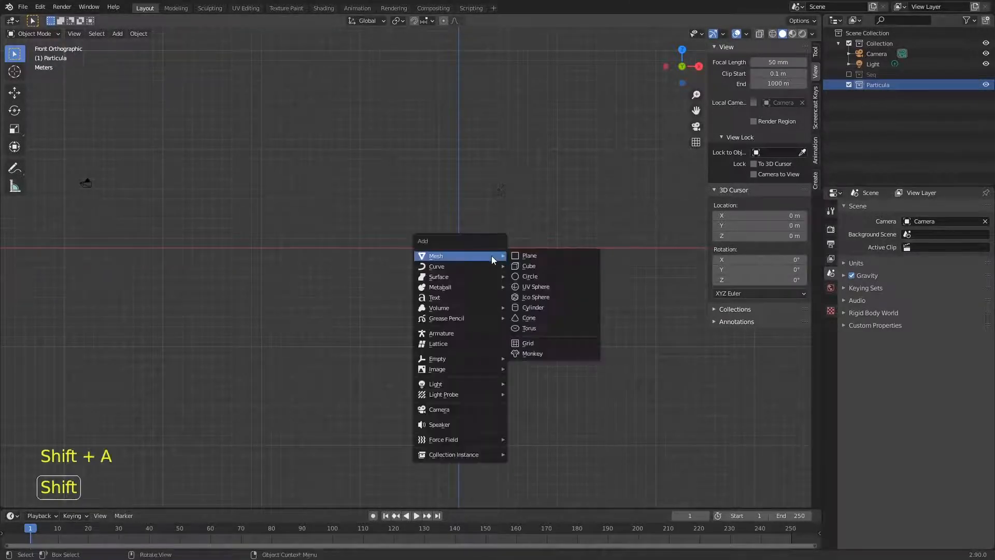
pyautogui.click(530, 256)
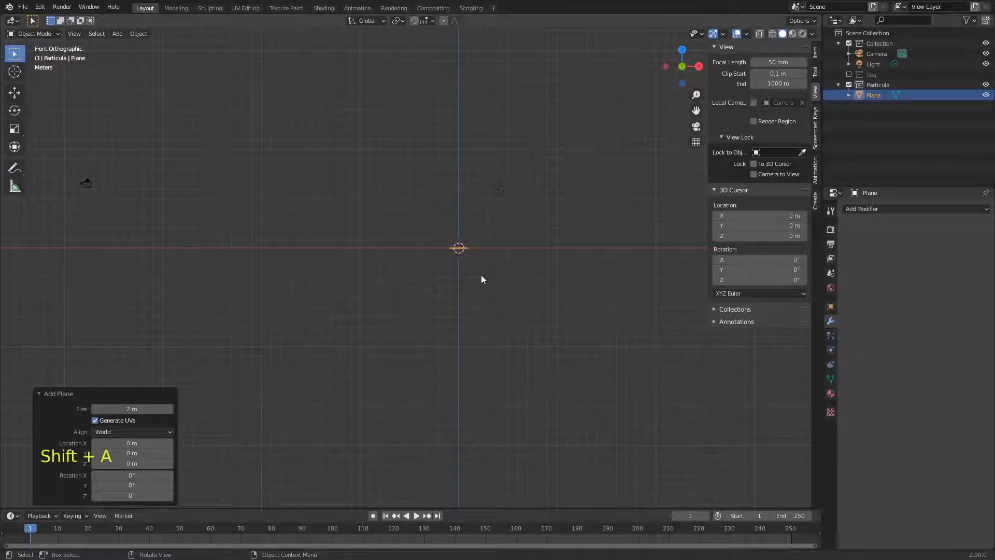
pyautogui.press('KP_7')
pyautogui.keyDown('ctrl'); pyautogui.moveTo(444, 363); pyautogui.dragTo(463, 244, button='middle'); pyautogui.keyUp('ctrl')
pyautogui.keyDown('shift'); pyautogui.moveTo(573, 205); pyautogui.dragTo(422, 352, button='middle'); pyautogui.keyUp('shift')
# - In Edit Mode, move the plane's geometry about 1 m up along Y so its lower edge meets the origin, and turn off proportional editing
pyautogui.press('Tab')
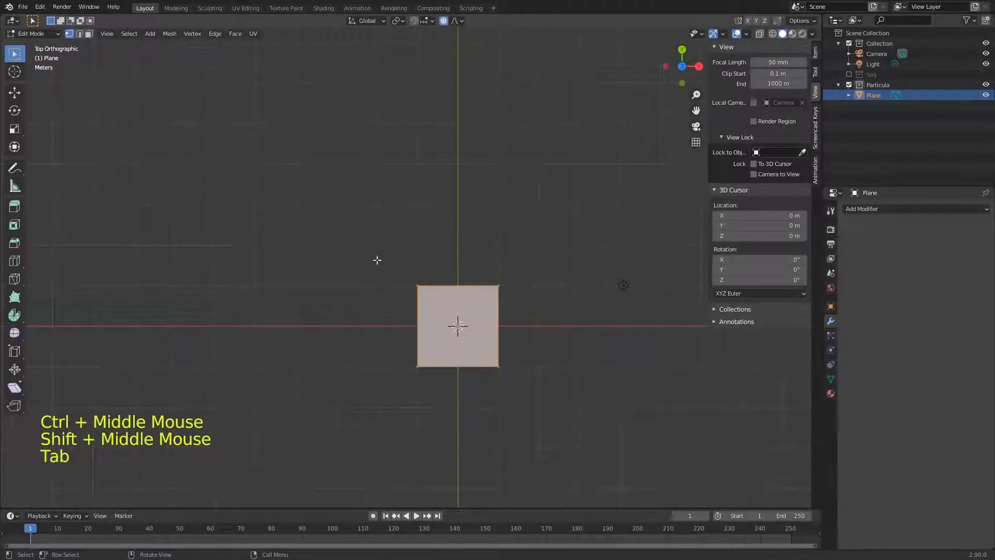
pyautogui.click(540, 315)
pyautogui.press('g')
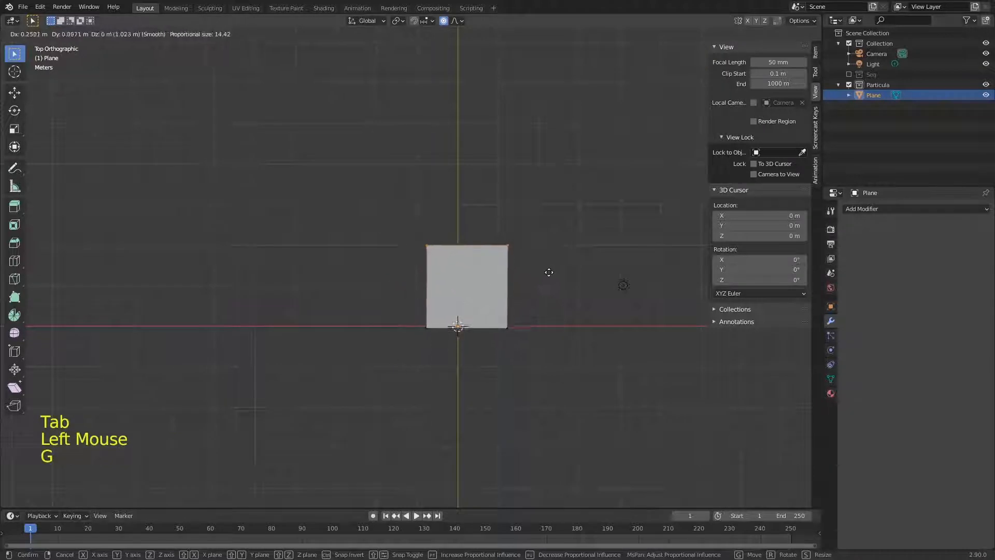
pyautogui.click(549, 275)
pyautogui.press('o')
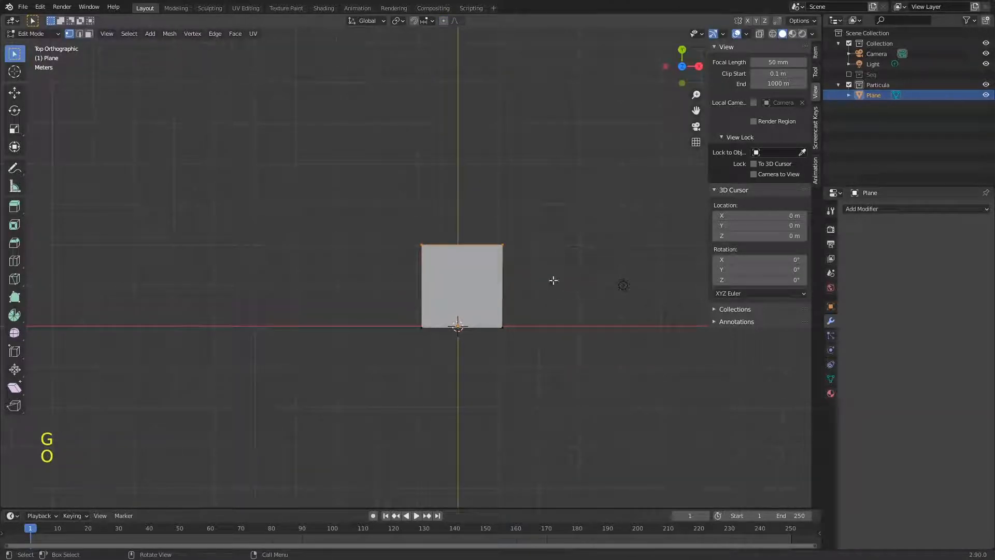
# - Scale the plane along X into a thin strip, centre it on the origin and narrow it a little more
pyautogui.press('a')
pyautogui.press('s')
pyautogui.press('x')
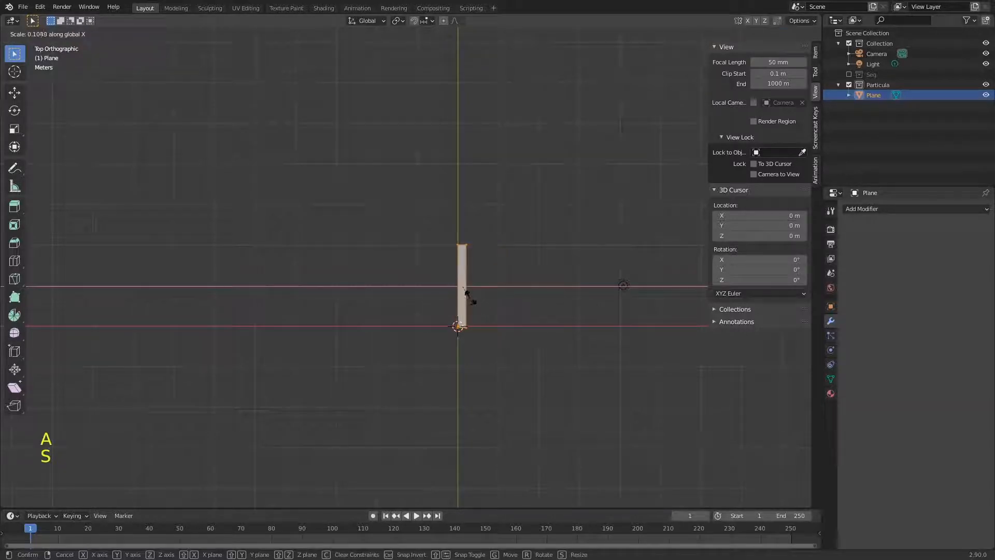
pyautogui.click(468, 294)
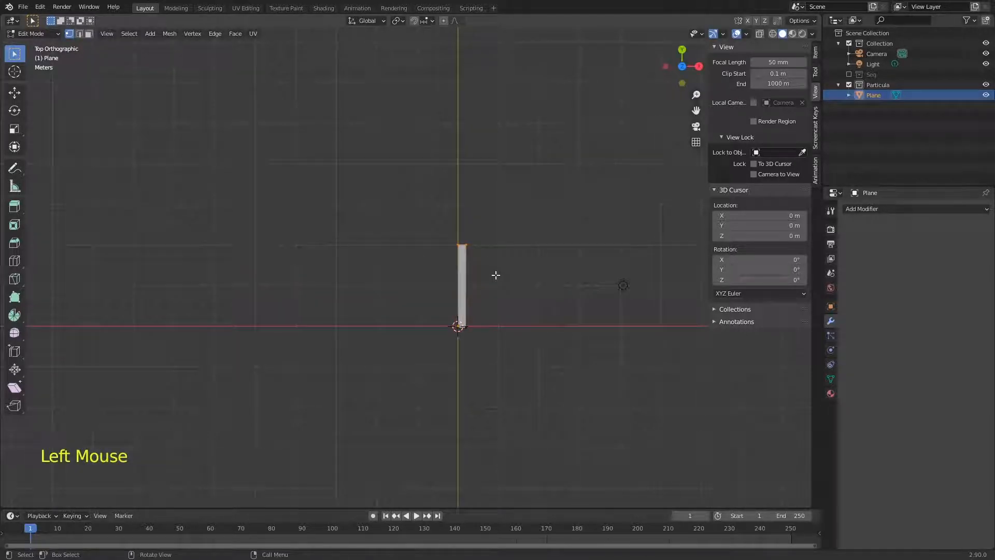
pyautogui.press('a')
pyautogui.press('g')
pyautogui.click(491, 277)
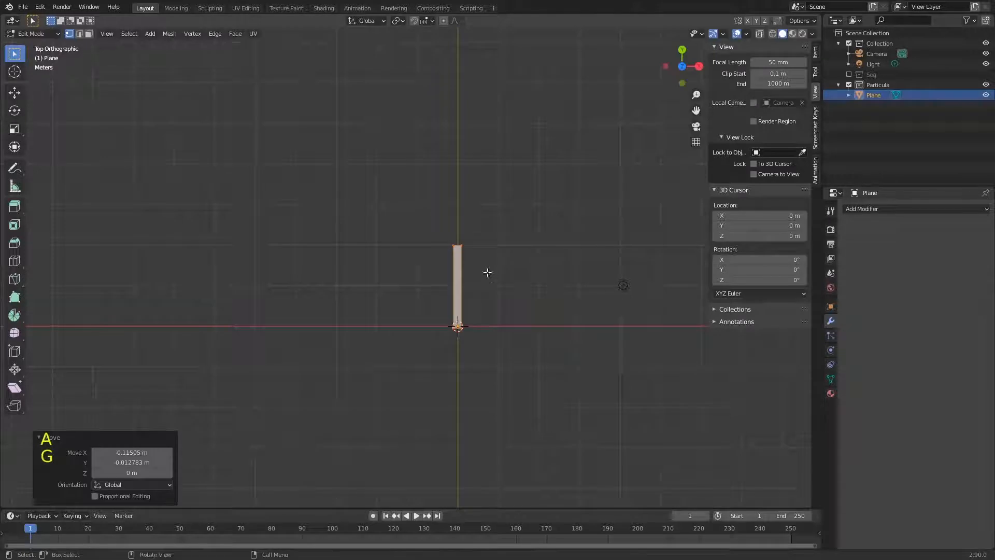
pyautogui.press('s')
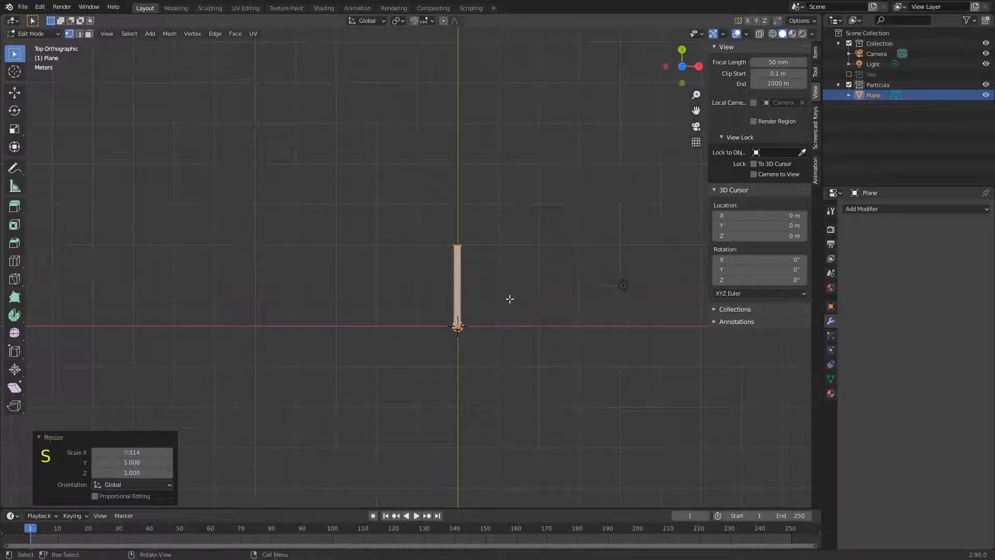
pyautogui.click(497, 274)
# - Lower the strip's top edge by about 0.8 m and extrude it upward in two segments that bend towards positive X
pyautogui.press('g')
pyautogui.click(481, 262)
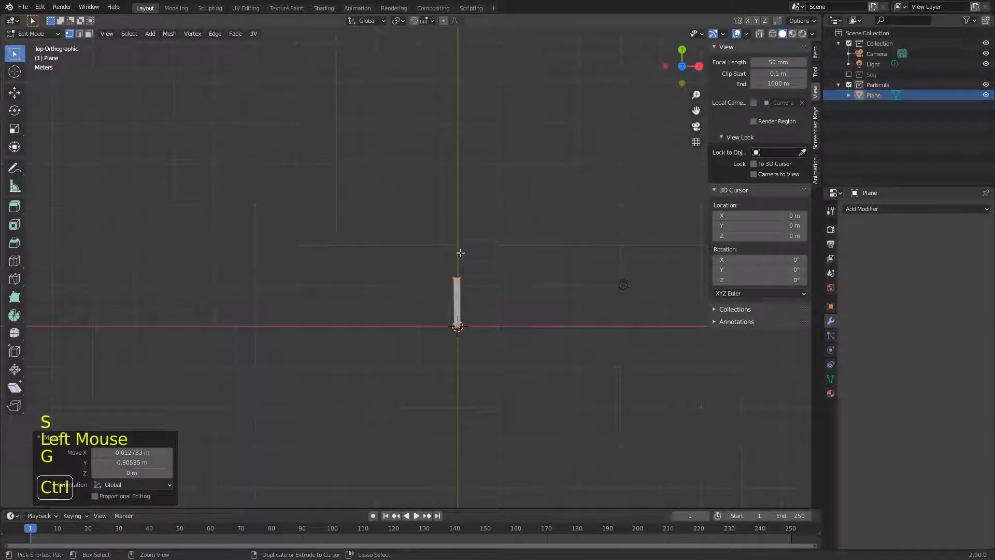
pyautogui.keyDown('ctrl'); pyautogui.rightClick(467, 250); pyautogui.keyUp('ctrl')
# - Shrink and rotate the strip's end edge to form a pointed grass tip, leave Edit Mode and save the file
pyautogui.press('s')
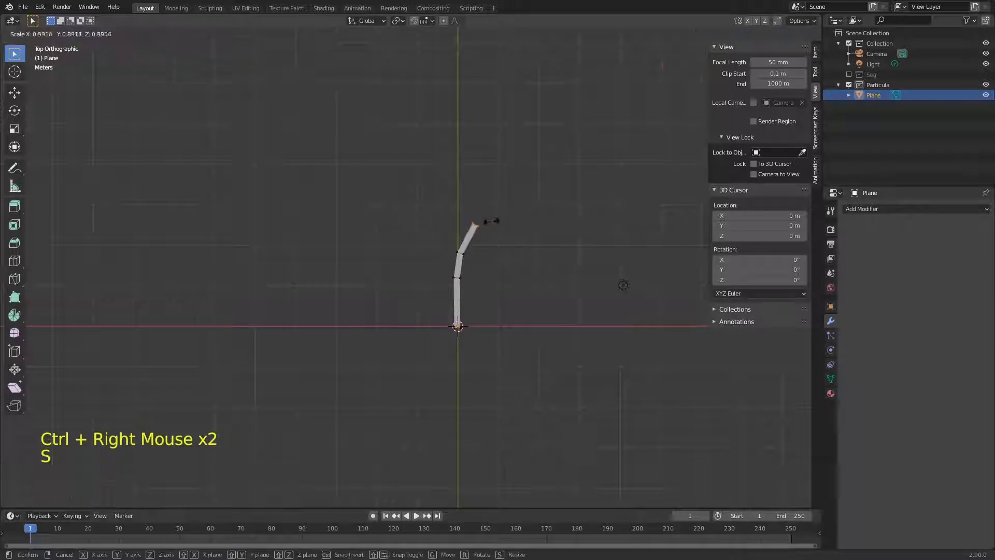
pyautogui.click(490, 229)
pyautogui.press('r')
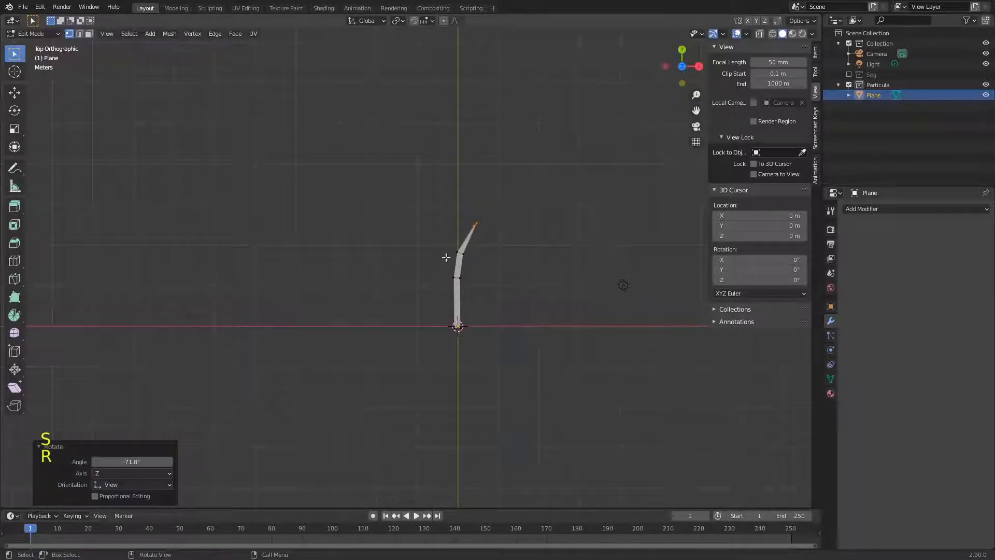
pyautogui.click(491, 262)
pyautogui.press('s')
pyautogui.click(493, 259)
pyautogui.press('Tab')
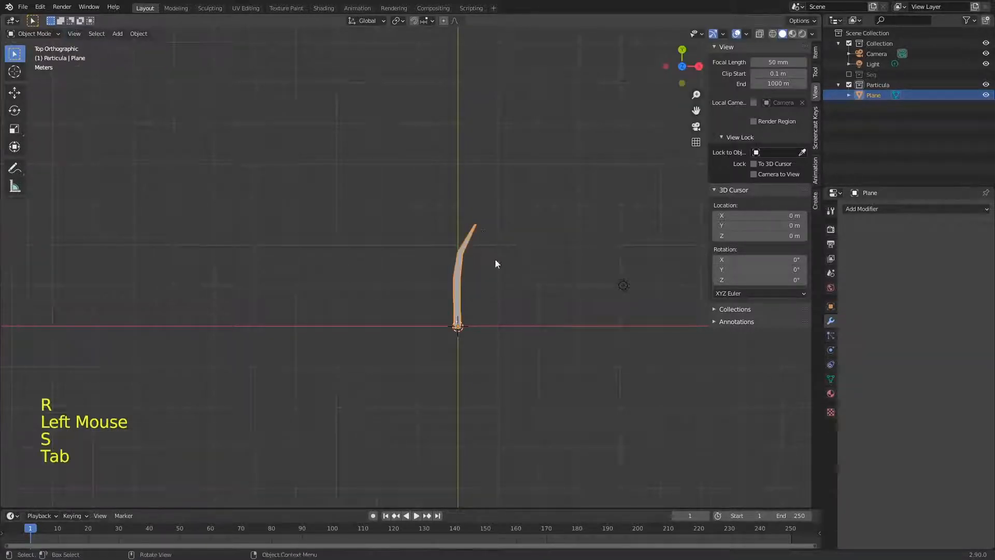
pyautogui.hotkey('ctrl', 's')
pyautogui.moveTo(496, 314)
pyautogui.keyDown('ctrl'); pyautogui.mouseDown(button='middle')
pyautogui.moveTo(508, 276)
pyautogui.moveTo(491, 299)
pyautogui.mouseUp(button='middle'); pyautogui.keyUp('ctrl')
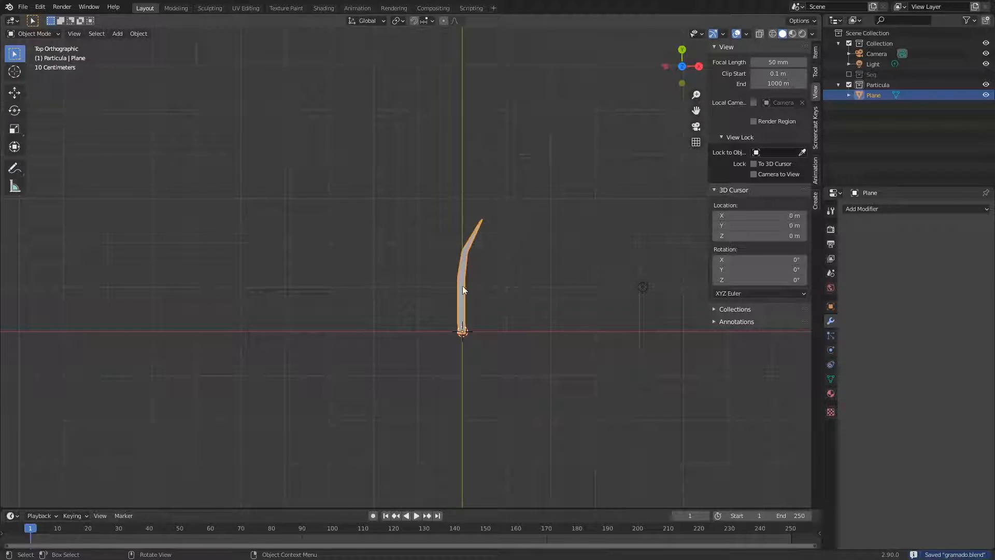
pyautogui.press('Tab')
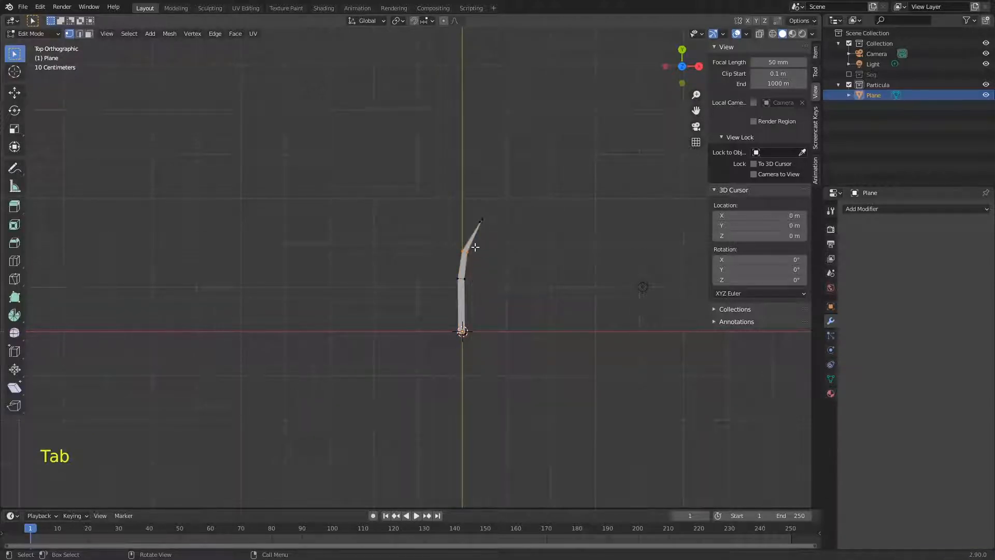
pyautogui.press('Tab')
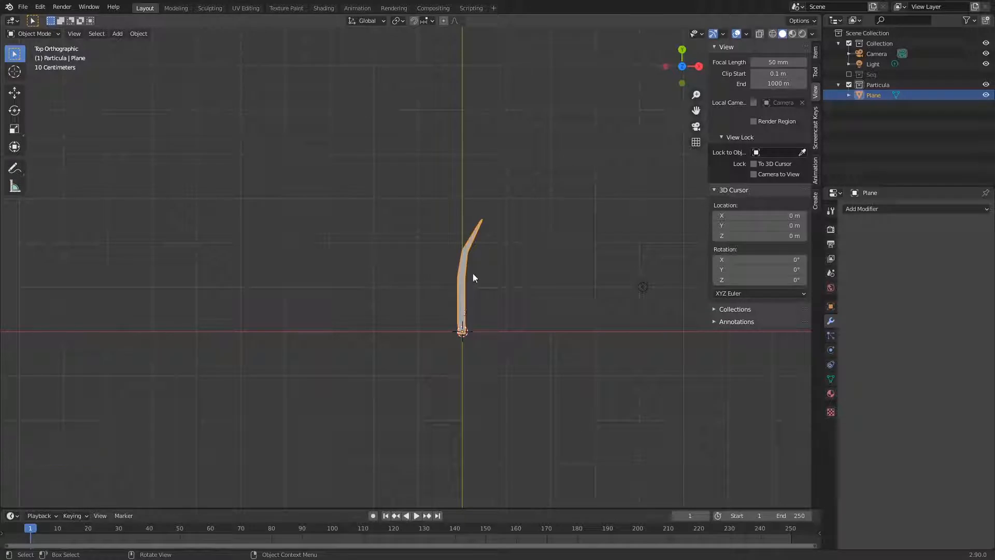
pyautogui.keyDown('ctrl'); pyautogui.moveTo(499, 320); pyautogui.dragTo(518, 276, button='middle'); pyautogui.keyUp('ctrl')
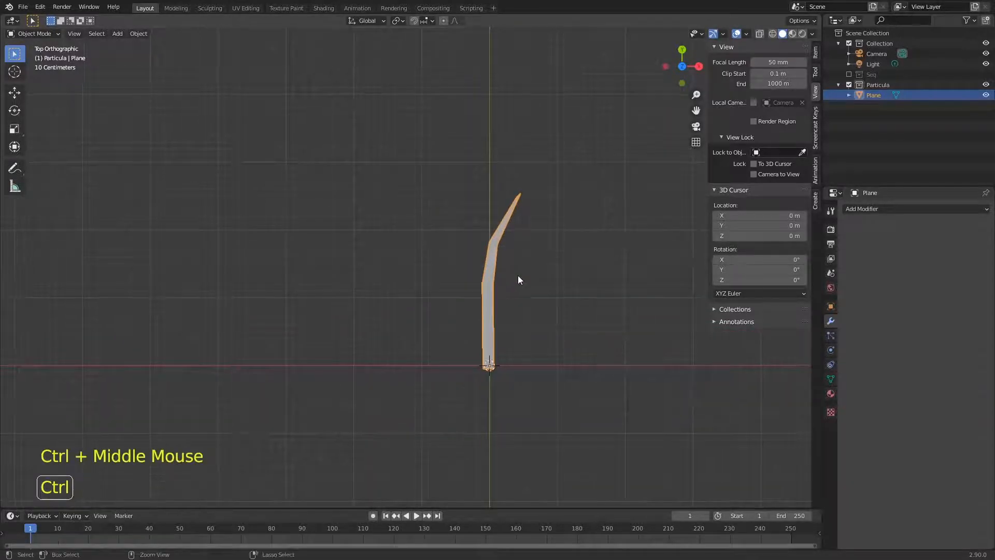
# - Save the file and place a duplicate of the grass blade about 1 m away in negative X
pyautogui.hotkey('ctrl', 's')
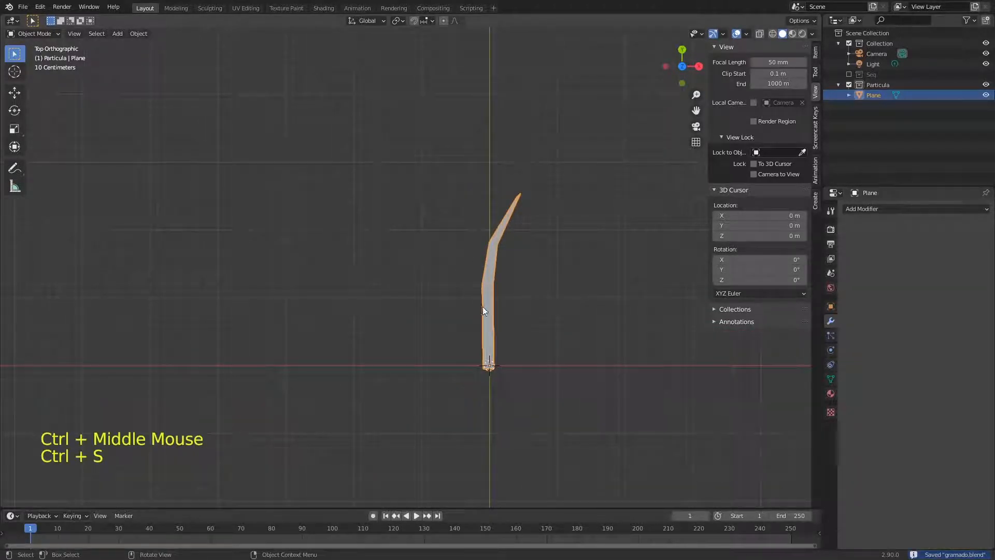
pyautogui.click(487, 308)
pyautogui.hotkey('shift', 'd')
pyautogui.click(438, 316)
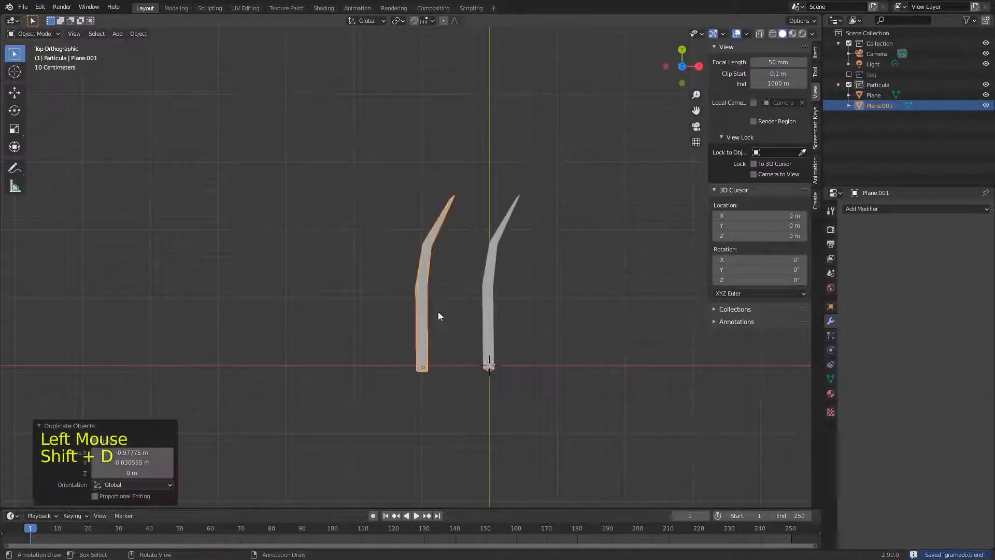
# - Select the copied blade's tip in Edit Mode and enable proportional editing with an influence size of about 0.91
pyautogui.press('Tab')
pyautogui.click(467, 220)
pyautogui.keyDown('ctrl'); pyautogui.moveTo(466, 220); pyautogui.dragTo(525, 423, button='middle'); pyautogui.keyUp('ctrl')
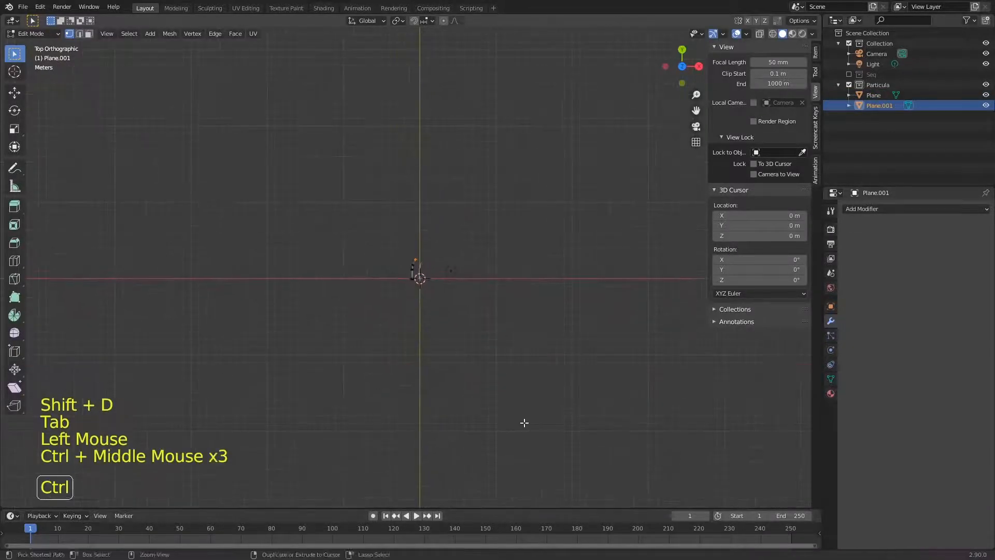
pyautogui.press('g')
pyautogui.press('o')
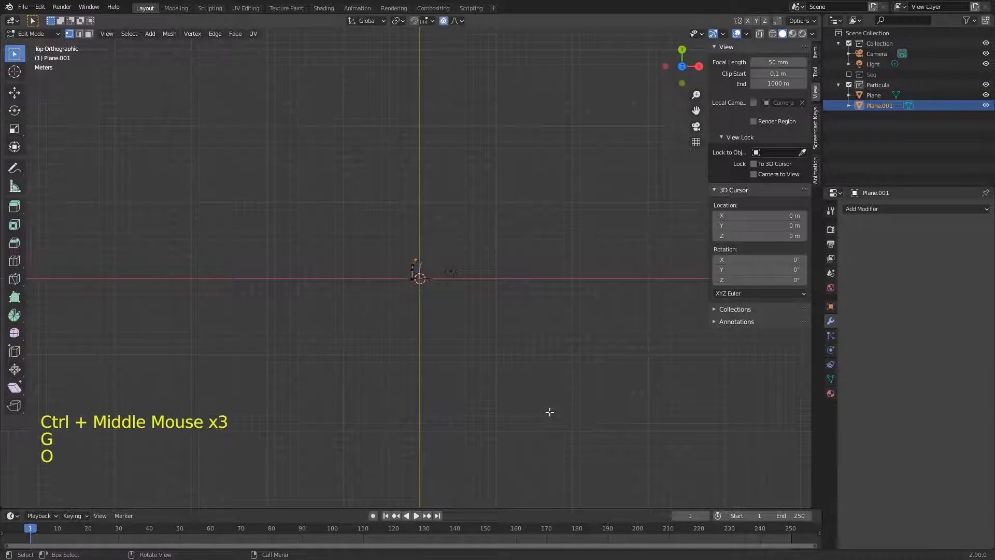
pyautogui.press('g')
pyautogui.scroll(12, 549, 411)
pyautogui.scroll(12, 550, 412)
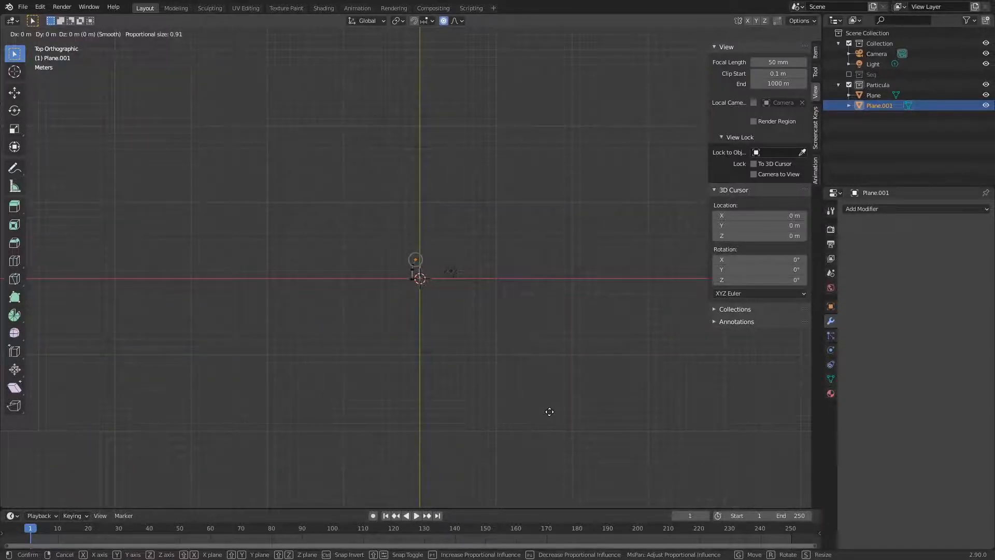
pyautogui.click(549, 411)
# - Rotate the copied blade's tip and upper segment and shift the segment towards negative X to make it nearly upright
pyautogui.keyDown('ctrl'); pyautogui.moveTo(365, 285); pyautogui.dragTo(454, 236, button='middle'); pyautogui.keyUp('ctrl')
pyautogui.press('r')
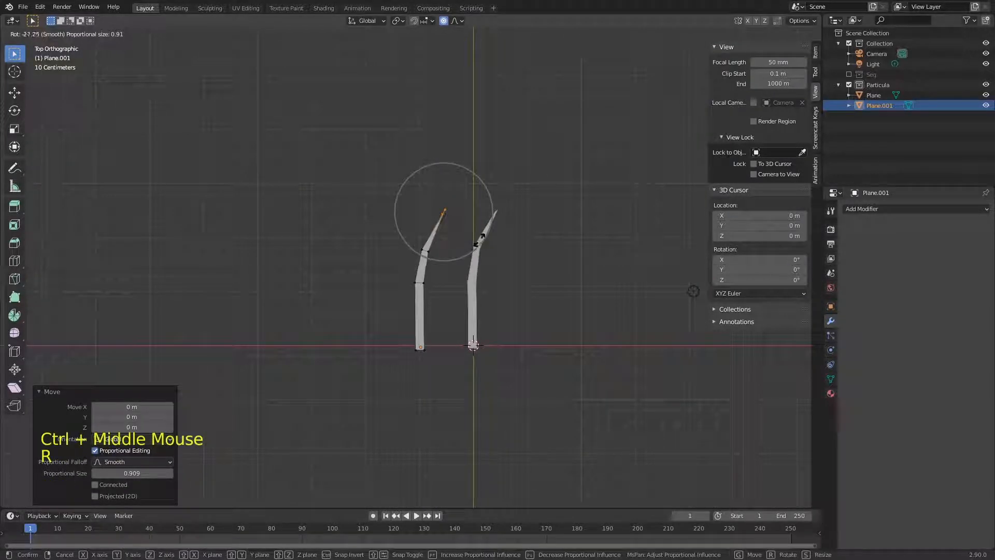
pyautogui.click(451, 240)
pyautogui.moveTo(353, 190); pyautogui.dragTo(452, 288)
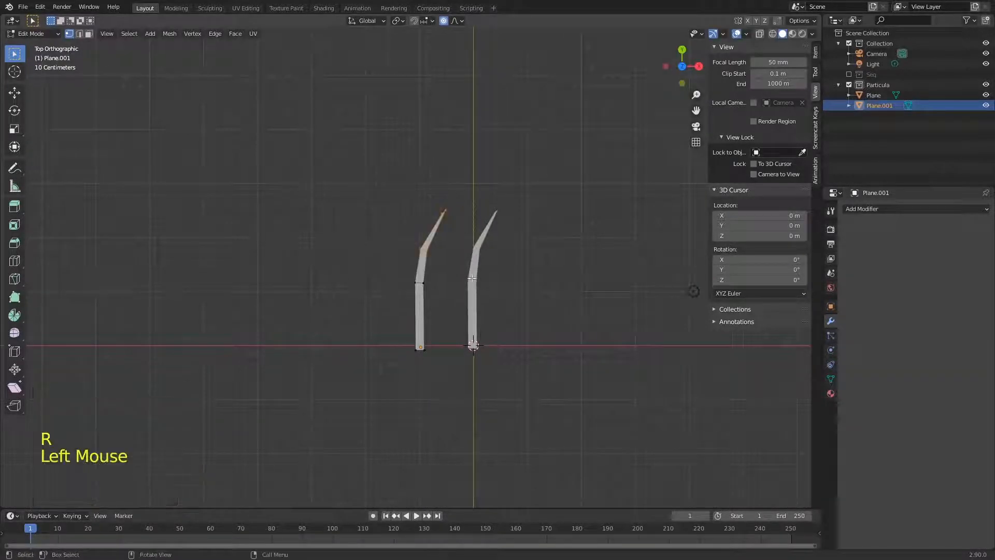
pyautogui.press('r')
pyautogui.press('g')
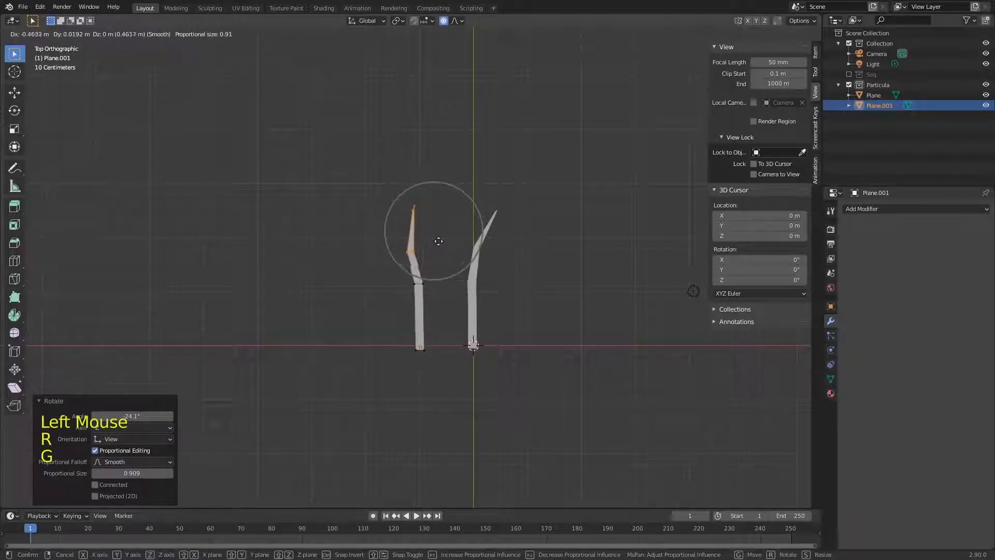
pyautogui.click(435, 254)
# - Select the whole reshaped blade and duplicate it within the same mesh about 2 m away along X
pyautogui.hotkey('ctrl', 'l')
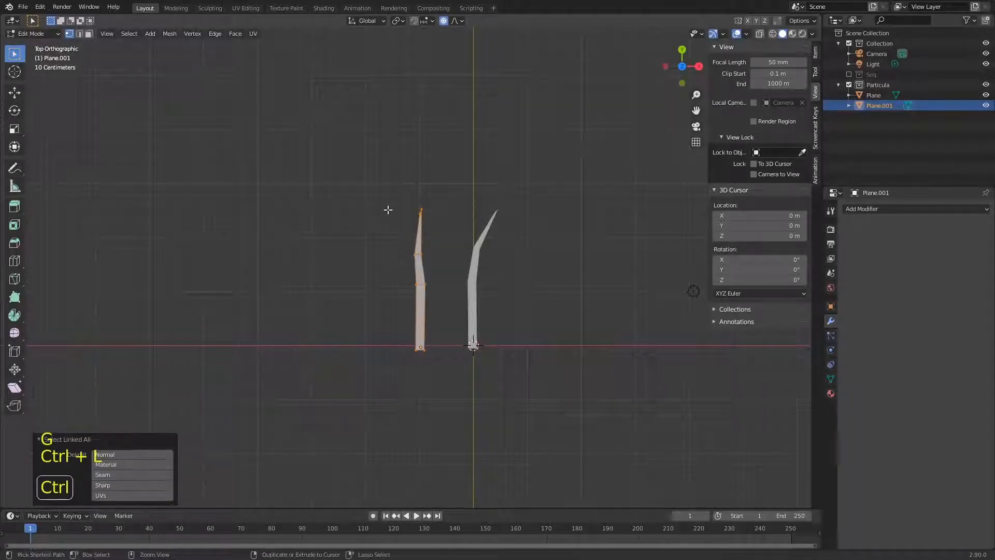
pyautogui.hotkey('shift', 'd')
pyautogui.click(539, 249)
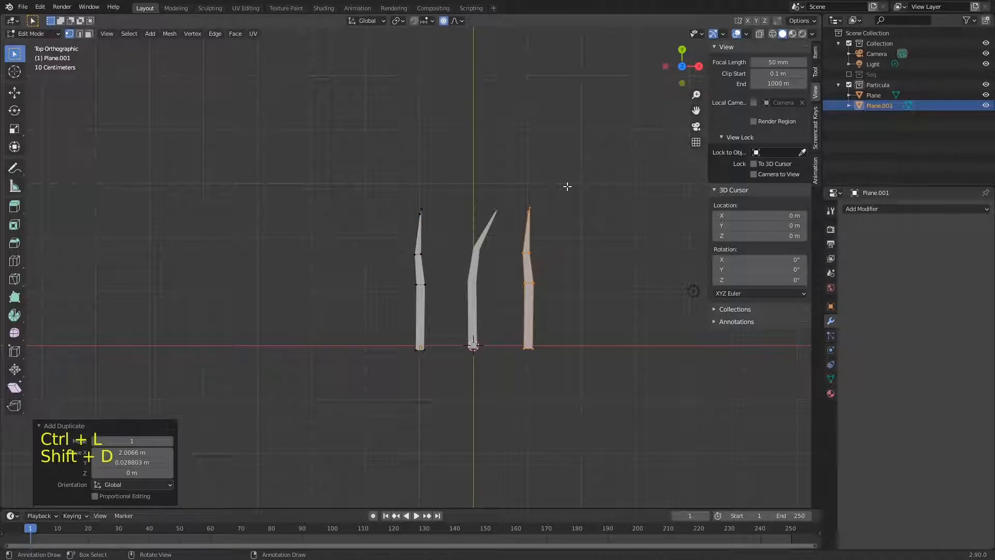
# - Clear the blade selection, save the file and check the blades from the front and top views
pyautogui.press('KP_7')
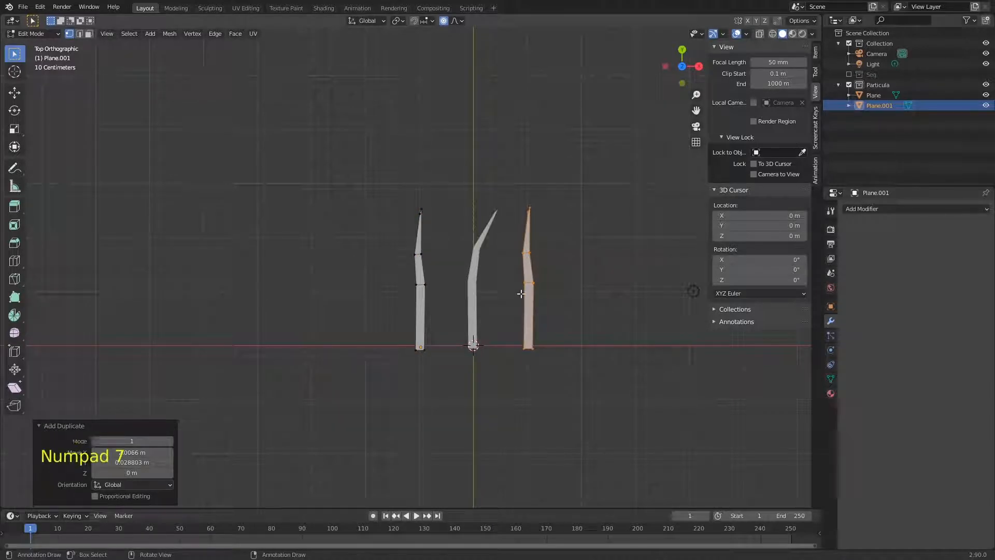
pyautogui.press('Return')
pyautogui.click(563, 162)
pyautogui.press('KP_7')
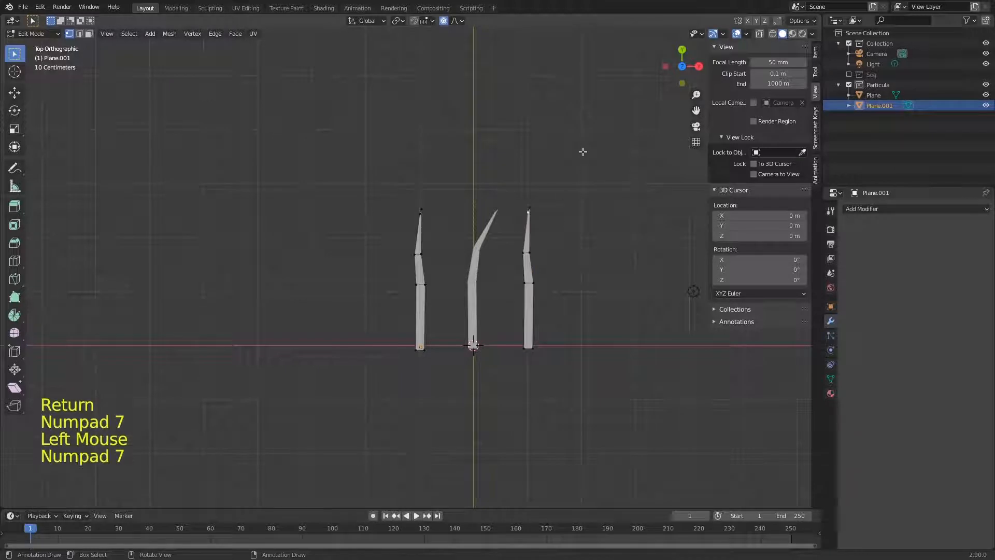
pyautogui.press('KP_7')
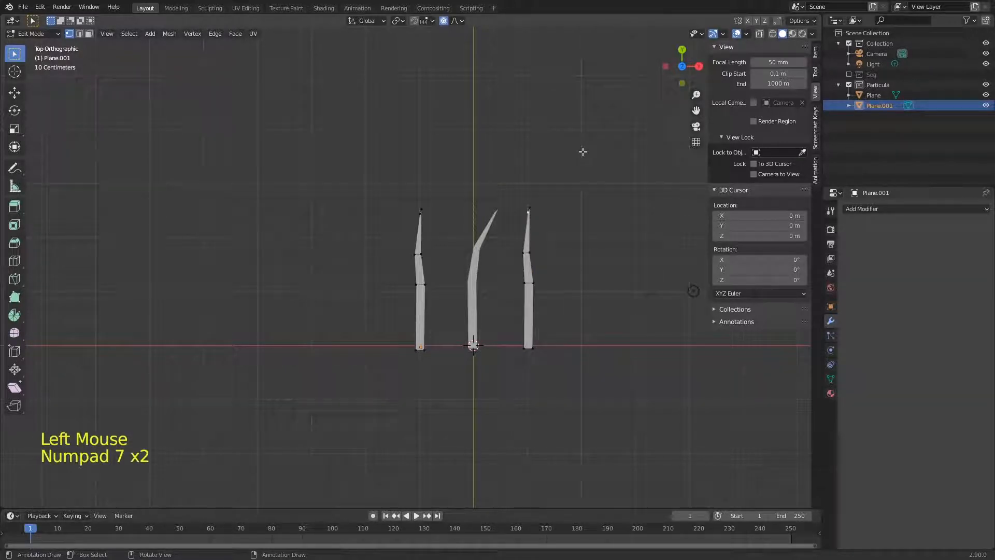
pyautogui.keyDown('ctrl'); pyautogui.moveTo(507, 254); pyautogui.dragTo(515, 213, button='middle'); pyautogui.keyUp('ctrl')
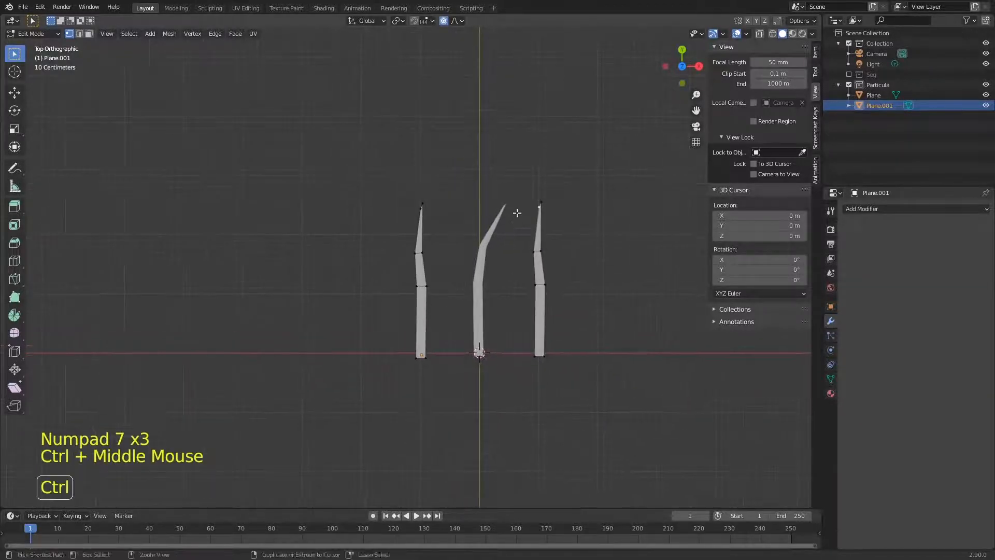
pyautogui.hotkey('ctrl', 's')
pyautogui.press('KP_1')
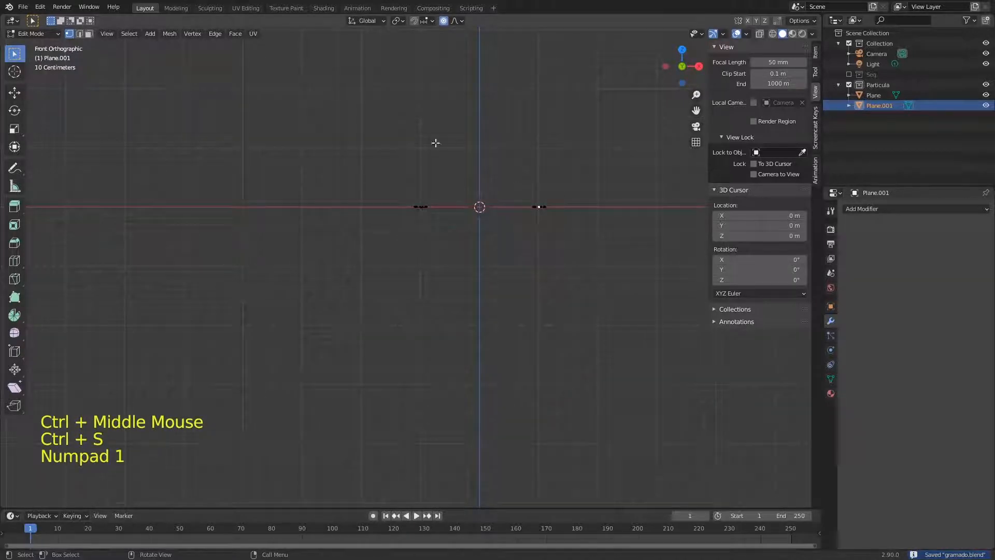
pyautogui.press('KP_7')
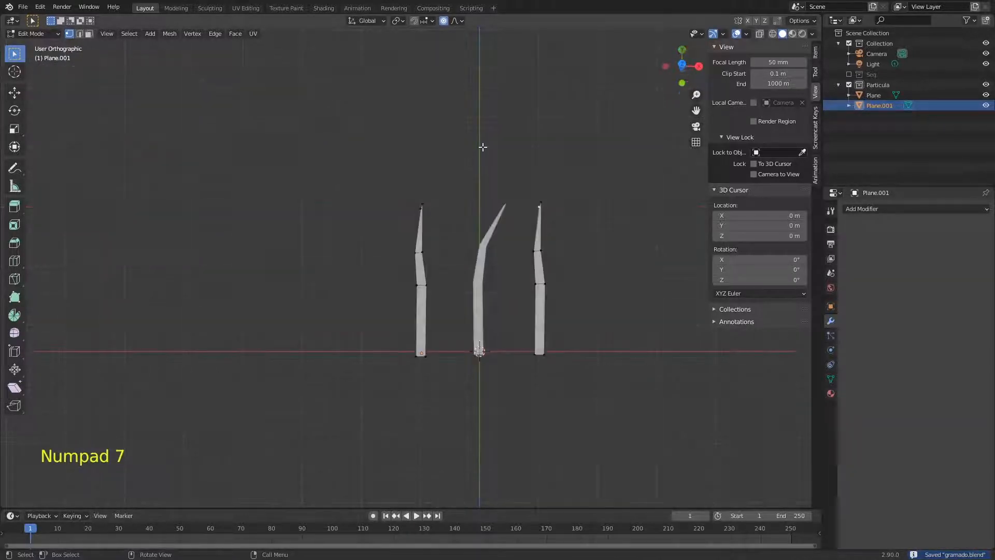
# - Separate the duplicated blade on the positive X side into its own object and return to Object Mode
pyautogui.moveTo(591, 142); pyautogui.dragTo(391, 388)
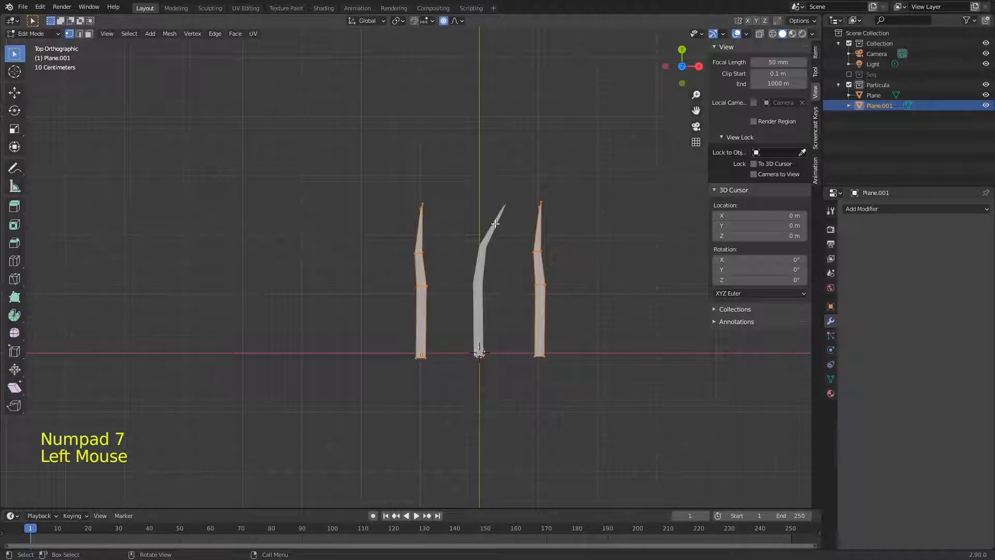
pyautogui.press('Tab')
pyautogui.press('Tab')
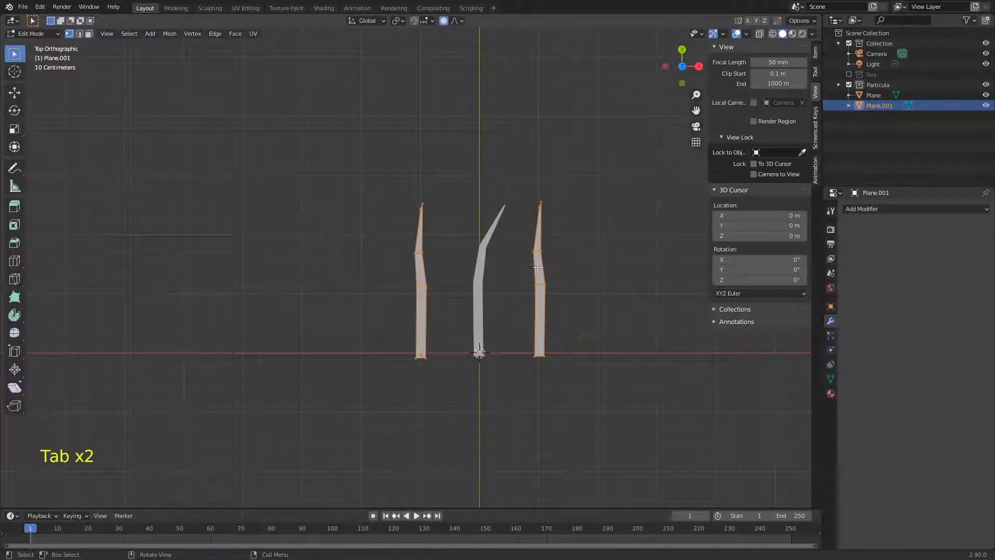
pyautogui.moveTo(570, 176); pyautogui.dragTo(513, 410)
pyautogui.press('p')
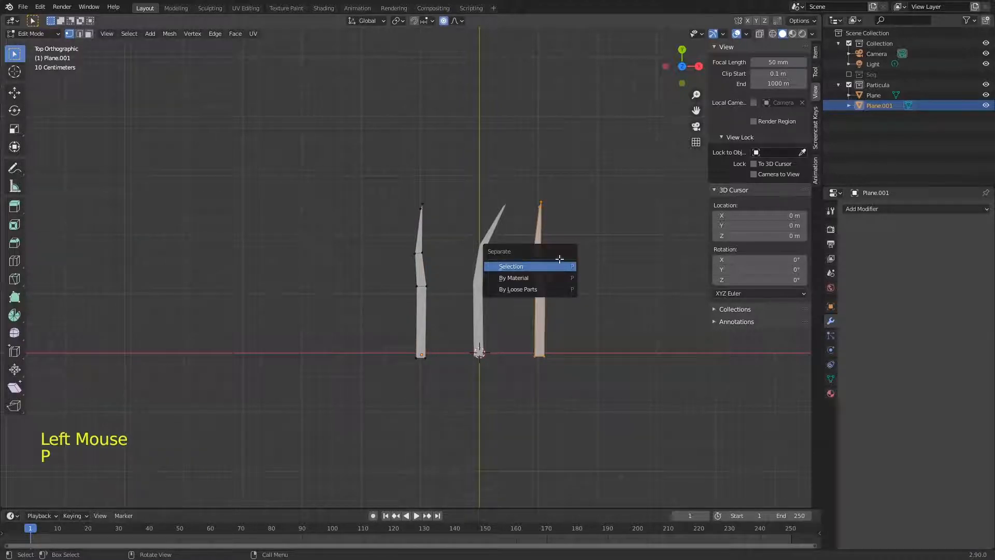
pyautogui.click(555, 266)
pyautogui.press('Tab')
# - Select the separated blade and shift it about 0.035 m towards negative X
pyautogui.click(418, 267)
pyautogui.click(490, 287)
pyautogui.click(524, 324)
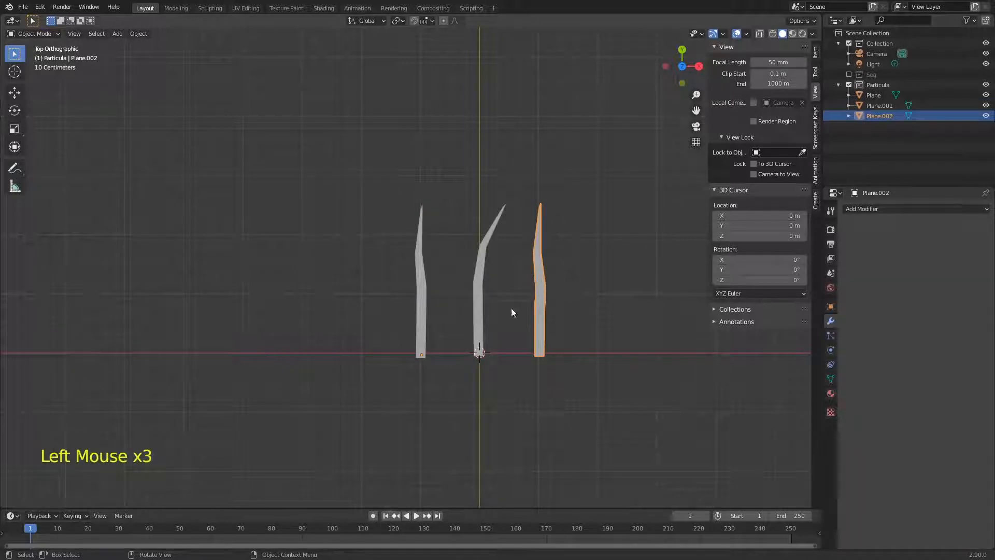
pyautogui.press('g')
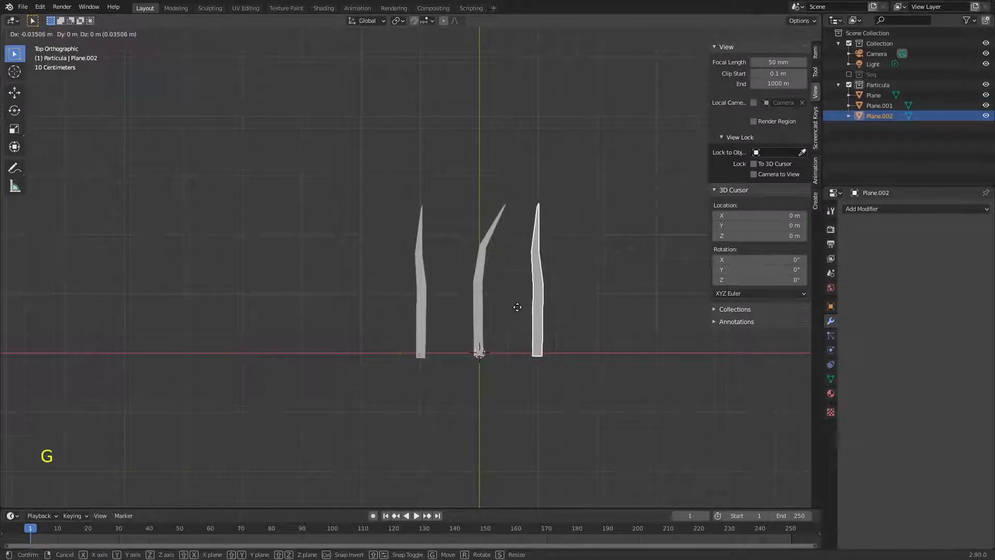
pyautogui.click(492, 341)
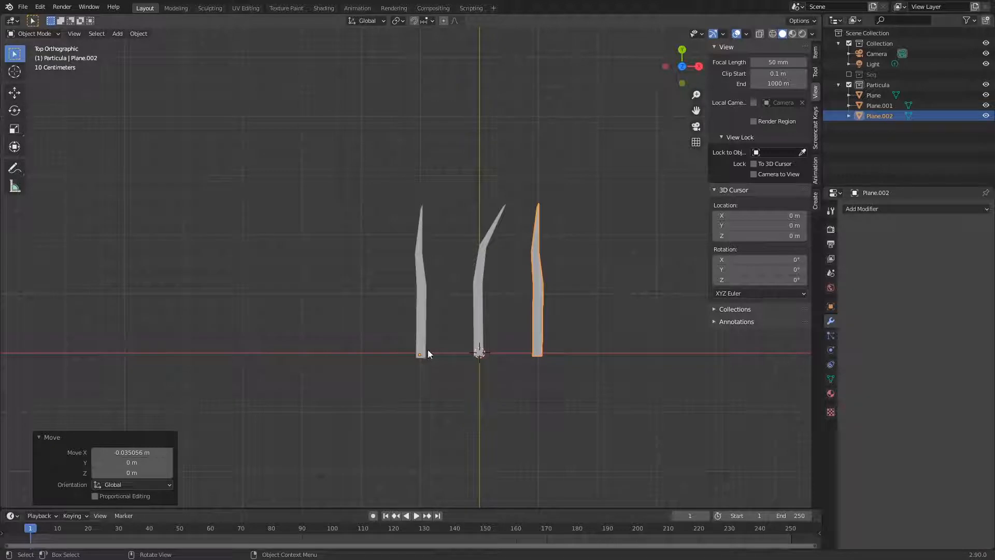
# - Move the bent original blade to the far negative X side and place the separated blade on the world origin
pyautogui.click(477, 318)
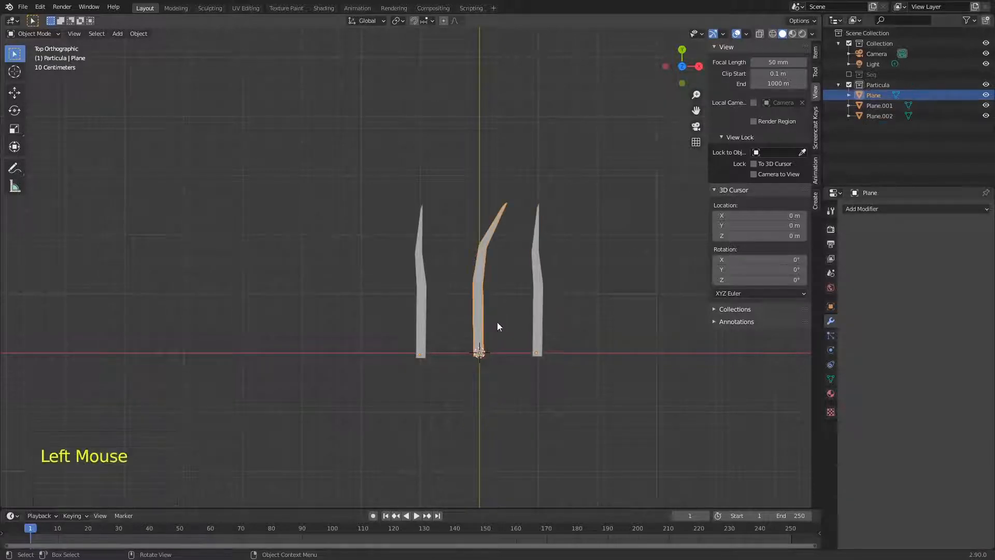
pyautogui.press('g')
pyautogui.click(397, 326)
pyautogui.click(535, 314)
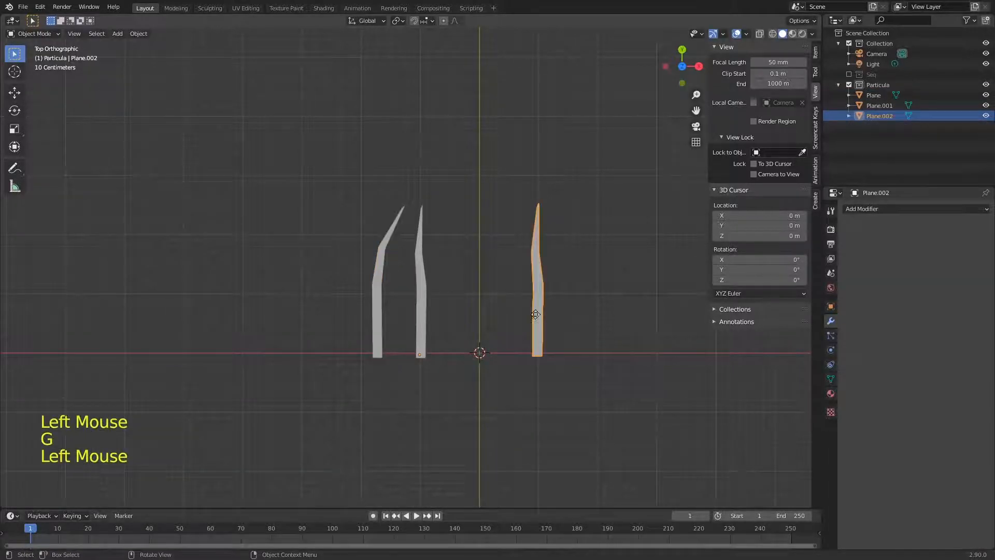
pyautogui.press('g')
pyautogui.click(477, 258)
# - Set the centred blade's origin to the 3D cursor at its base and save the file
pyautogui.rightClick(478, 267)
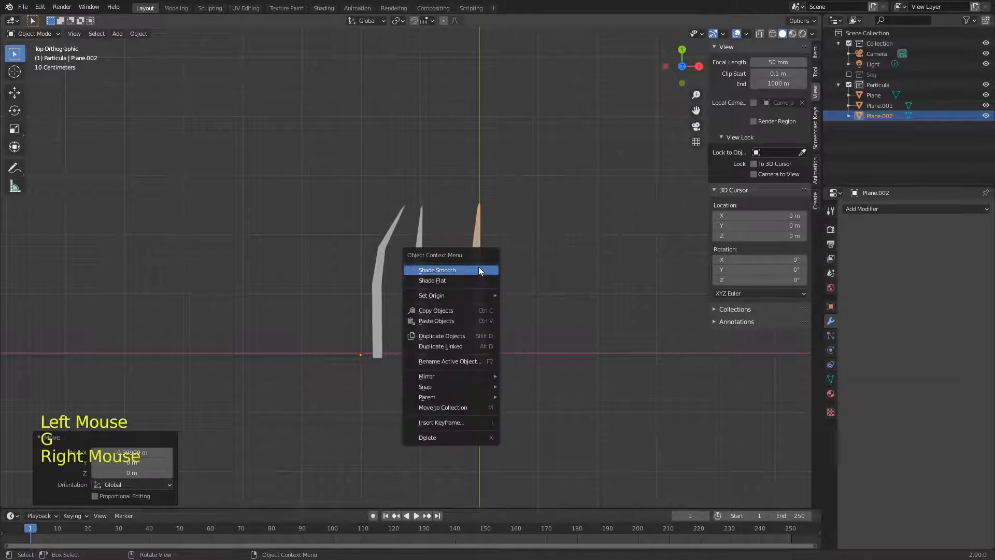
pyautogui.moveTo(471, 295)
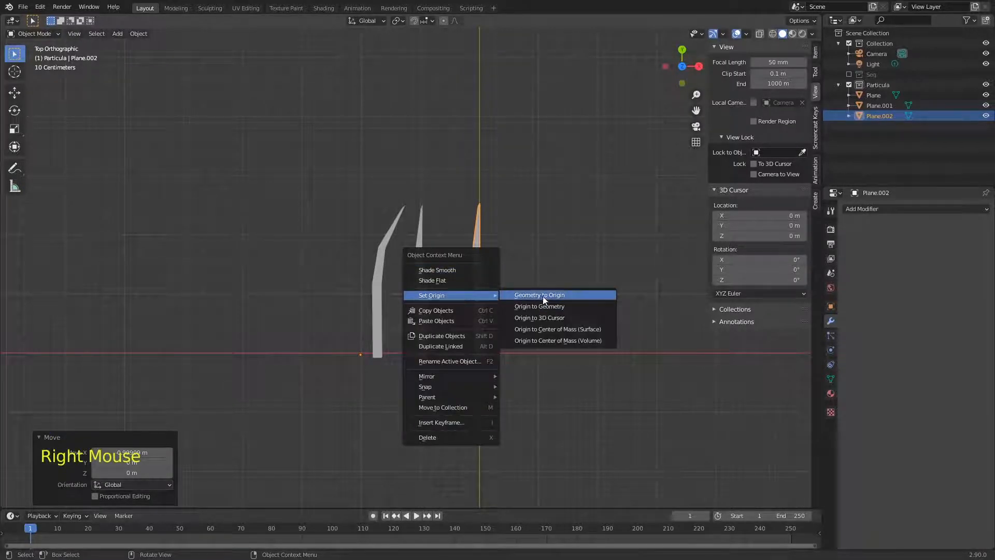
pyautogui.click(552, 316)
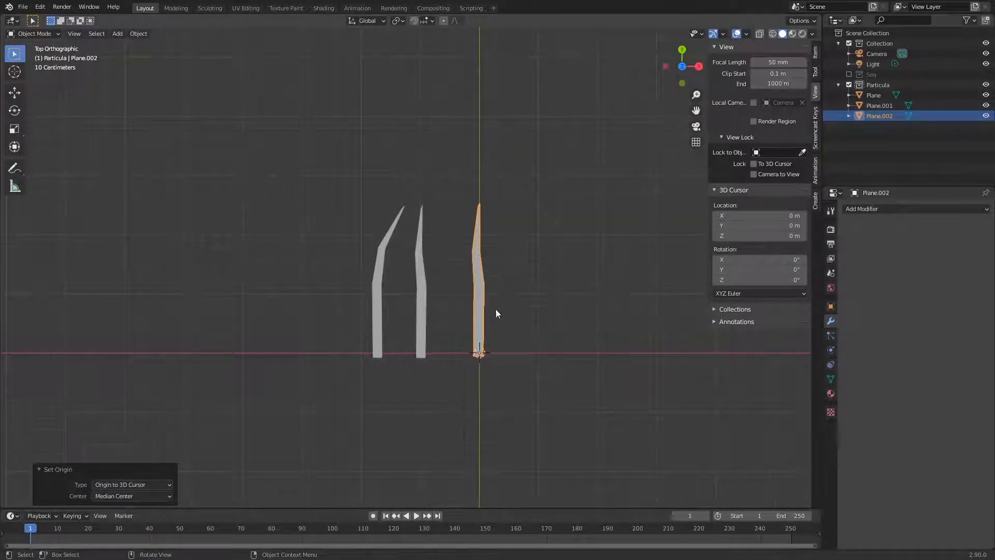
pyautogui.press('r')
pyautogui.rightClick(481, 255)
pyautogui.hotkey('ctrl', 's')
# - Move the other upright blade and the bent blade closer to the centred blade in top view
pyautogui.click(438, 329)
pyautogui.press('g')
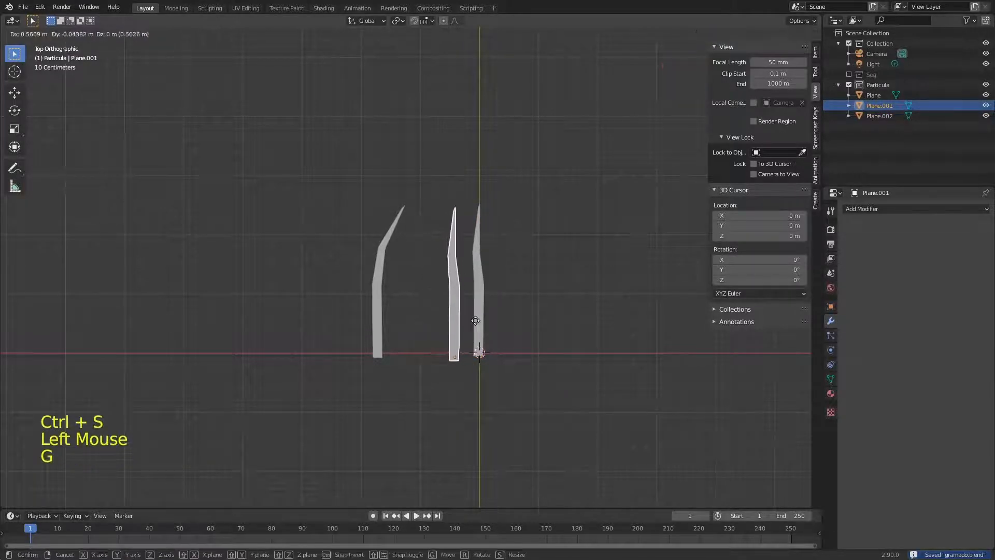
pyautogui.click(460, 326)
pyautogui.click(383, 318)
pyautogui.press('g')
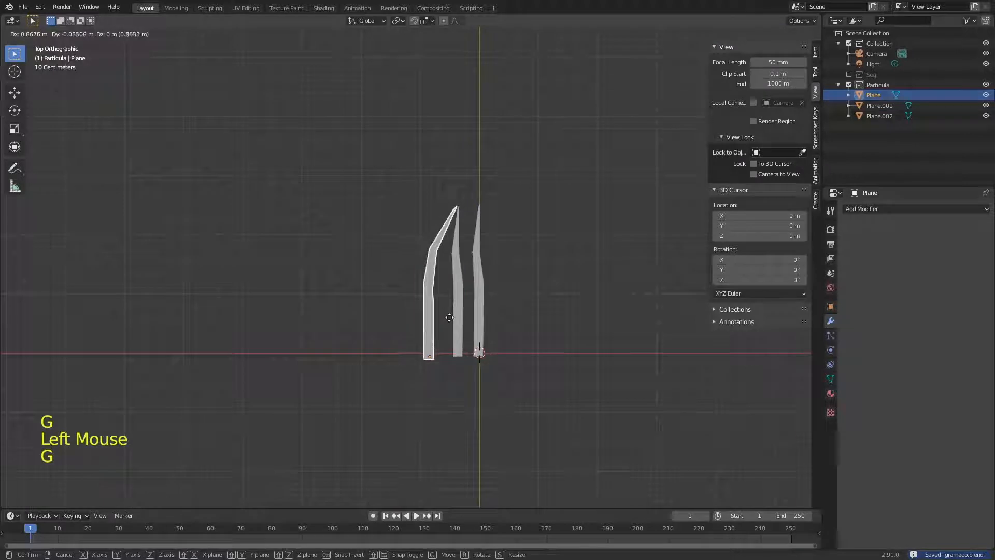
pyautogui.click(443, 316)
# - In front view, move the bent blade about 0.11 m in X and 0.13 m up, and the neighbouring upright blade about 0.22 m and 0.15 m
pyautogui.press('KP_1')
pyautogui.press('g')
pyautogui.click(452, 339)
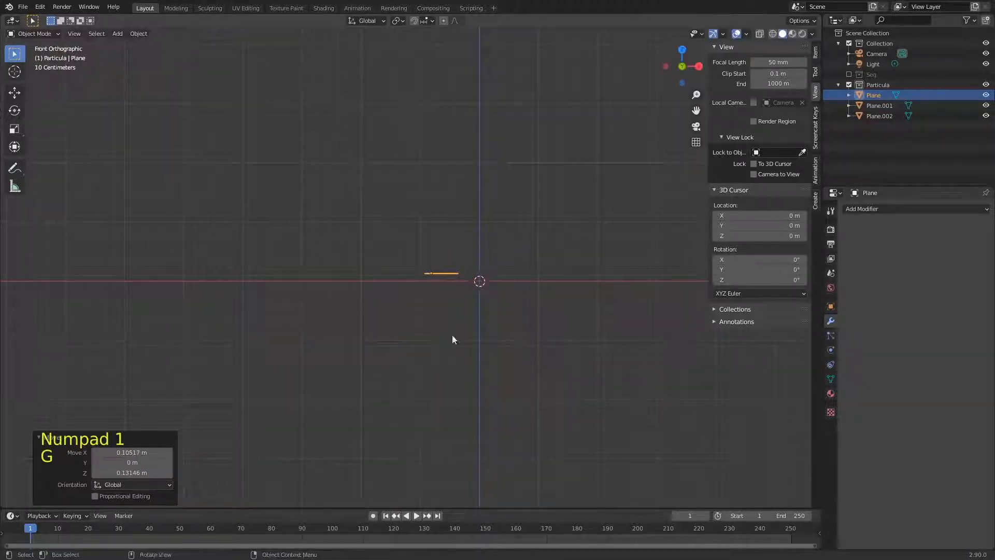
pyautogui.click(456, 282)
pyautogui.press('g')
pyautogui.click(507, 281)
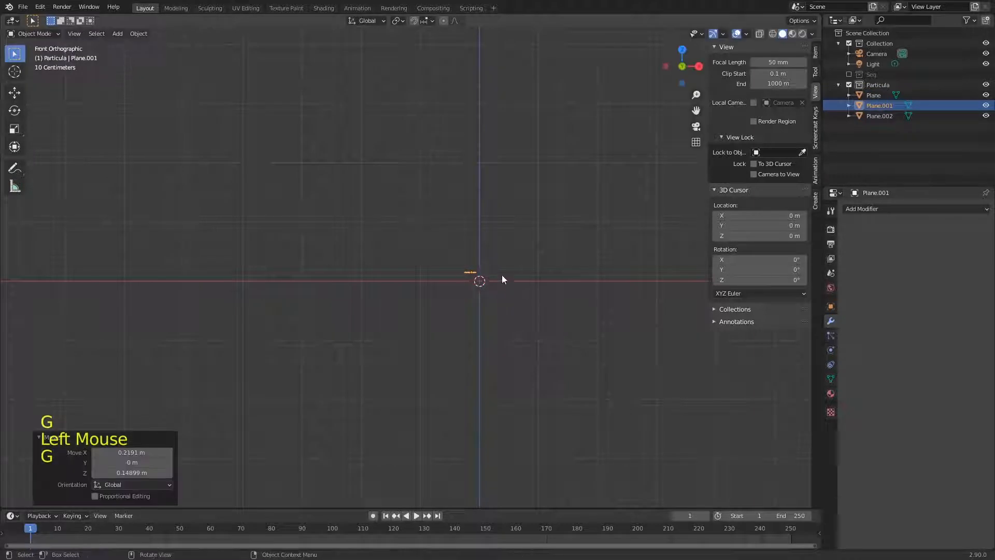
# - Save the file, show the blades as wireframe in front view, and move the bent blade slightly down and closer to the origin
pyautogui.moveTo(486, 280); pyautogui.dragTo(465, 280, button='middle')
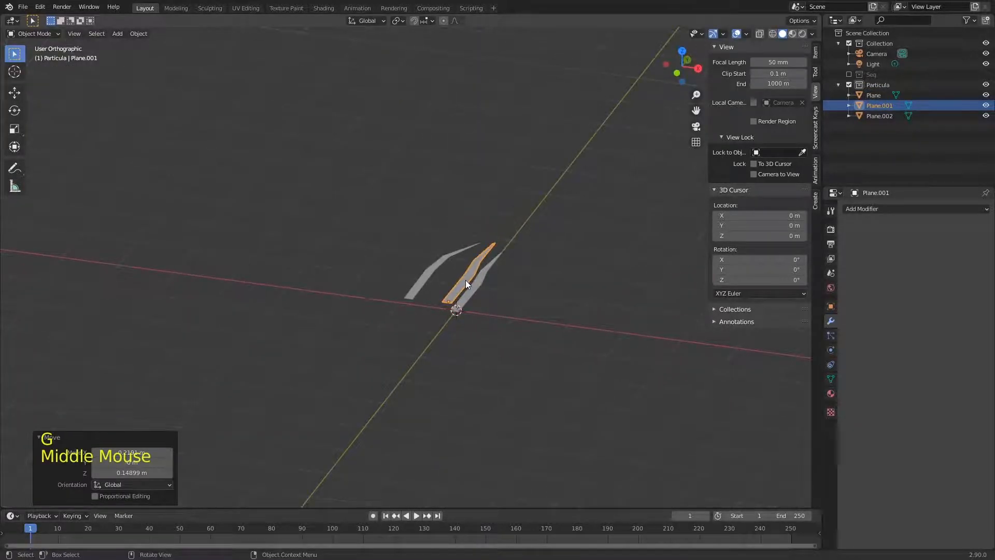
pyautogui.press('KP_1')
pyautogui.hotkey('ctrl', 's')
pyautogui.click(511, 421)
pyautogui.keyDown('ctrl'); pyautogui.moveTo(511, 421); pyautogui.dragTo(539, 289, button='middle'); pyautogui.keyUp('ctrl')
pyautogui.click(540, 288)
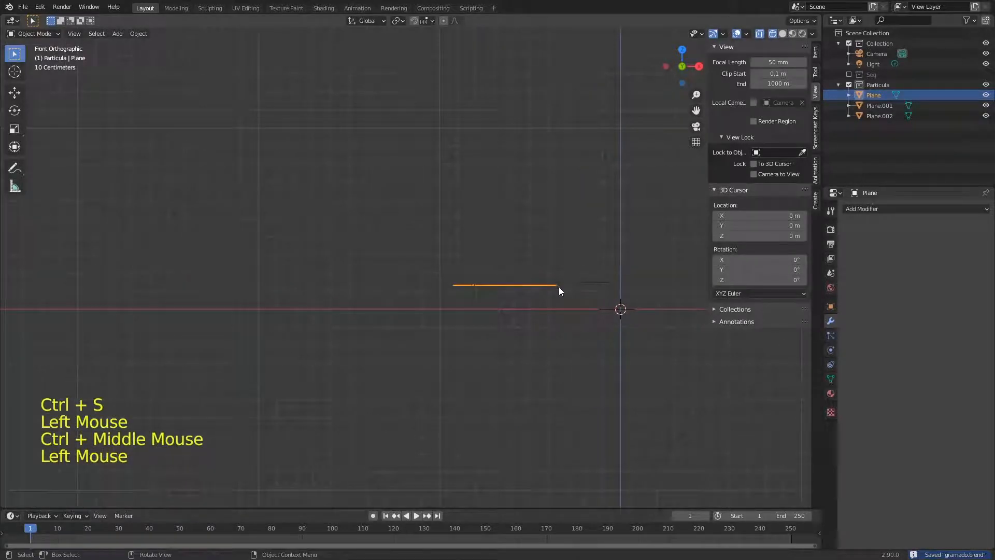
pyautogui.press('g')
pyautogui.click(599, 297)
# - Select all three blades, restore solid shading and check their arrangement from several views
pyautogui.moveTo(651, 233); pyautogui.dragTo(478, 327)
pyautogui.press('KP_7')
pyautogui.keyDown('ctrl'); pyautogui.moveTo(478, 327); pyautogui.dragTo(544, 356, button='middle'); pyautogui.keyUp('ctrl')
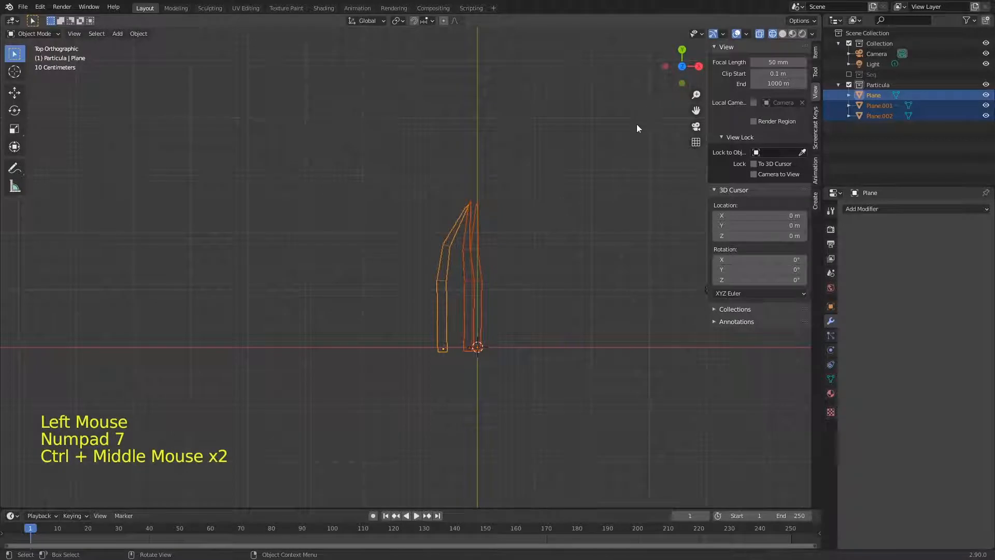
pyautogui.click(783, 33)
pyautogui.moveTo(586, 234)
pyautogui.mouseDown(button='middle')
pyautogui.moveTo(533, 277)
pyautogui.moveTo(501, 217)
pyautogui.moveTo(524, 213)
pyautogui.moveTo(546, 251)
pyautogui.mouseUp(button='middle')
pyautogui.press('KP_1')
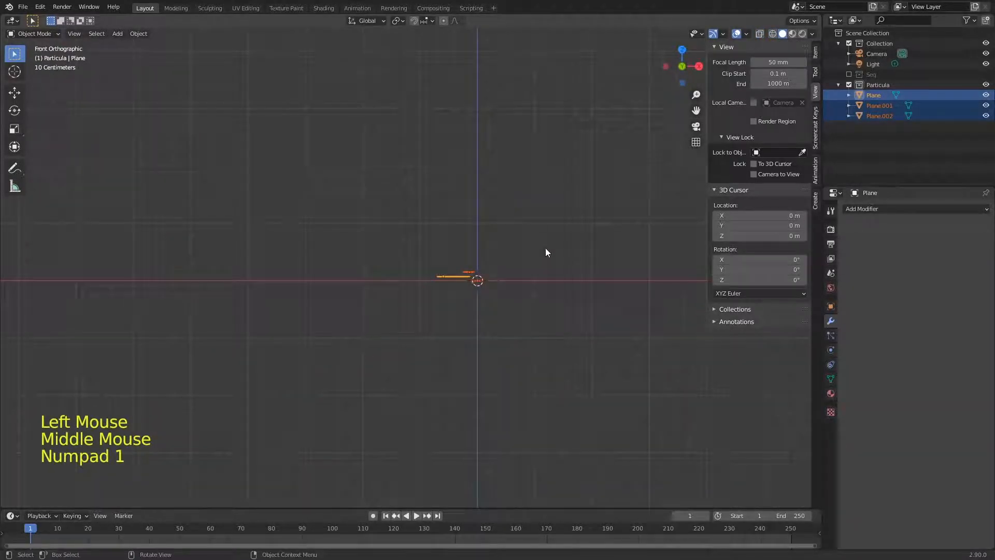
# - Move the bent blade about 0.06 m in X and 0.03 m in Y in top view, then save the file
pyautogui.press('KP_7')
pyautogui.click(438, 332)
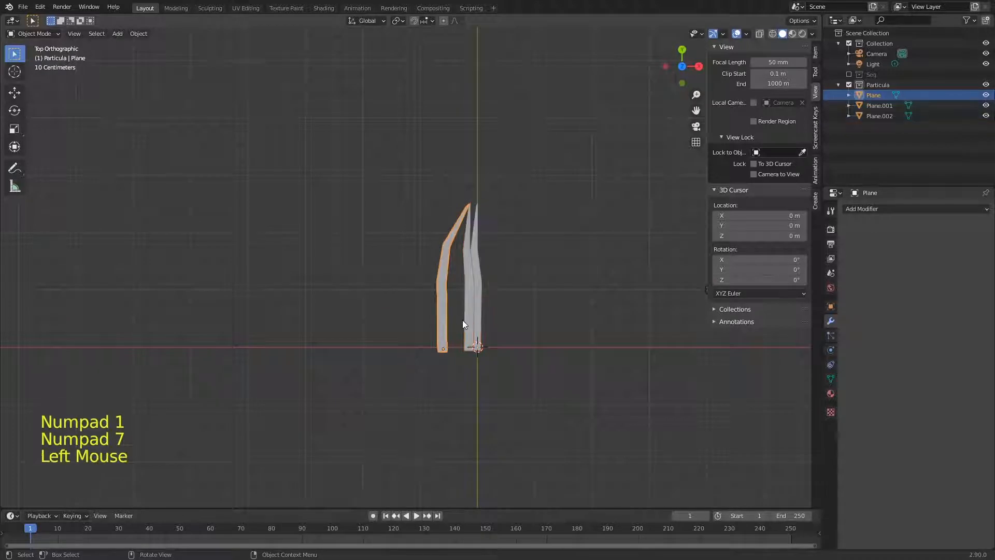
pyautogui.press('g')
pyautogui.click(489, 287)
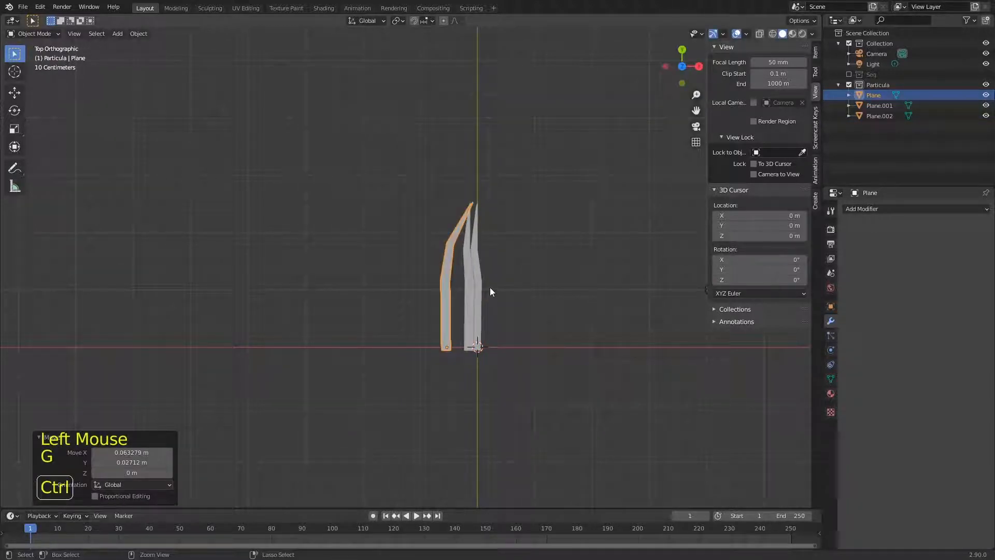
pyautogui.hotkey('ctrl', 's')
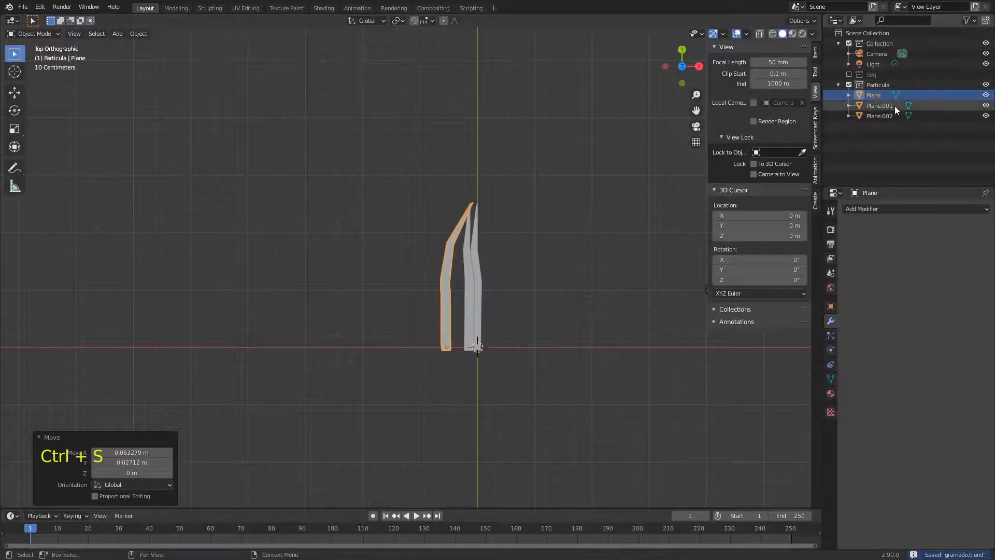
pyautogui.press('ctrl')
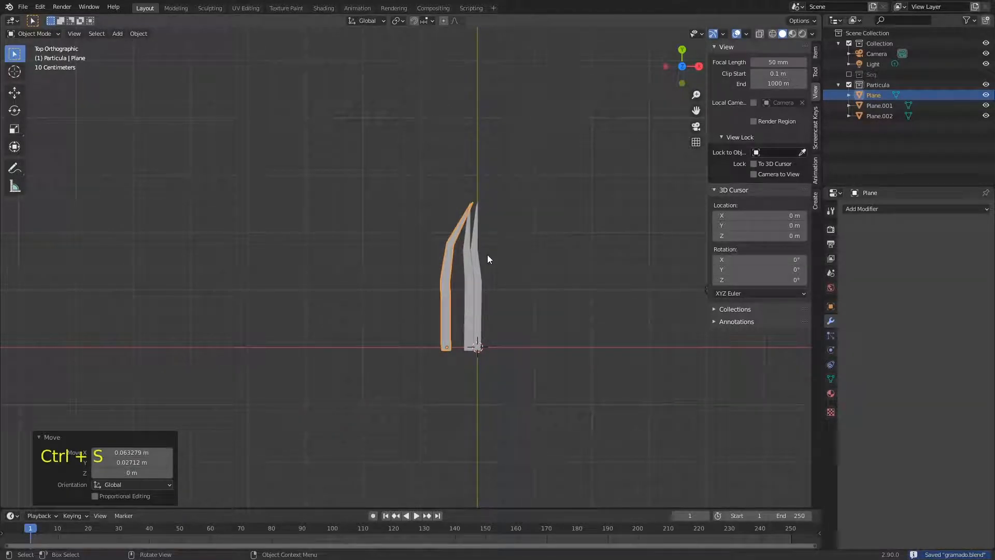
# - Exclude the Particula collection, enable the Seq collection with the terrain, and save the file
pyautogui.click(849, 84)
pyautogui.click(849, 74)
pyautogui.keyDown('ctrl'); pyautogui.moveTo(518, 358); pyautogui.dragTo(543, 279, button='middle'); pyautogui.keyUp('ctrl')
pyautogui.hotkey('ctrl', 's')
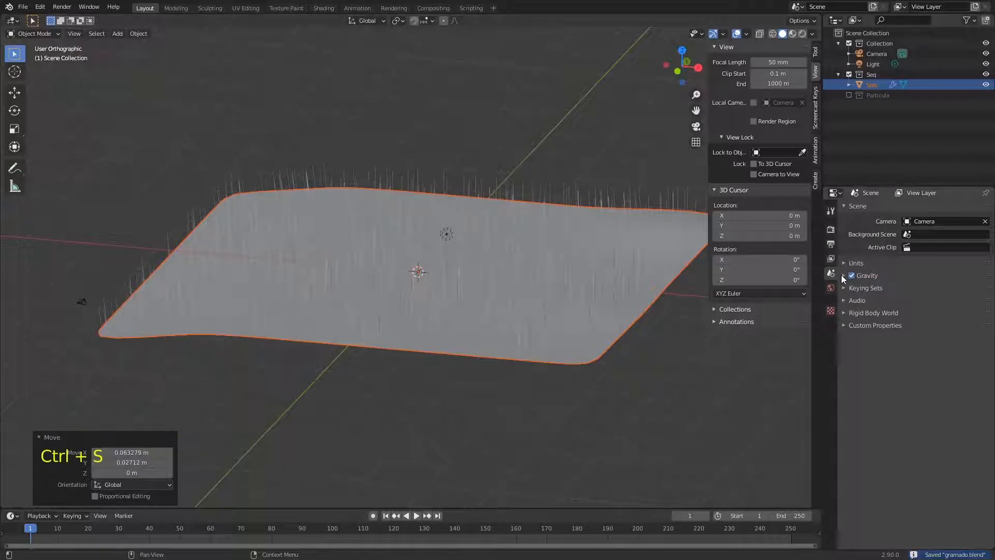
# - Select the Solo terrain, rename its particle system modifier to Gramado and save the file
pyautogui.click(612, 295)
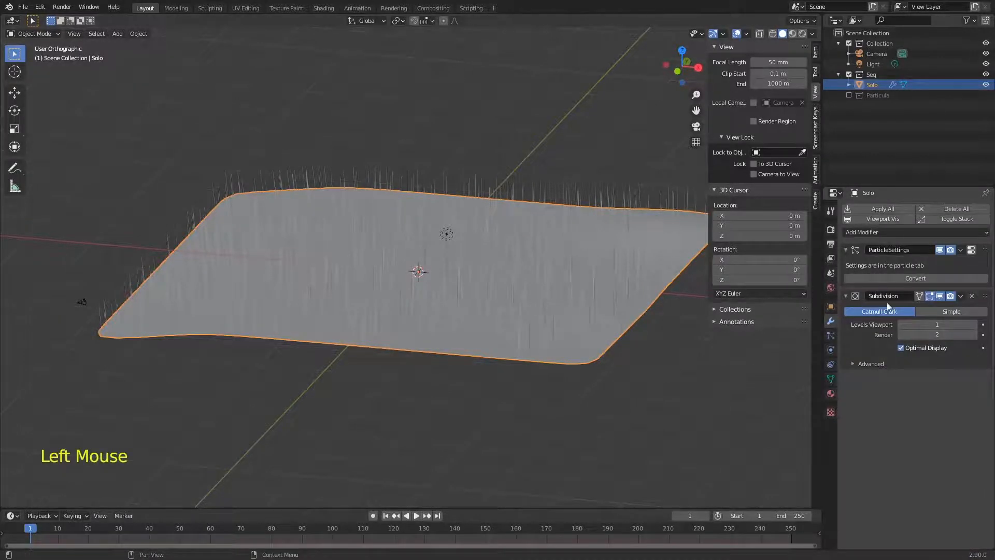
pyautogui.click(883, 249)
pyautogui.write('Gramado')
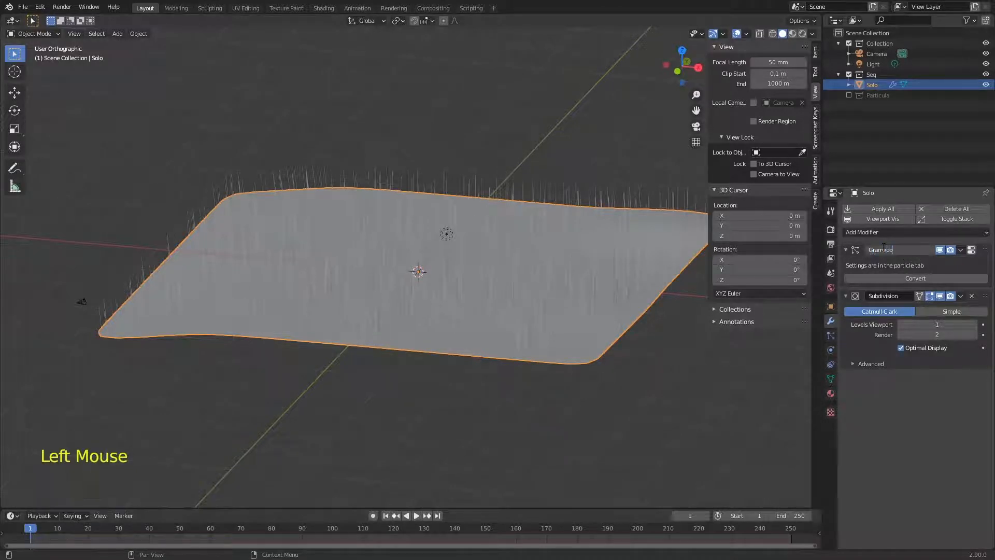
pyautogui.press('Return')
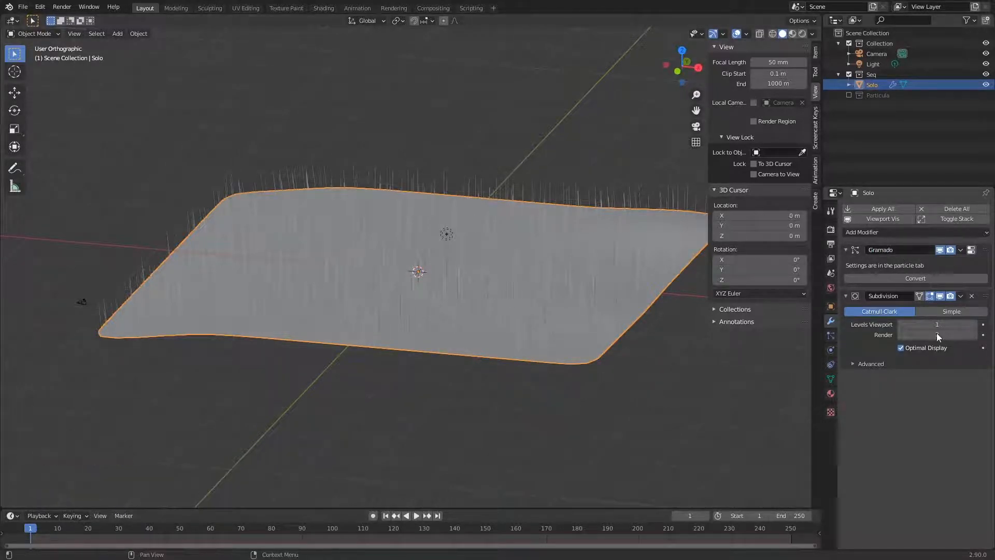
pyautogui.hotkey('ctrl', 's')
# - Open the terrain's particle settings and rename the settings data block to Grama
pyautogui.click(971, 249)
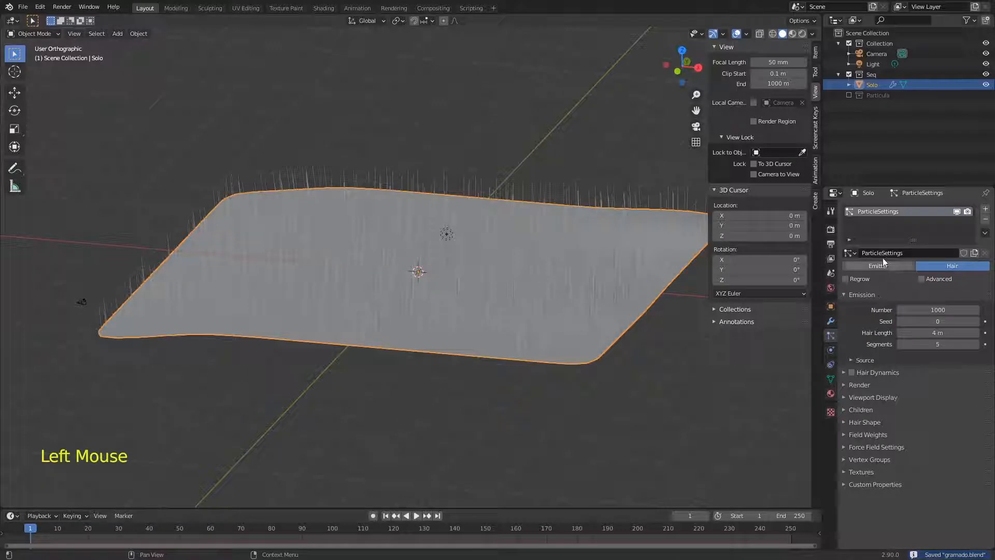
pyautogui.doubleClick(914, 252)
pyautogui.write('Grama')
pyautogui.press('Return')
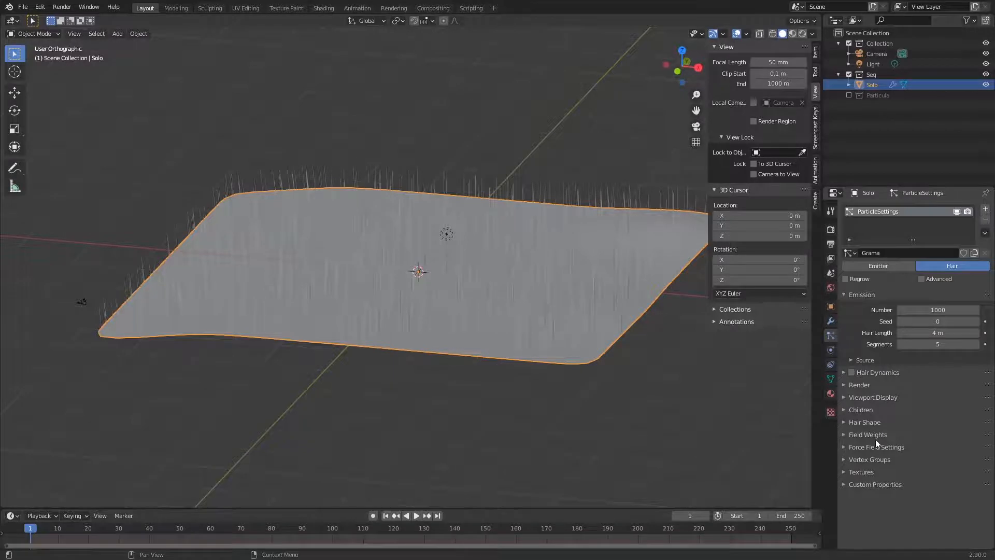
# - Set the terrain's hair particles to render as Object with Plane as the instance object, and save the file
pyautogui.click(845, 385)
pyautogui.moveTo(922, 397); pyautogui.dragTo(923, 434)
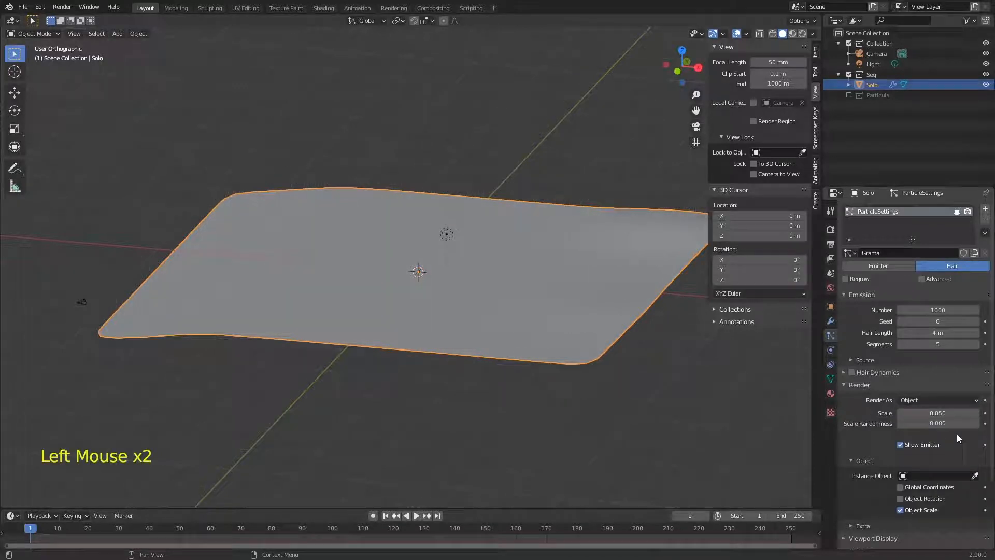
pyautogui.click(907, 477)
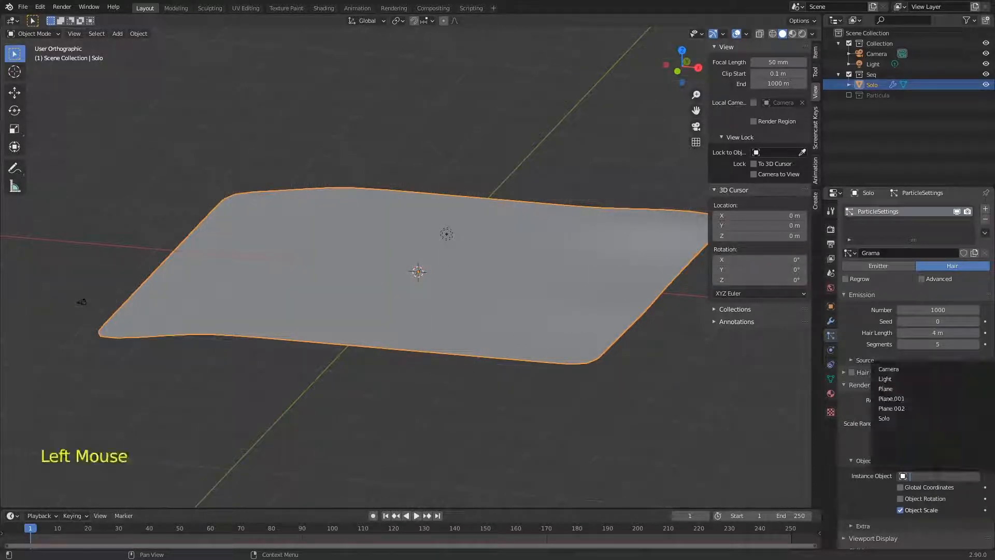
pyautogui.click(914, 390)
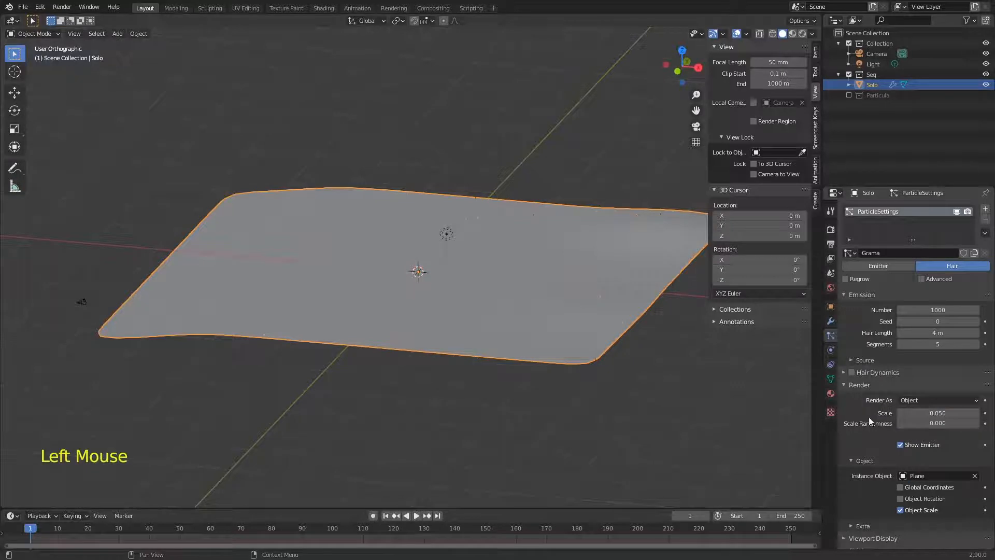
pyautogui.keyDown('ctrl'); pyautogui.moveTo(645, 432); pyautogui.dragTo(660, 324, button='middle'); pyautogui.keyUp('ctrl')
pyautogui.moveTo(633, 366); pyautogui.dragTo(658, 324, button='middle')
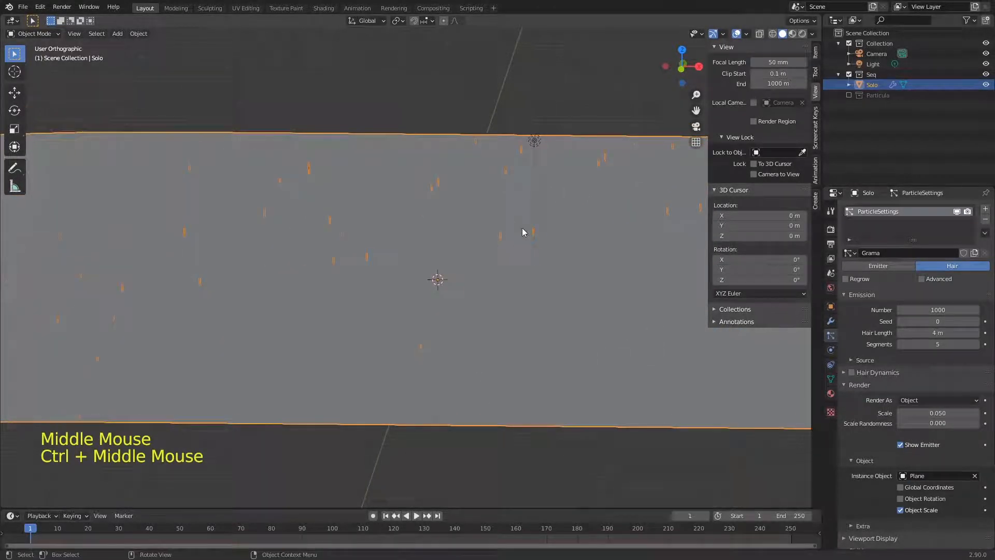
pyautogui.moveTo(595, 329); pyautogui.dragTo(595, 304, button='middle')
pyautogui.press('KP_1')
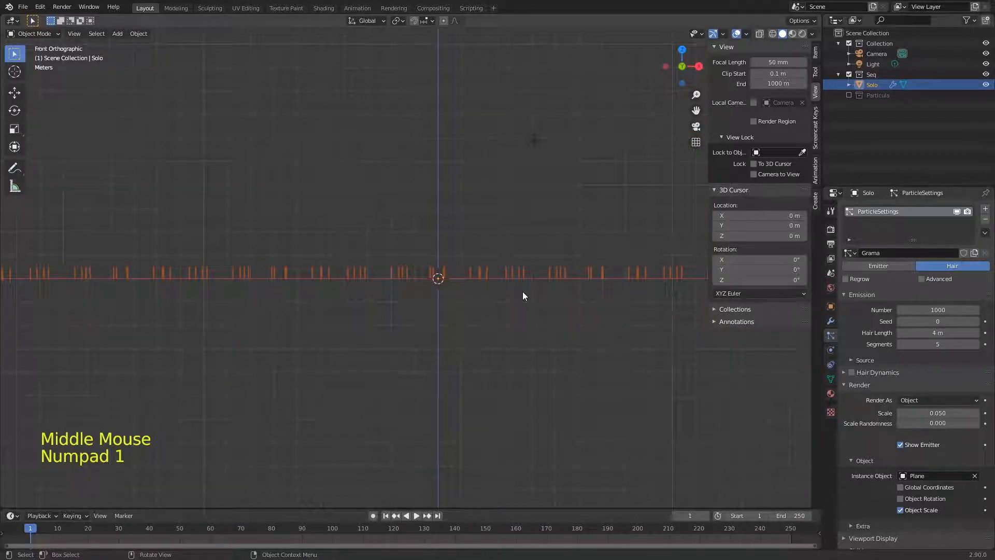
pyautogui.press('KP_0')
pyautogui.hotkey('ctrl', 's')
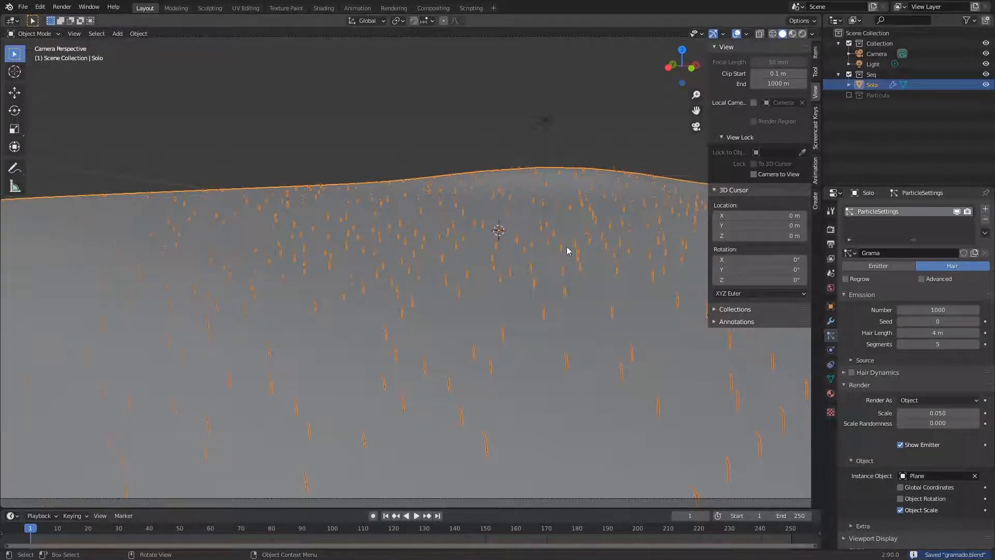
pyautogui.hotkey('ctrl', 's')
# - Create a new material for the terrain with a light beige base color, switch to material preview shading, and save the file
pyautogui.keyDown('ctrl'); pyautogui.moveTo(564, 333); pyautogui.dragTo(790, 42, button='middle'); pyautogui.keyUp('ctrl')
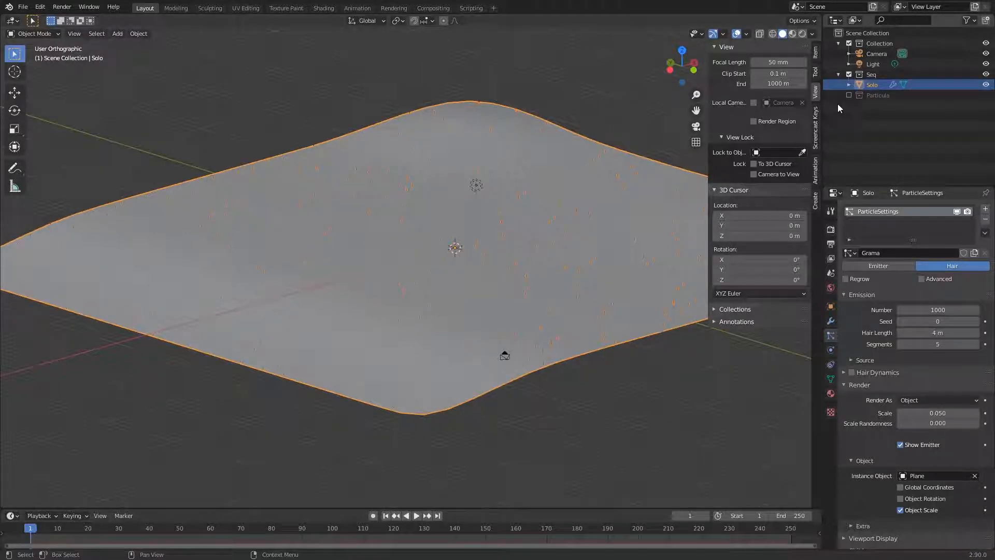
pyautogui.click(831, 394)
pyautogui.click(914, 254)
pyautogui.click(921, 360)
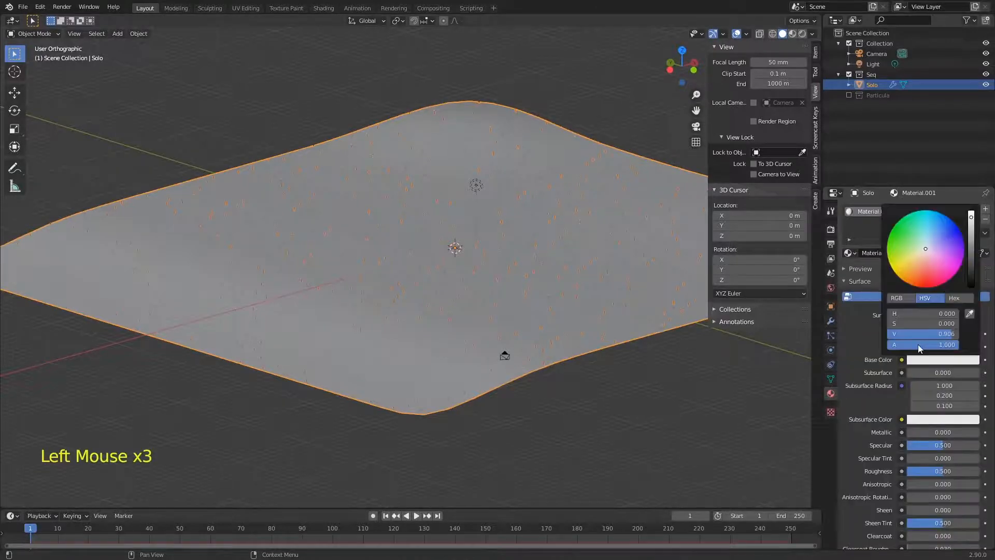
pyautogui.moveTo(921, 249); pyautogui.dragTo(918, 257)
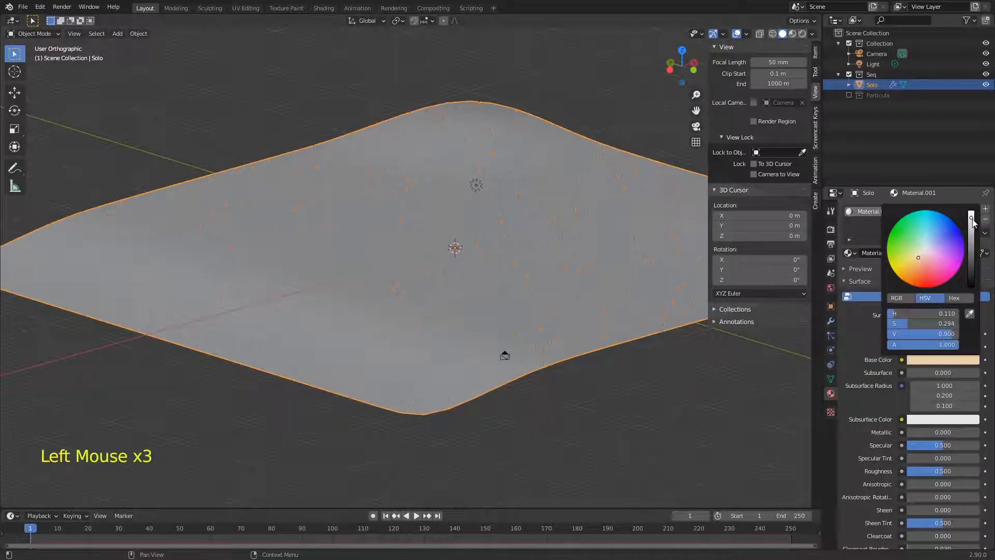
pyautogui.moveTo(972, 226)
pyautogui.mouseDown()
pyautogui.moveTo(973, 242)
pyautogui.moveTo(974, 228)
pyautogui.mouseUp()
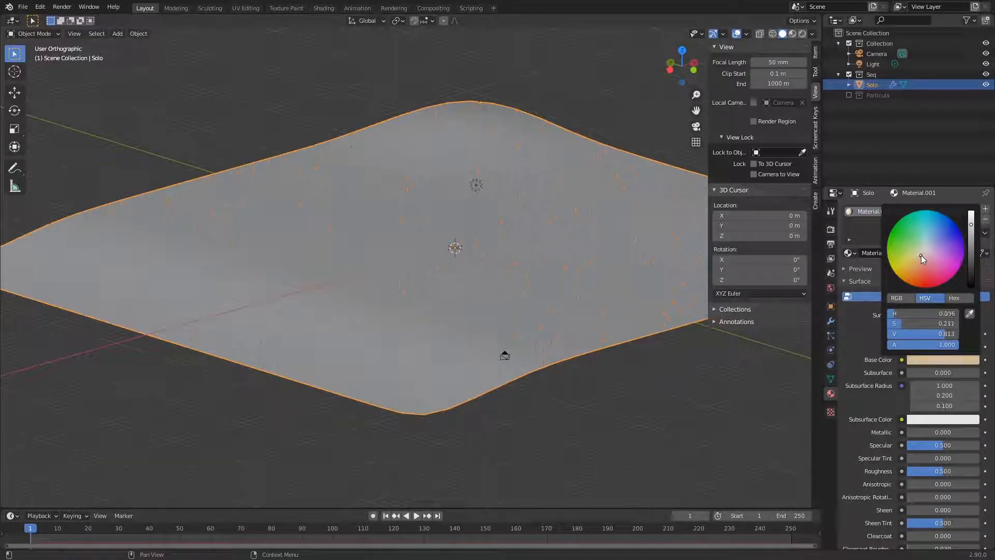
pyautogui.press('z')
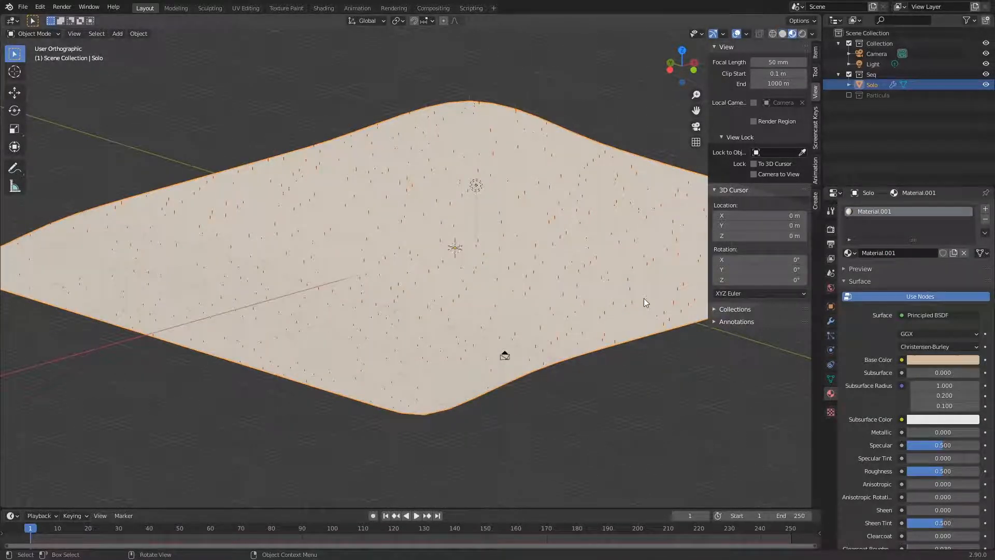
pyautogui.hotkey('ctrl', 's')
# - Exclude the Seq collection, enable the Particula collection, and select the Plane grass blade
pyautogui.moveTo(629, 325); pyautogui.dragTo(629, 237, button='middle')
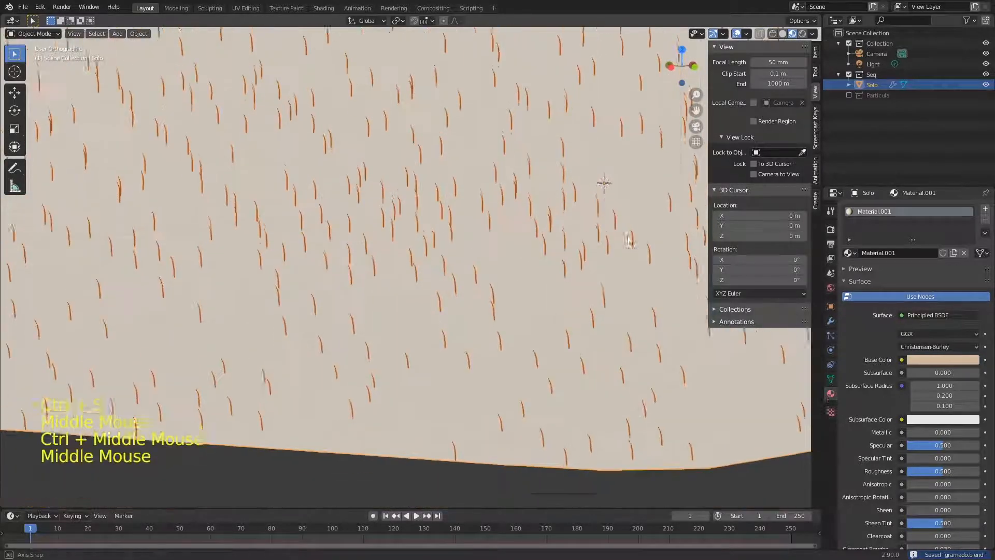
pyautogui.click(737, 34)
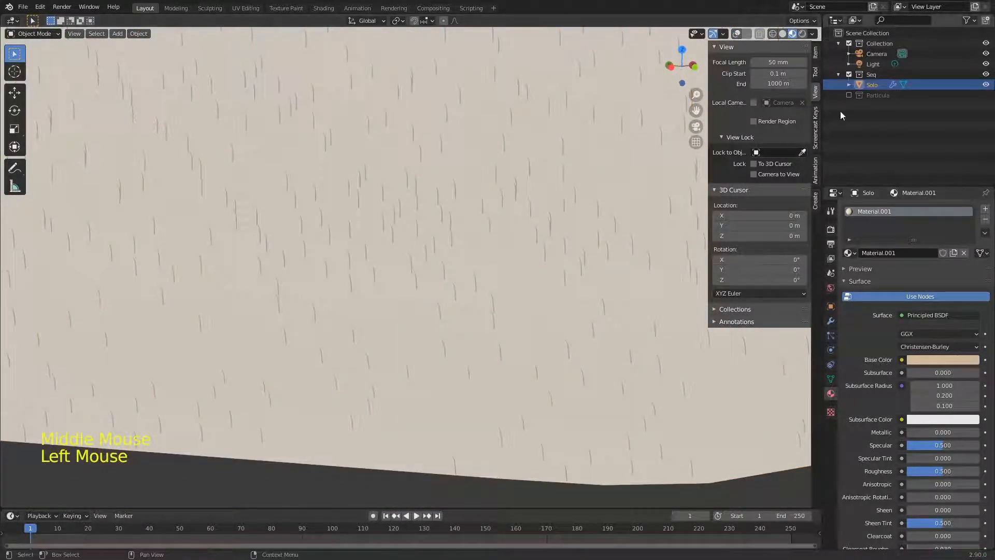
pyautogui.click(849, 75)
pyautogui.click(850, 86)
pyautogui.click(874, 95)
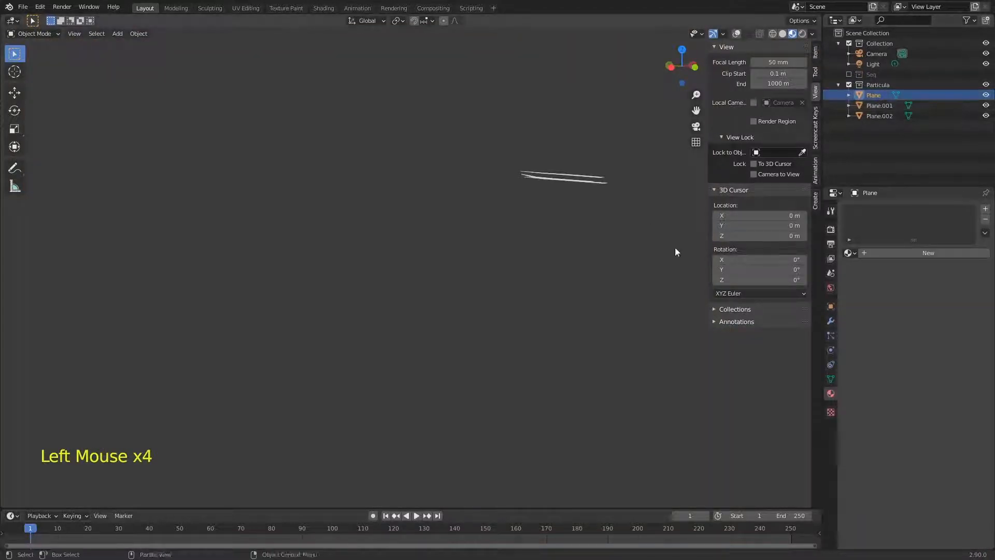
# - Create a new material for the Plane blade and set its base color to a bright green
pyautogui.click(875, 252)
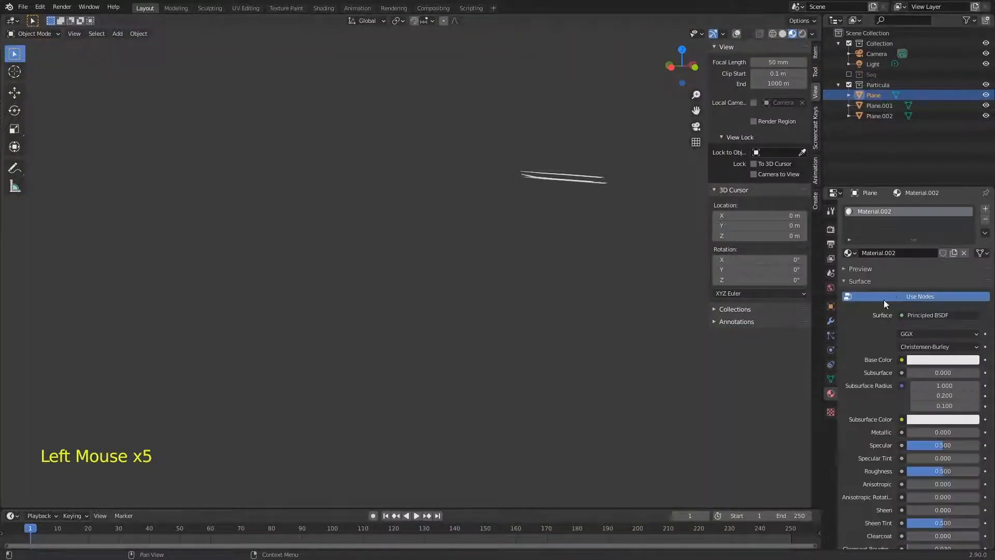
pyautogui.click(927, 360)
pyautogui.moveTo(916, 243); pyautogui.dragTo(901, 233)
pyautogui.moveTo(973, 220)
pyautogui.mouseDown()
pyautogui.moveTo(972, 228)
pyautogui.moveTo(973, 218)
pyautogui.mouseUp()
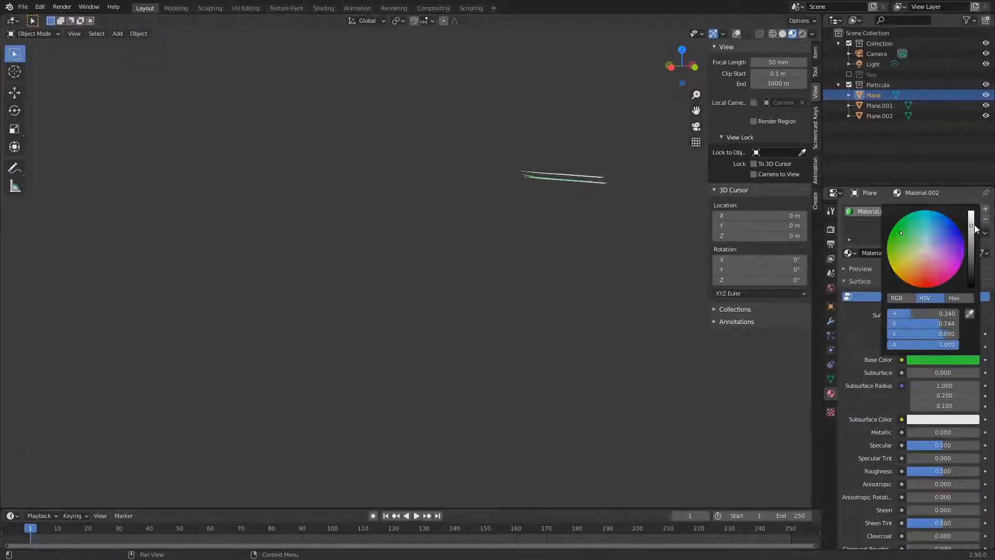
pyautogui.moveTo(555, 198); pyautogui.dragTo(564, 271, button='middle')
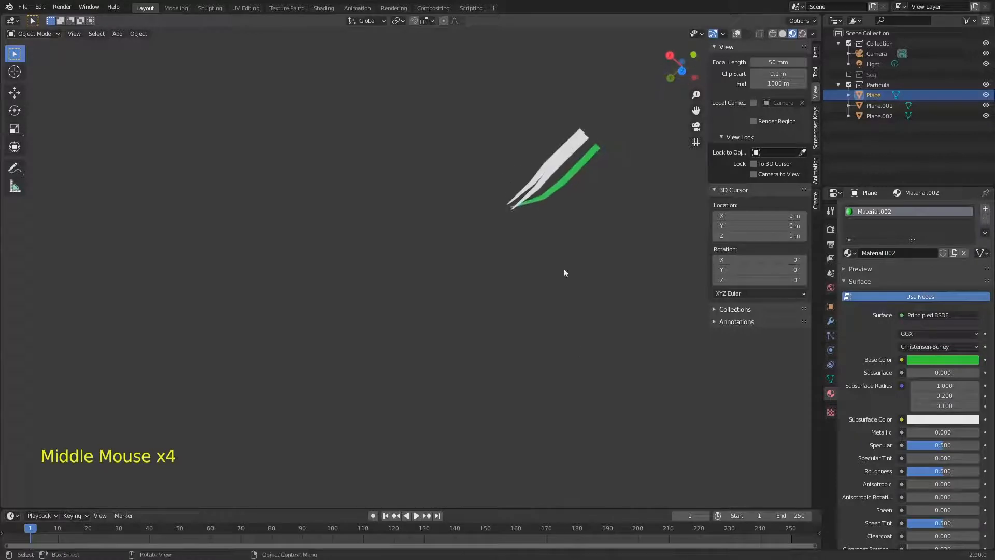
# - Link the Plane blade's green material to Plane.001 and Plane.002 with overlays shown again, and save the file
pyautogui.moveTo(560, 128); pyautogui.dragTo(780, 51)
pyautogui.click(737, 33)
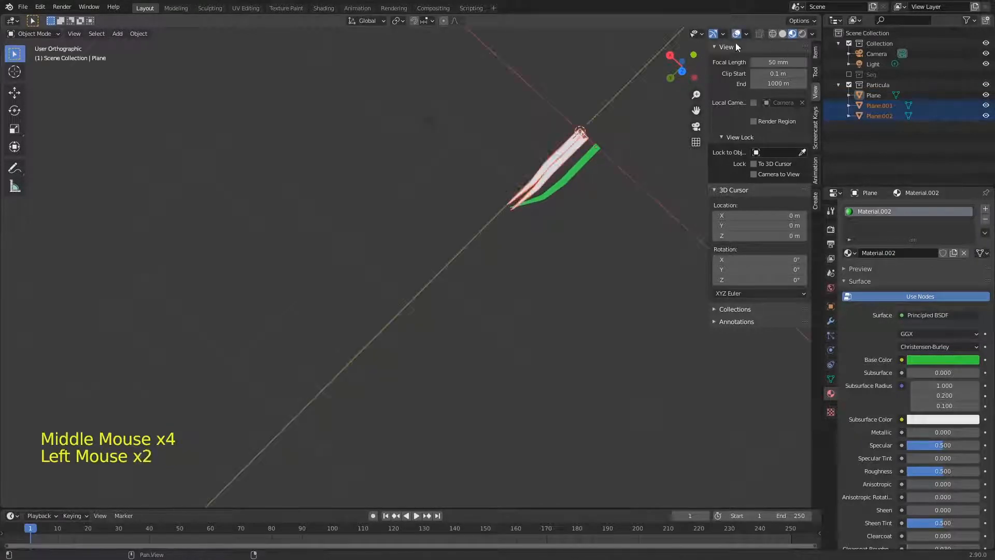
pyautogui.click(576, 141)
pyautogui.click(586, 133)
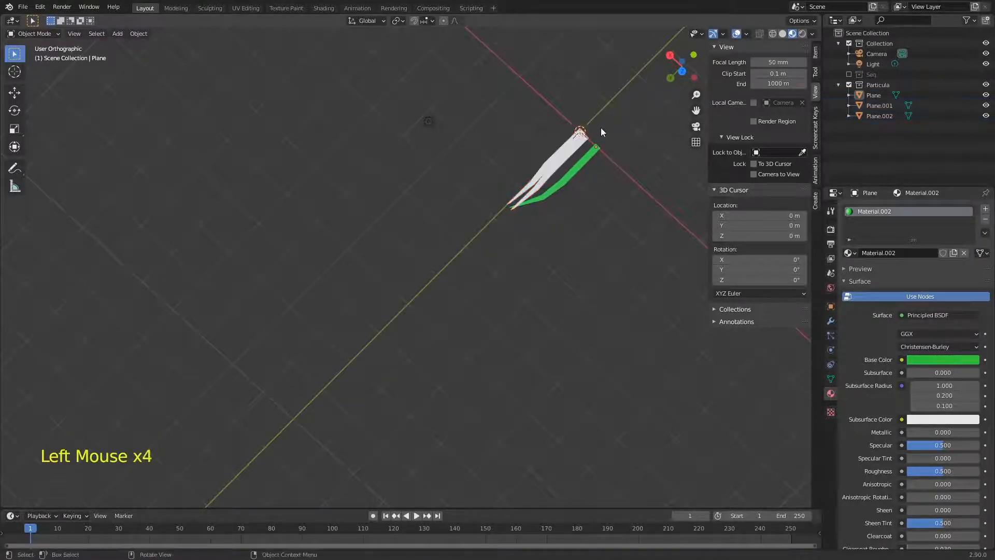
pyautogui.click(583, 138)
pyautogui.keyDown('shift'); pyautogui.click(587, 141); pyautogui.keyUp('shift')
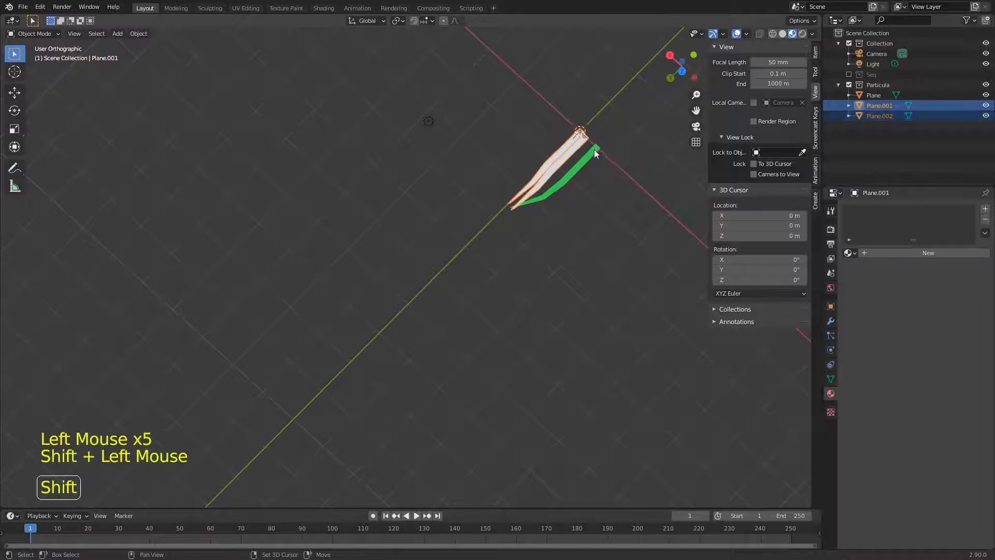
pyautogui.keyDown('shift'); pyautogui.click(595, 149); pyautogui.keyUp('shift')
pyautogui.hotkey('ctrl', 'l')
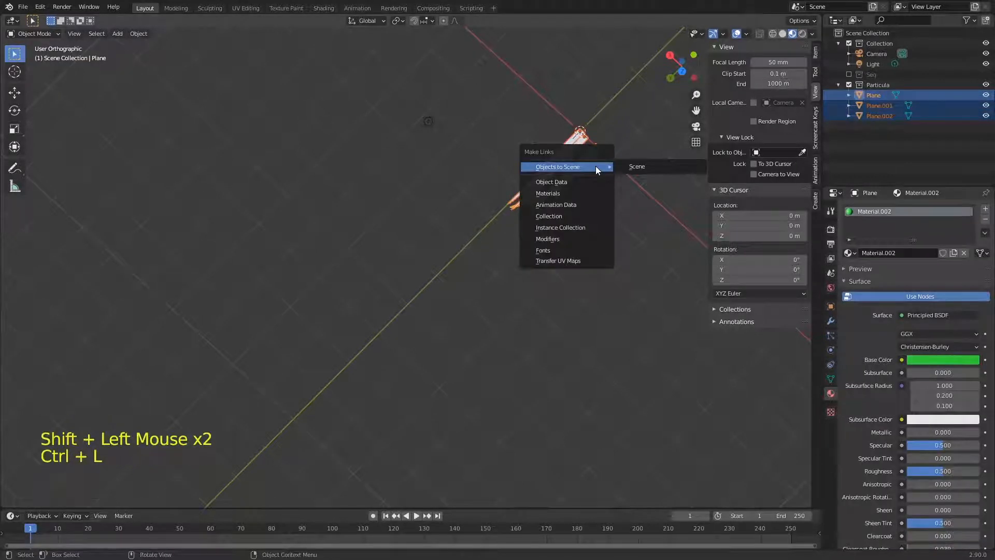
pyautogui.press('Down')
pyautogui.press('Up')
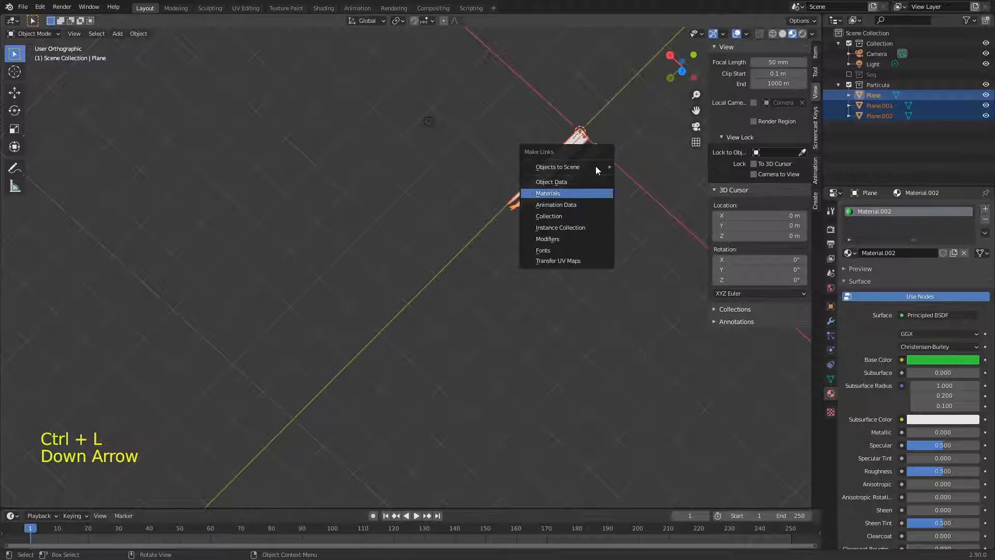
pyautogui.press('Return')
pyautogui.hotkey('ctrl', 's')
# - Exclude the Particula collection, enable the Seq collection with the terrain again, and save the file
pyautogui.moveTo(573, 260); pyautogui.dragTo(520, 141, button='middle')
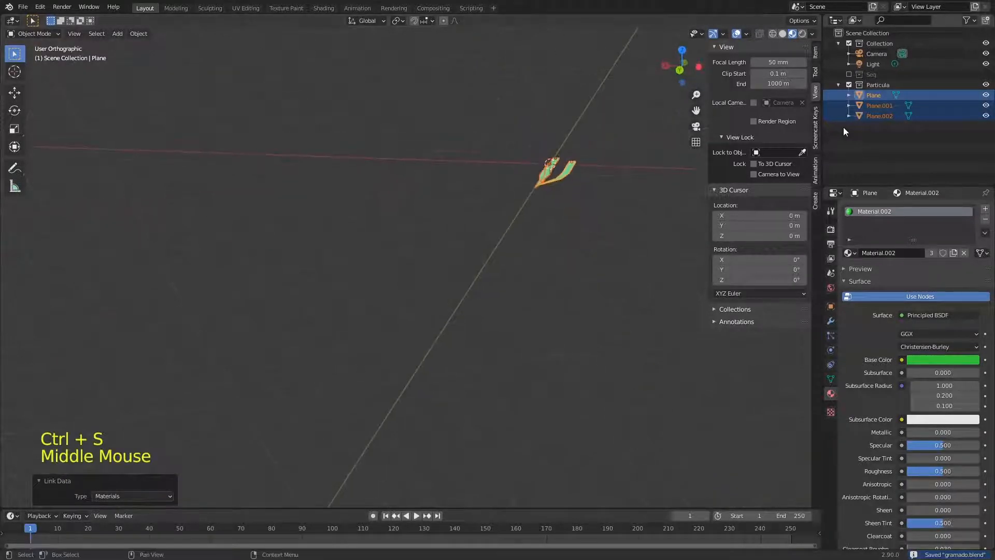
pyautogui.press('KP_7')
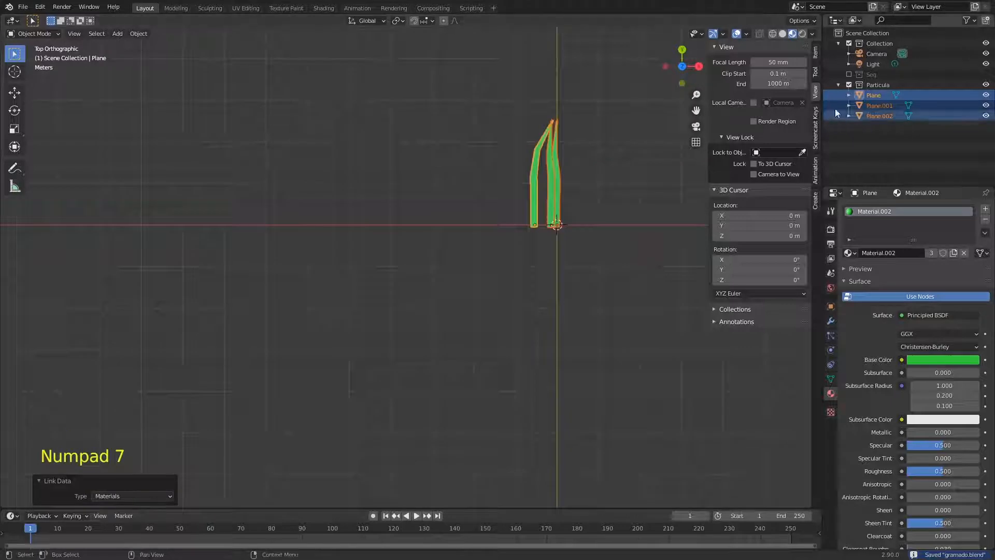
pyautogui.click(849, 85)
pyautogui.click(849, 75)
pyautogui.moveTo(613, 280); pyautogui.dragTo(539, 371, button='middle')
pyautogui.keyDown('ctrl'); pyautogui.moveTo(539, 371); pyautogui.dragTo(613, 232, button='middle'); pyautogui.keyUp('ctrl')
pyautogui.hotkey('ctrl', 's')
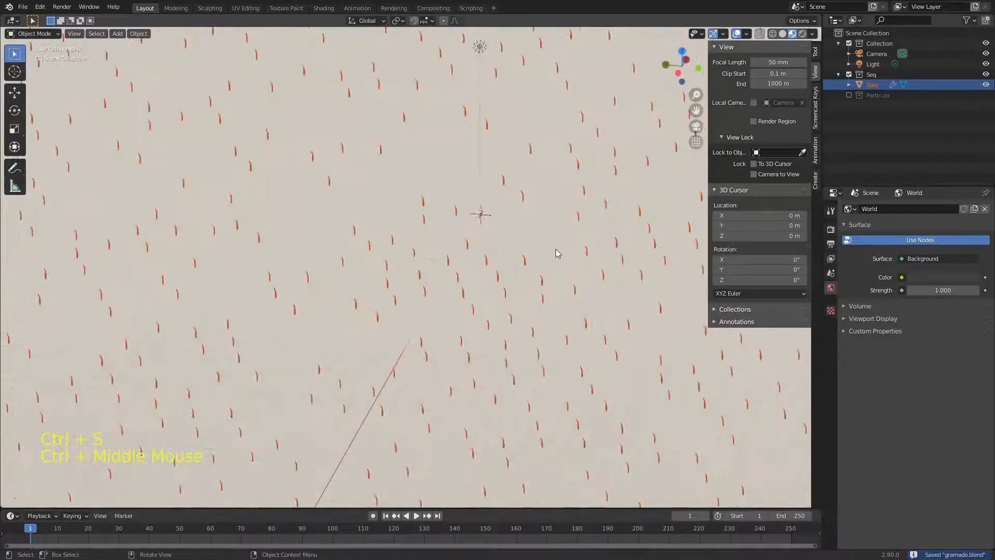
pyautogui.press('KP_1')
pyautogui.keyDown('ctrl'); pyautogui.moveTo(556, 249); pyautogui.dragTo(509, 217, button='middle'); pyautogui.keyUp('ctrl')
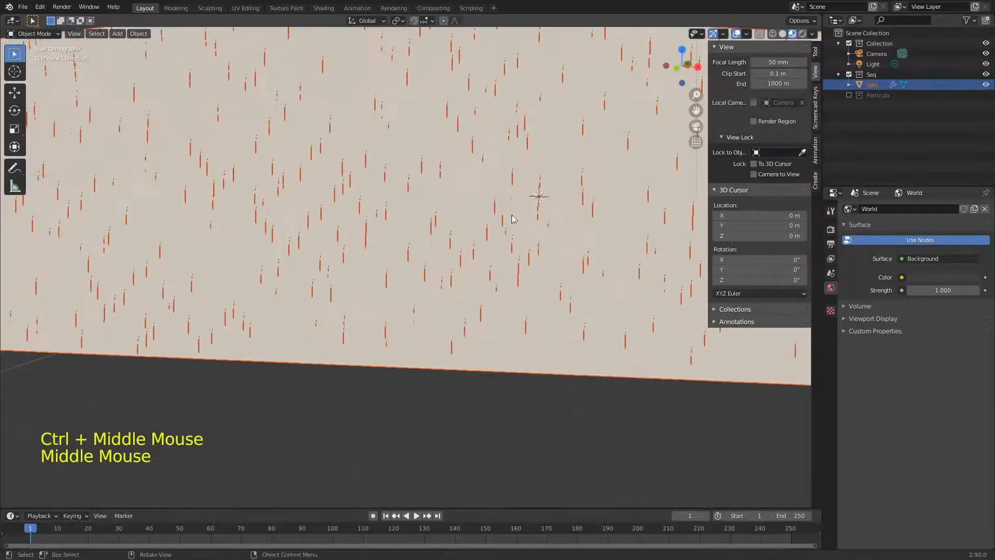
pyautogui.hotkey('ctrl', 's')
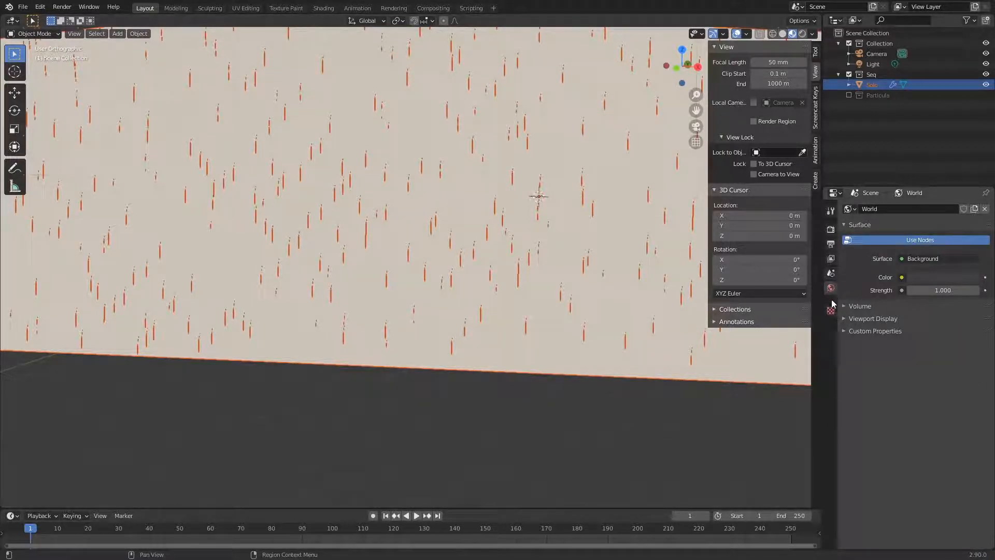
# - Set the child particles of the Solo terrain's Grama hair to Interpolated, save the file, and switch to the camera view
pyautogui.click(660, 214)
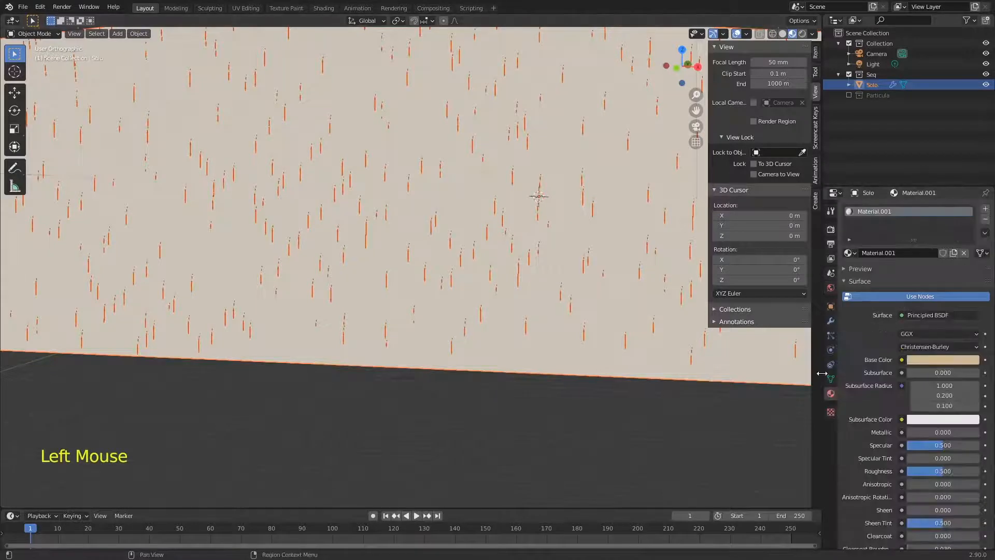
pyautogui.click(831, 336)
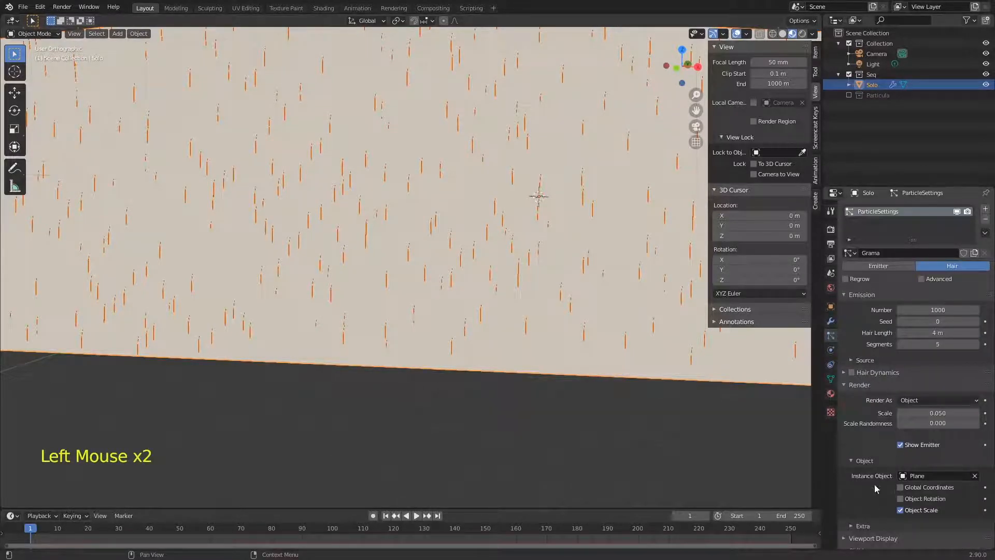
pyautogui.moveTo(874, 488); pyautogui.dragTo(904, 157, button='middle')
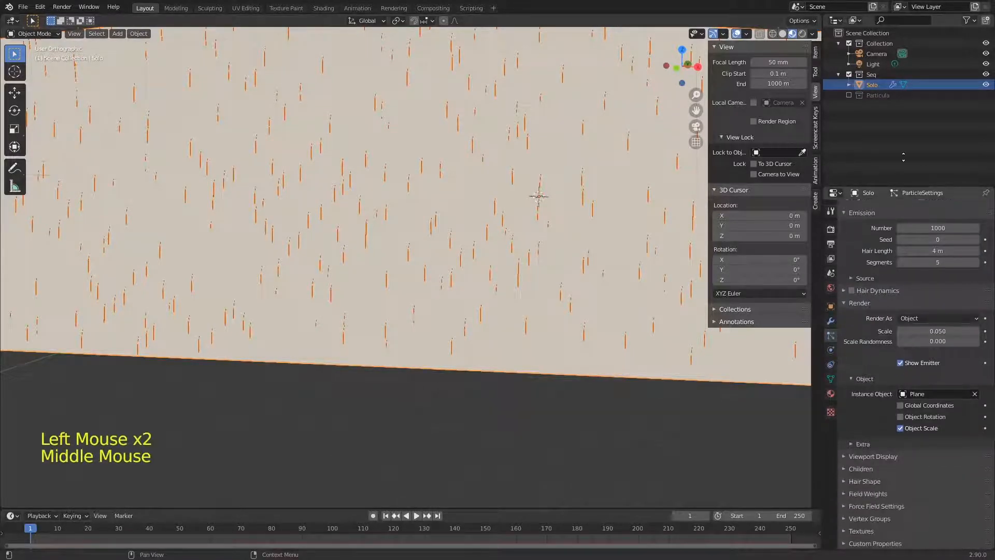
pyautogui.click(843, 469)
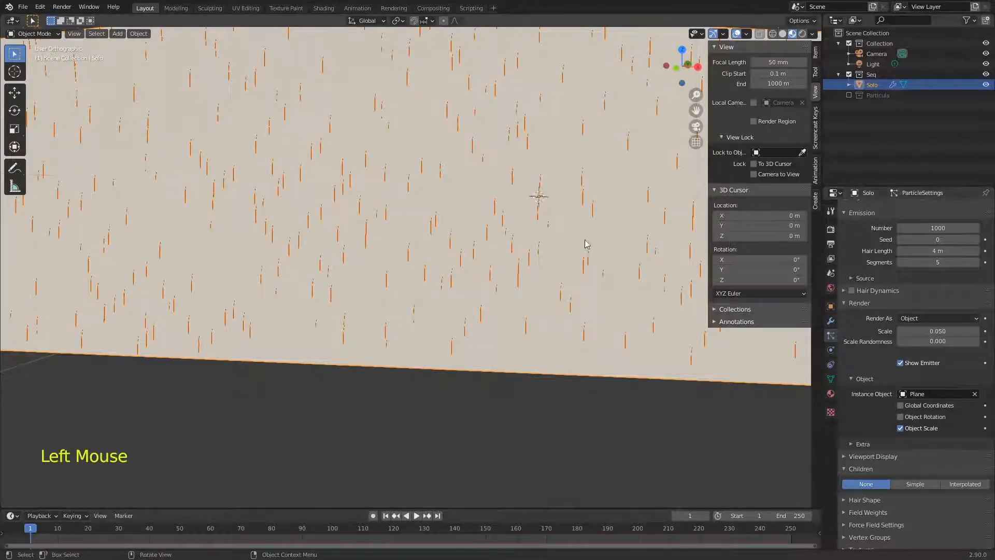
pyautogui.click(915, 484)
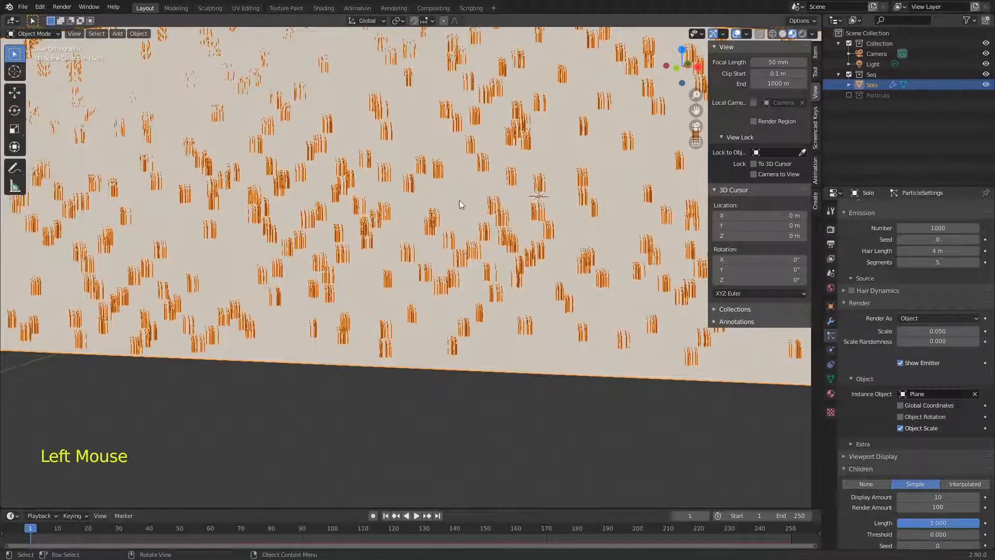
pyautogui.click(965, 483)
pyautogui.moveTo(457, 294); pyautogui.dragTo(515, 282, button='middle')
pyautogui.hotkey('ctrl', 's')
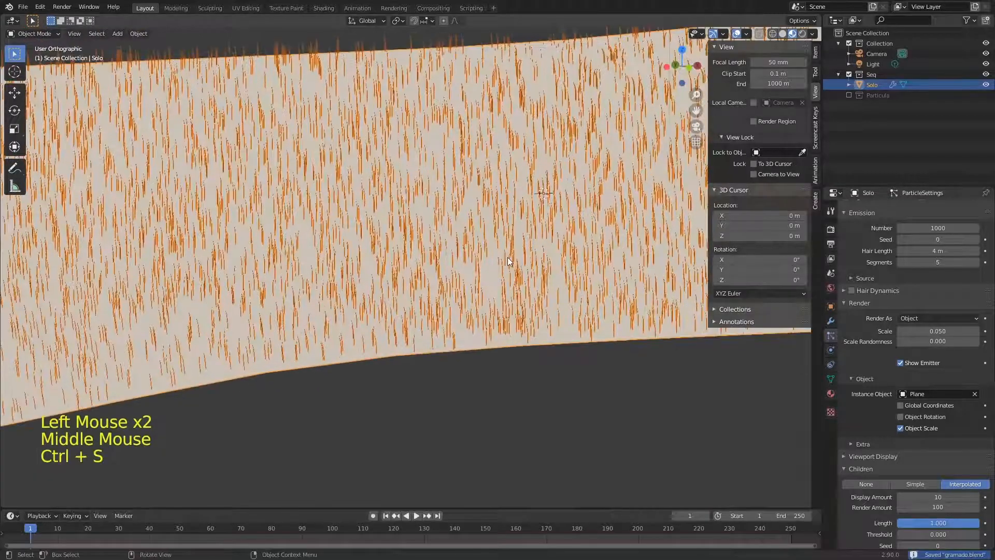
pyautogui.press('KP_0')
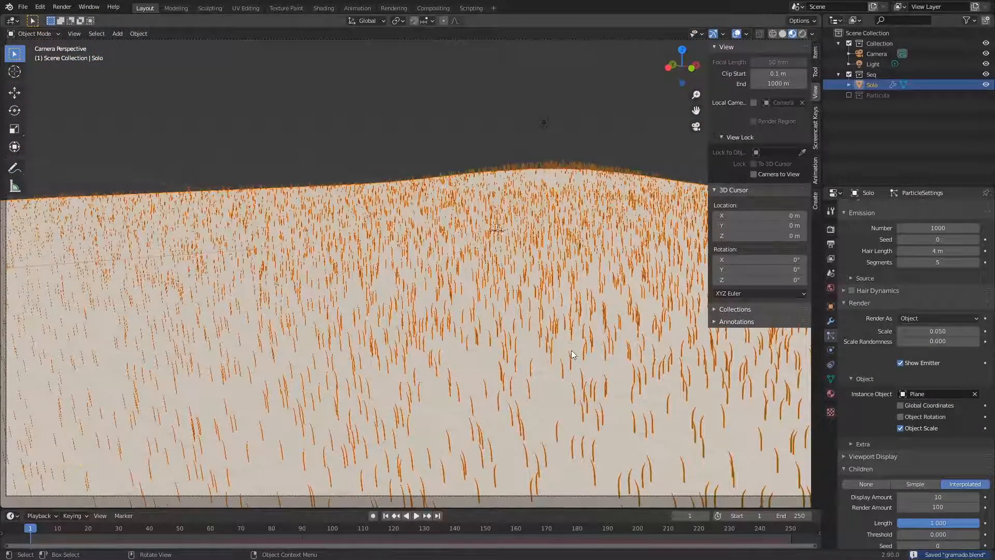
pyautogui.moveTo(862, 433); pyautogui.dragTo(861, 392, button='middle')
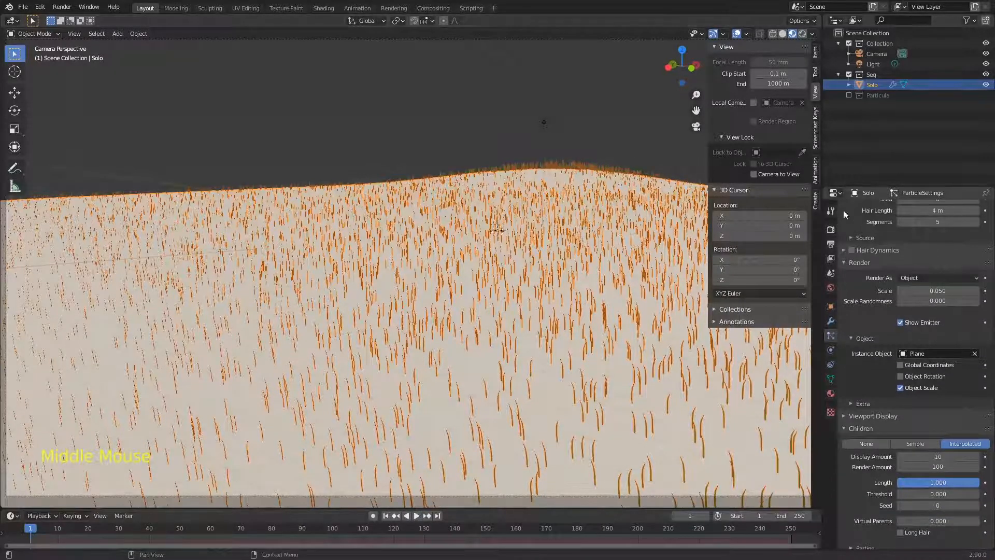
# - Set the output resolution percentage to 50%, save the file, and render a test image from the camera
pyautogui.click(831, 229)
pyautogui.click(831, 243)
pyautogui.doubleClick(945, 242)
pyautogui.click(945, 242)
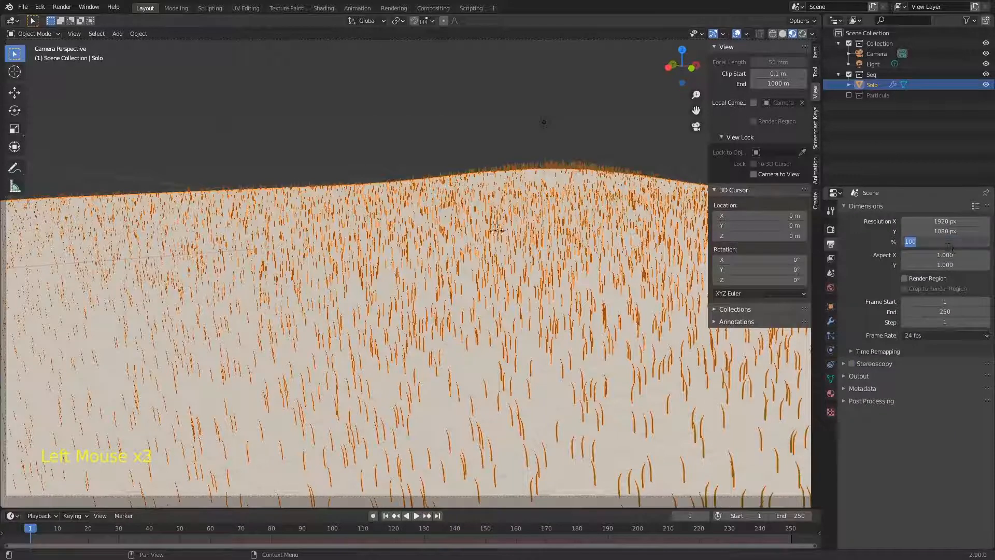
pyautogui.write('50')
pyautogui.press('Return')
pyautogui.hotkey('ctrl', 's')
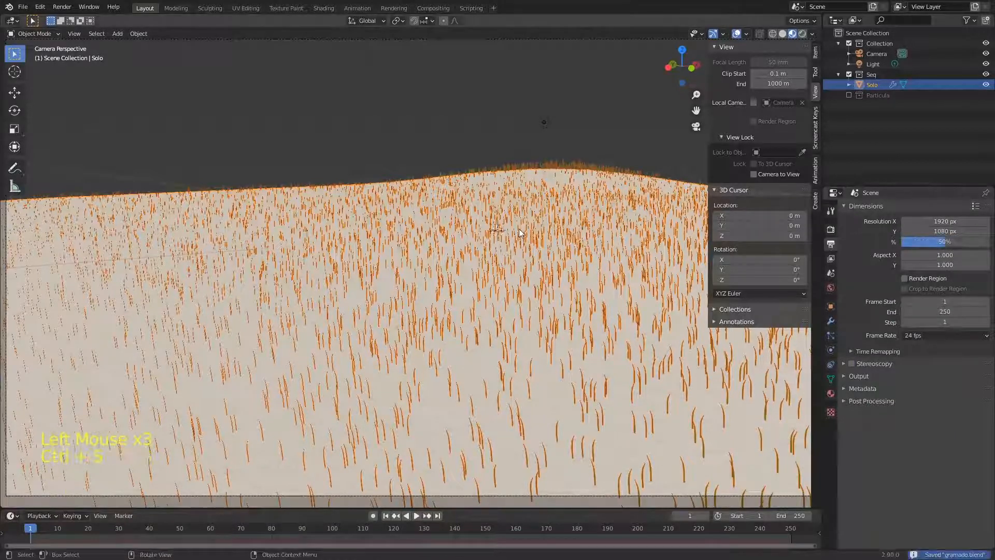
pyautogui.press('F12')
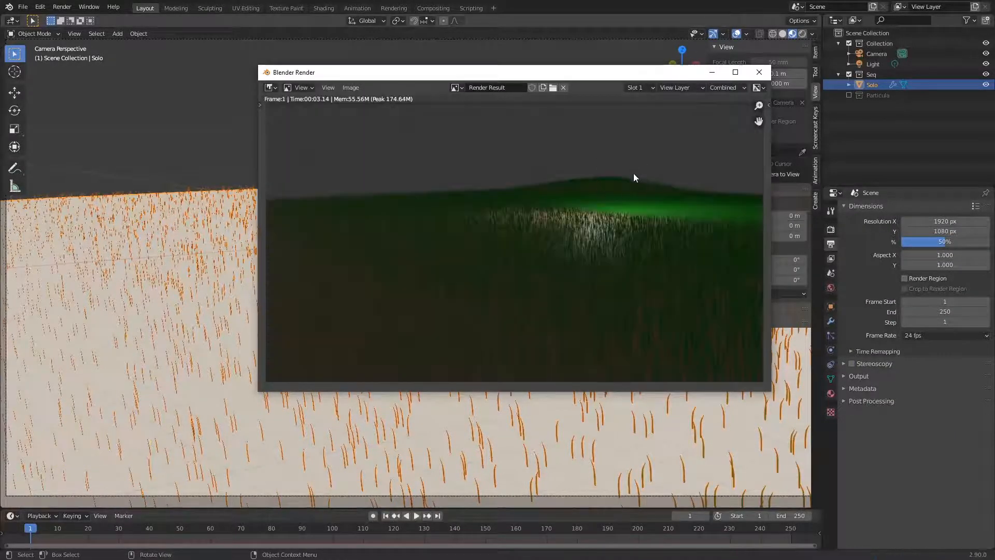
pyautogui.click(759, 72)
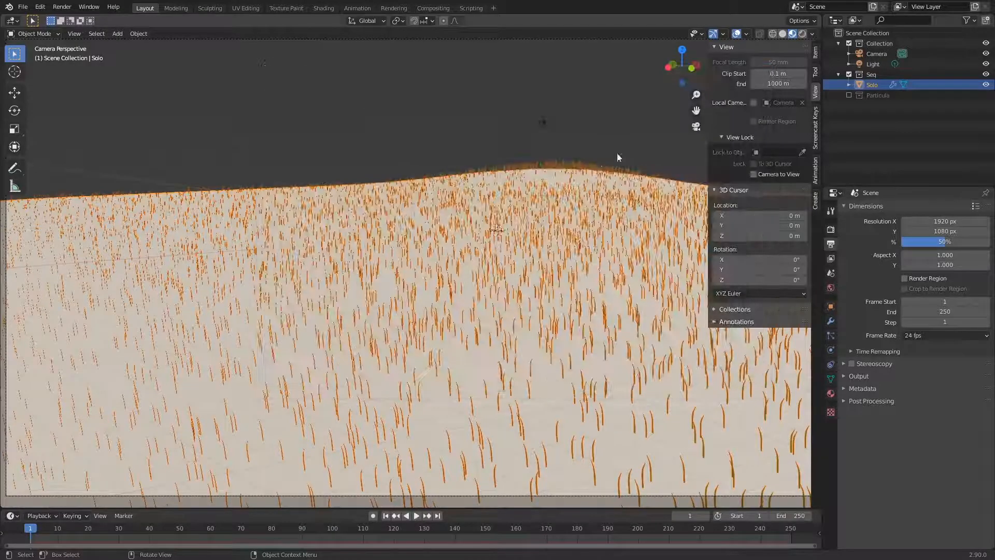
# - Change the Light to a Sun with strength 5 and display the viewport in rendered shading
pyautogui.click(550, 123)
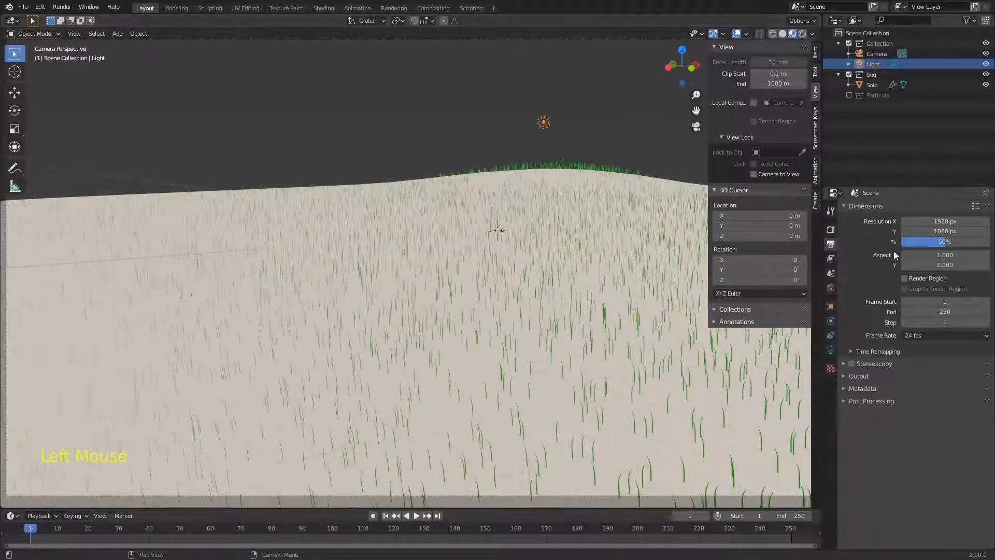
pyautogui.click(830, 350)
pyautogui.click(913, 253)
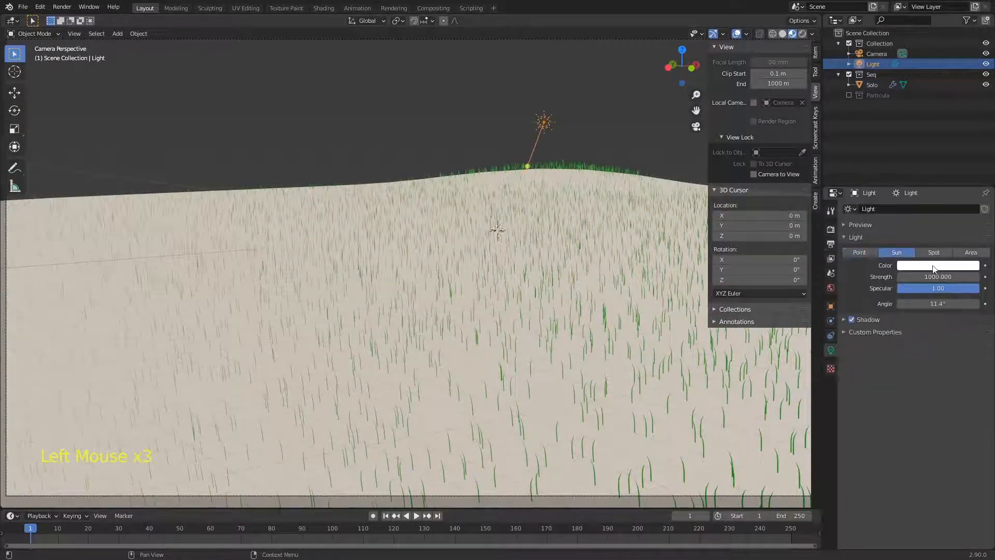
pyautogui.click(938, 277)
pyautogui.click(802, 34)
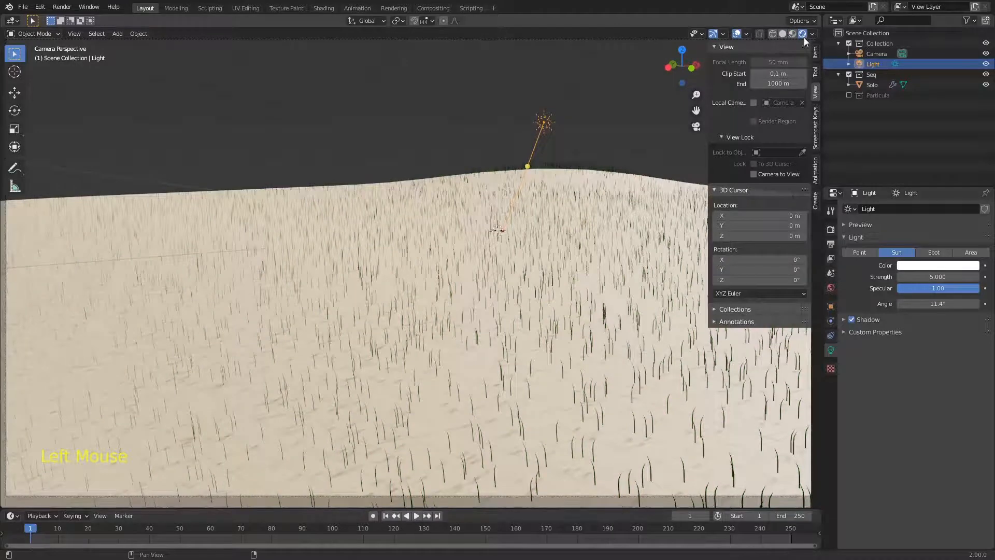
# - Save the file and render a test image of the sunlit terrain, closing the render window
pyautogui.hotkey('ctrl', 's')
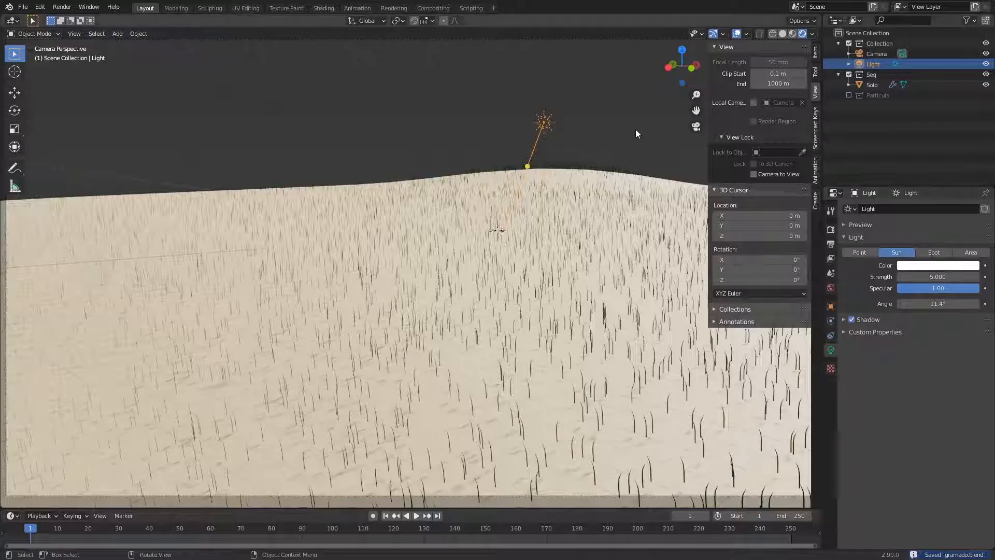
pyautogui.press('F12')
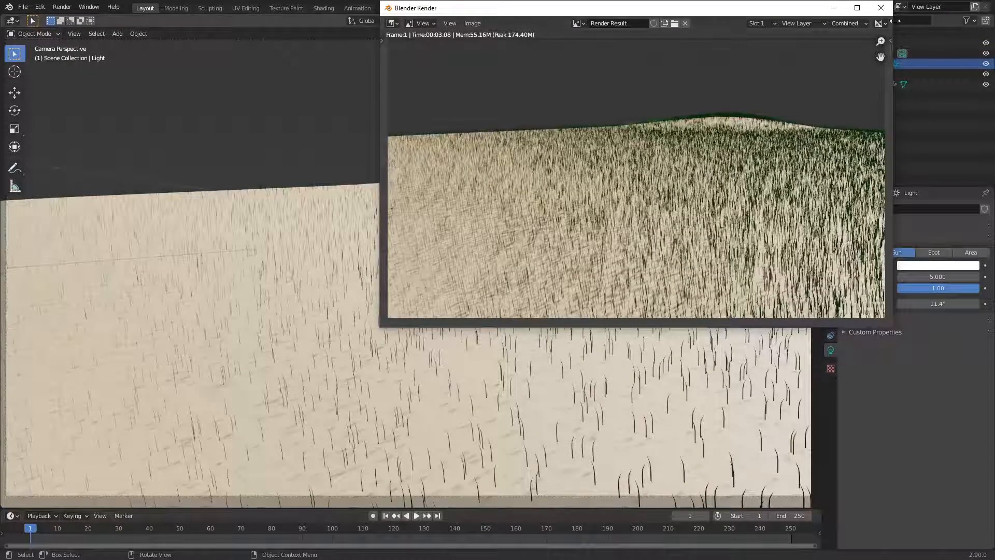
pyautogui.click(881, 7)
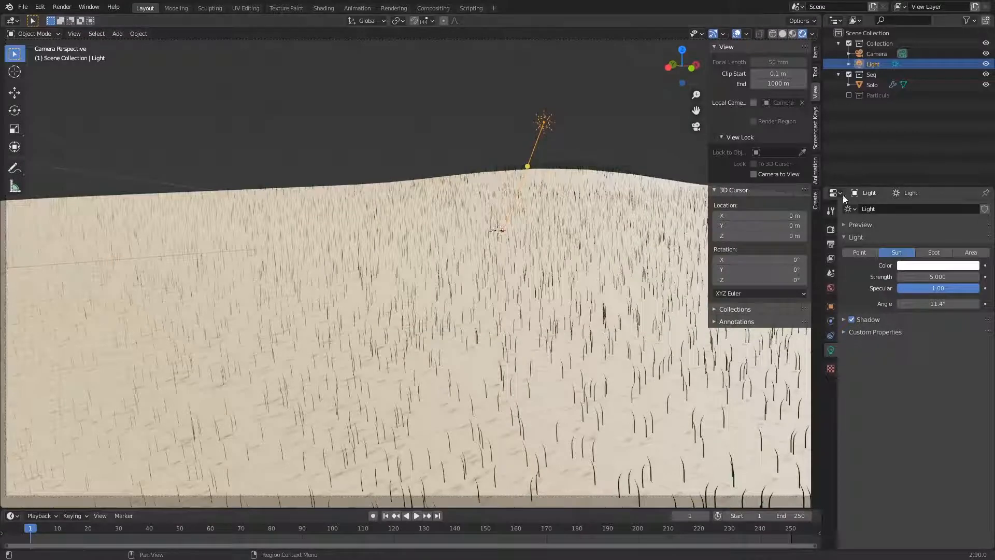
# - Set the Solo terrain's hair particle render scale to about 0.170 and scale randomness to about 0.578
pyautogui.click(604, 266)
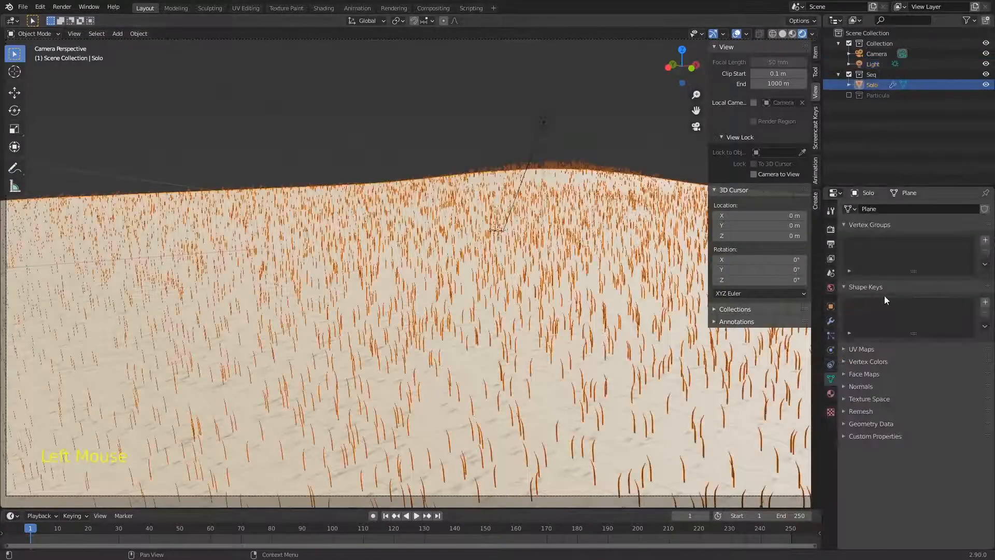
pyautogui.click(831, 336)
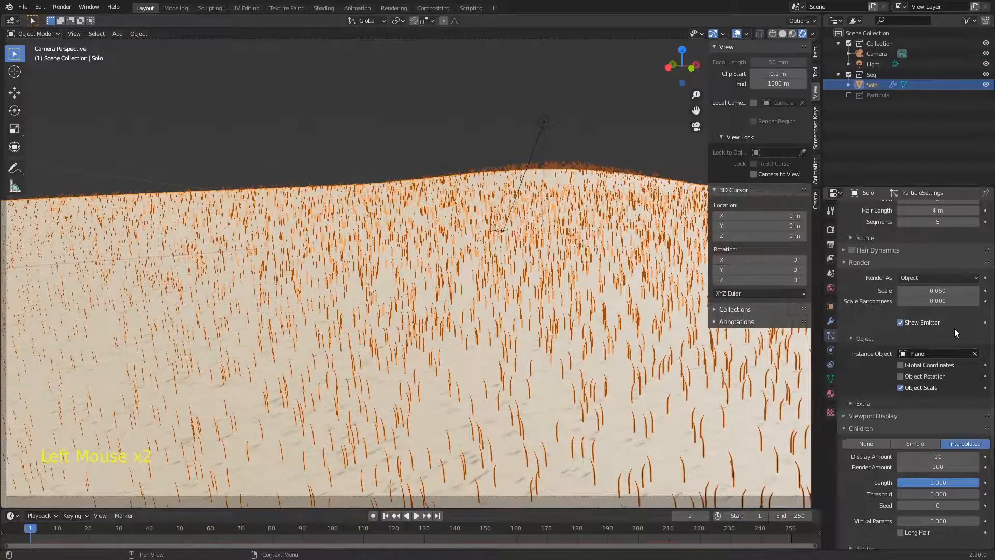
pyautogui.moveTo(934, 291)
pyautogui.mouseDown()
pyautogui.moveTo(945, 294)
pyautogui.moveTo(934, 299)
pyautogui.moveTo(965, 302)
pyautogui.moveTo(923, 306)
pyautogui.mouseUp()
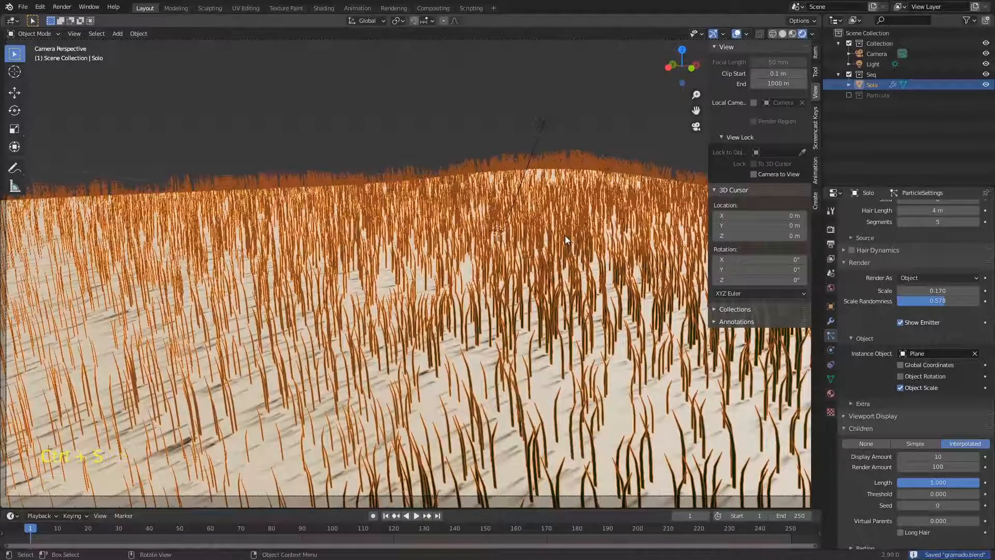
# - Set the display amount of the Solo terrain's child particles to 100 and save the file
pyautogui.moveTo(888, 375); pyautogui.dragTo(876, 257, button='middle')
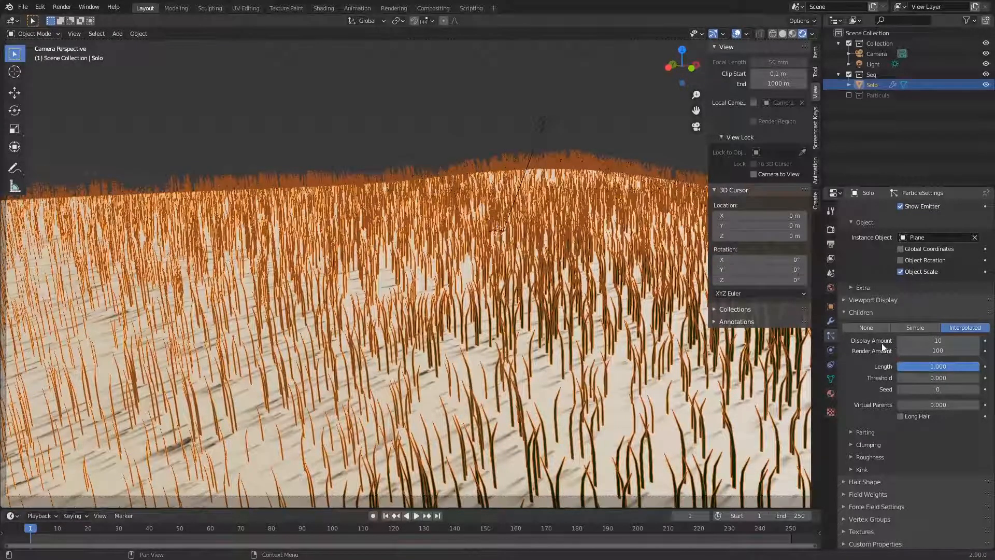
pyautogui.click(932, 341)
pyautogui.write('0')
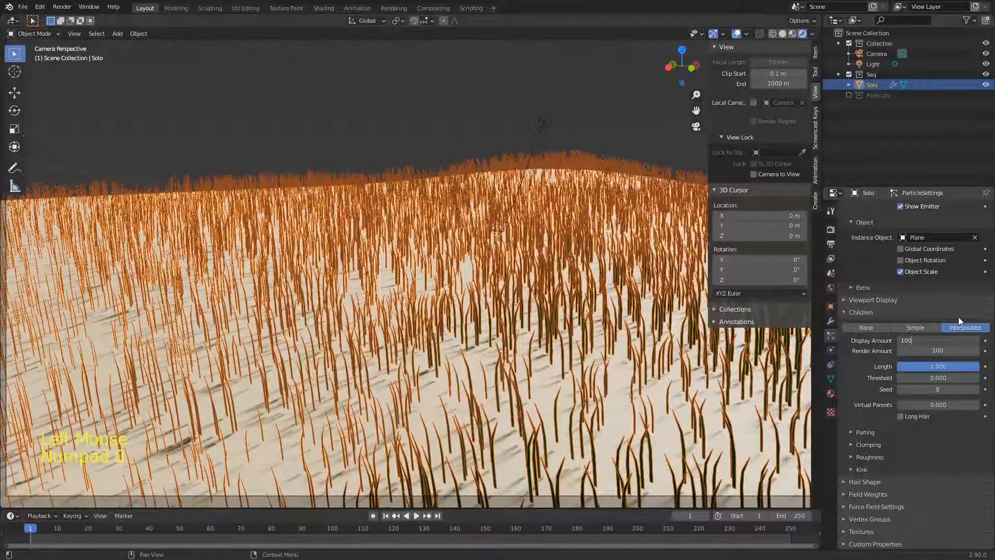
pyautogui.click(567, 319)
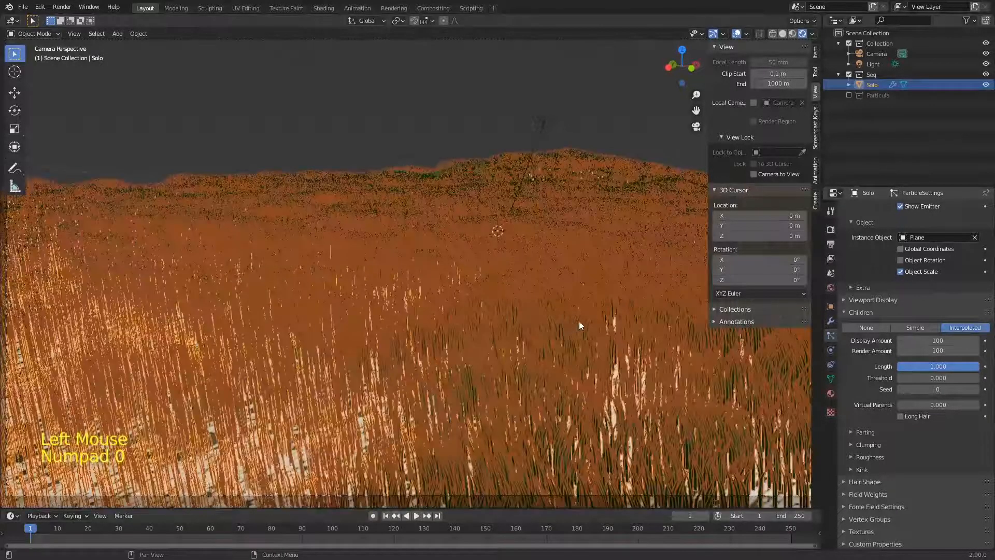
pyautogui.press('ctrl')
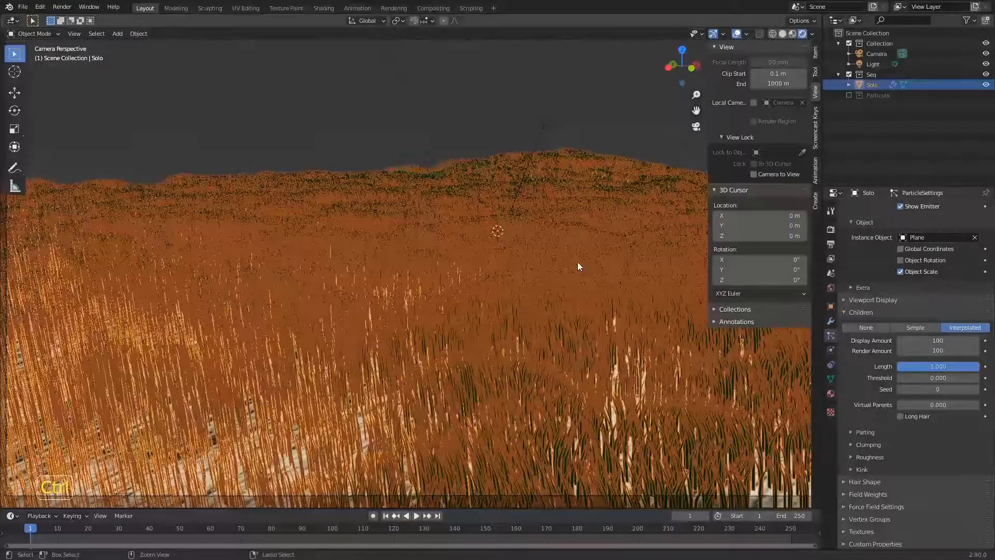
pyautogui.hotkey('ctrl', 's')
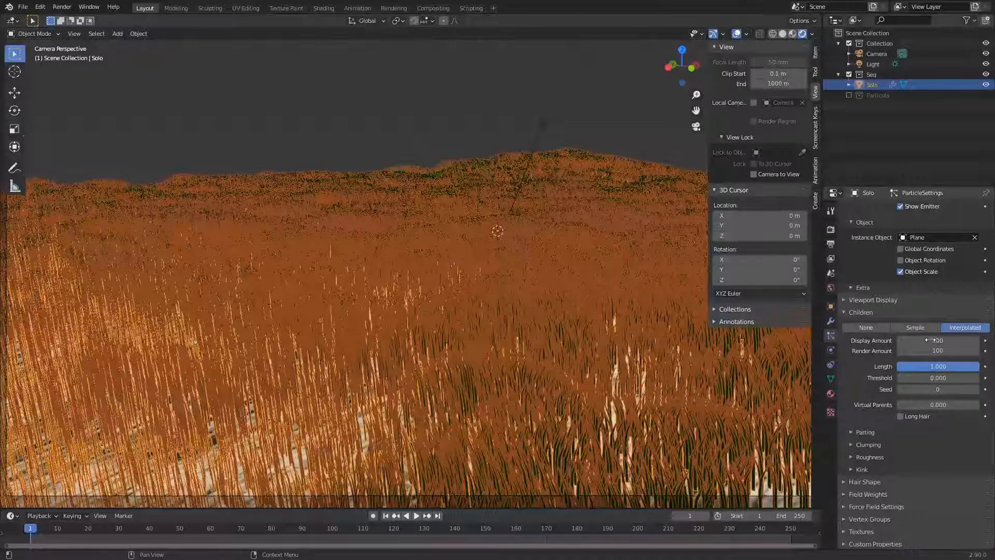
# - Hide the viewport overlays, render a test image of the denser grass, and save the file
pyautogui.click(736, 33)
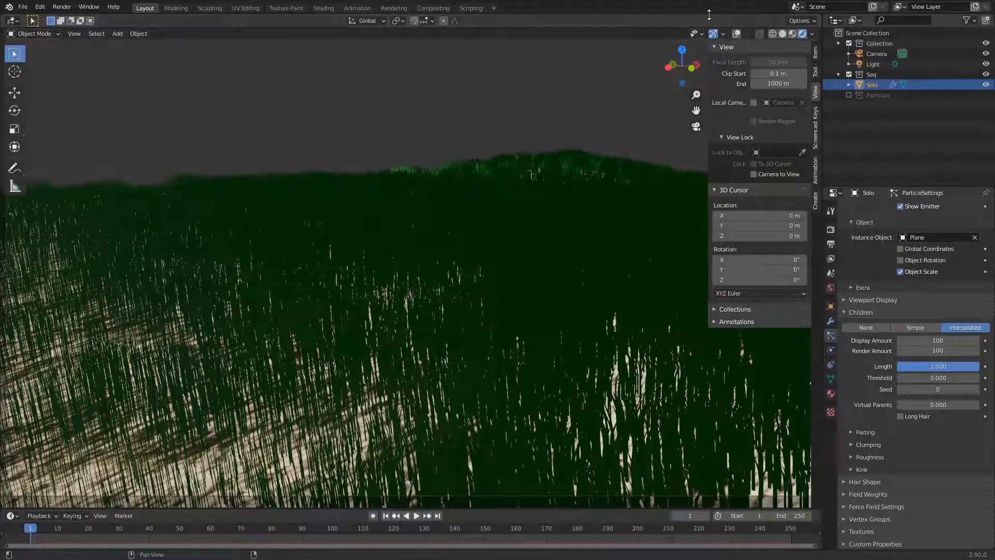
pyautogui.press('F12')
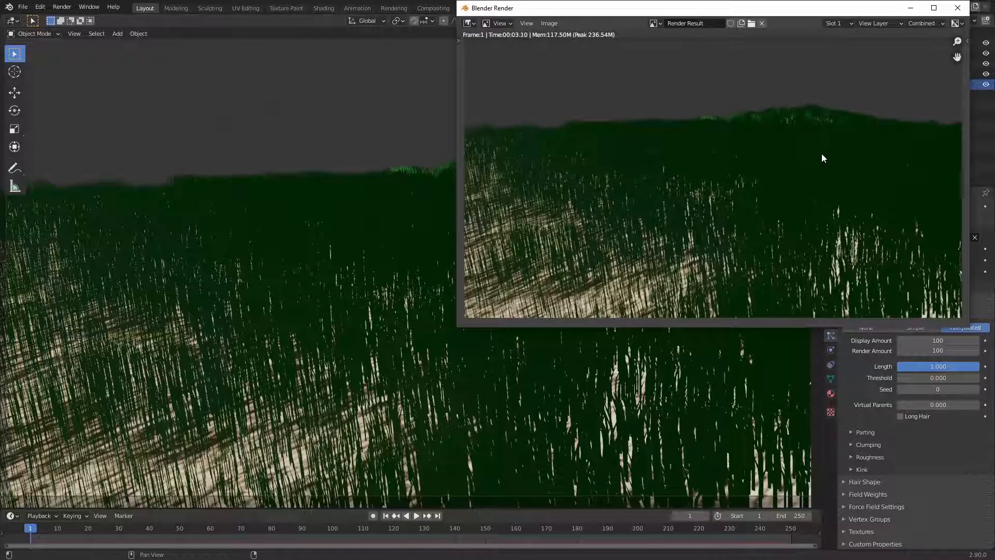
pyautogui.click(957, 8)
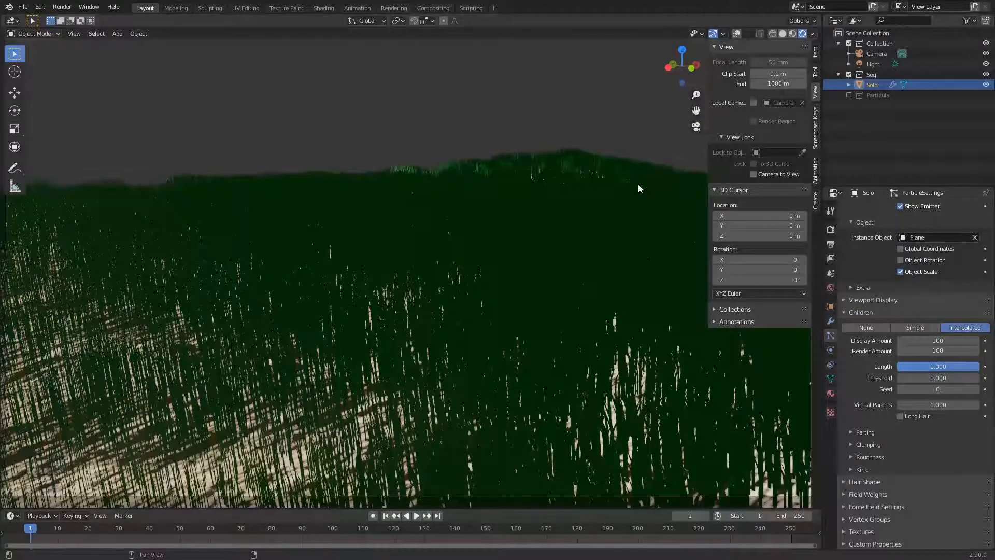
pyautogui.hotkey('ctrl', 's')
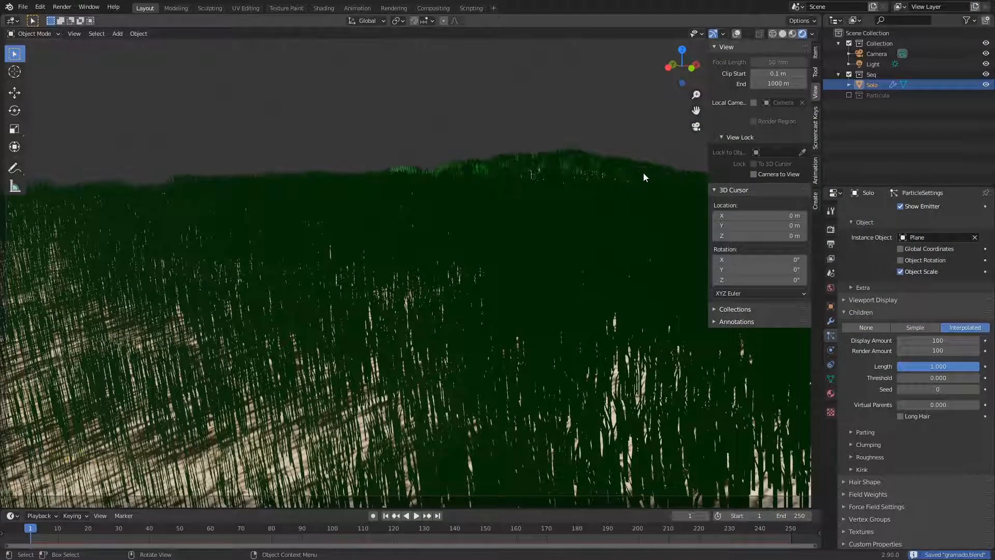
# - Show the overlays outside the camera view, rotate the sun light by about -91.9° to illuminate the grass, and save the file
pyautogui.press('KP_0')
pyautogui.keyDown('ctrl'); pyautogui.moveTo(506, 243); pyautogui.dragTo(560, 404, button='middle'); pyautogui.keyUp('ctrl')
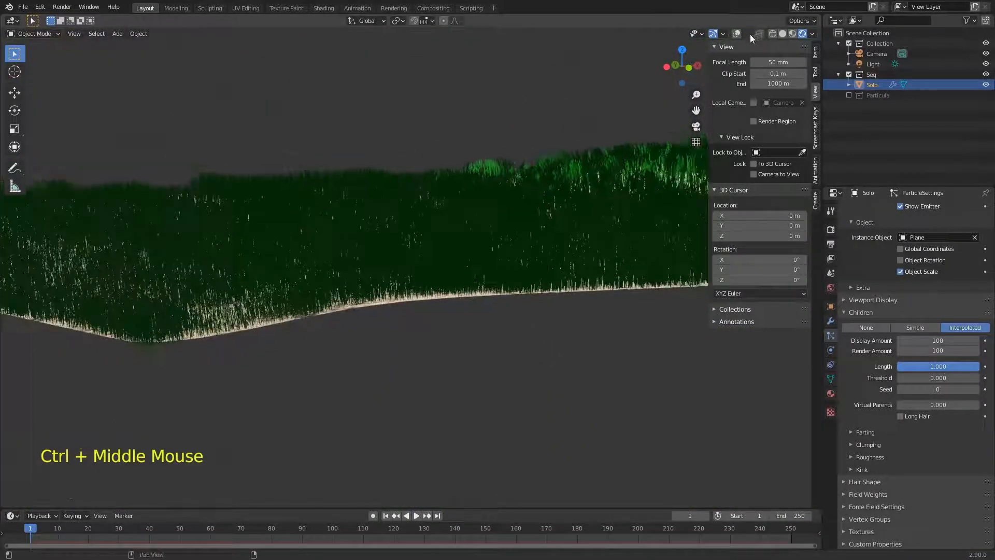
pyautogui.click(736, 33)
pyautogui.click(524, 142)
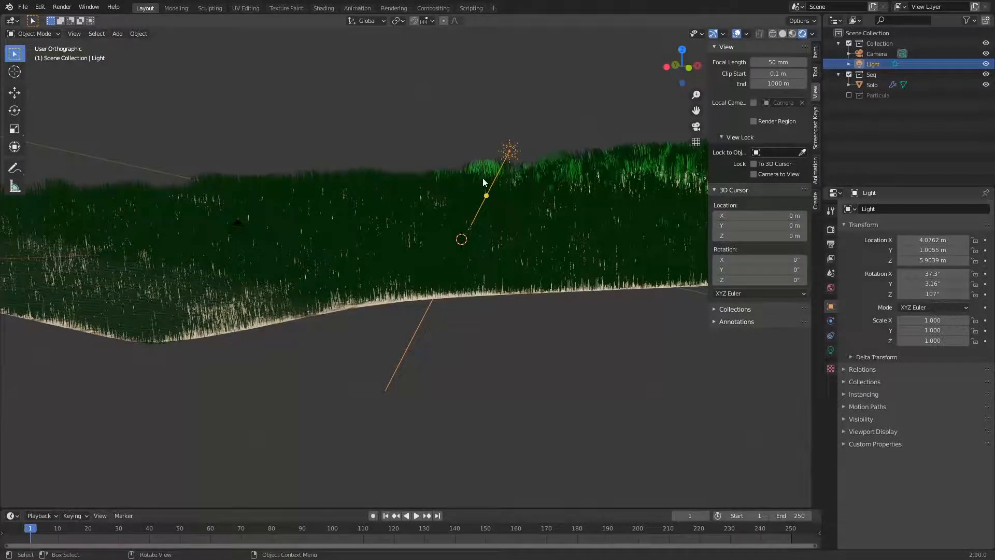
pyautogui.press('r')
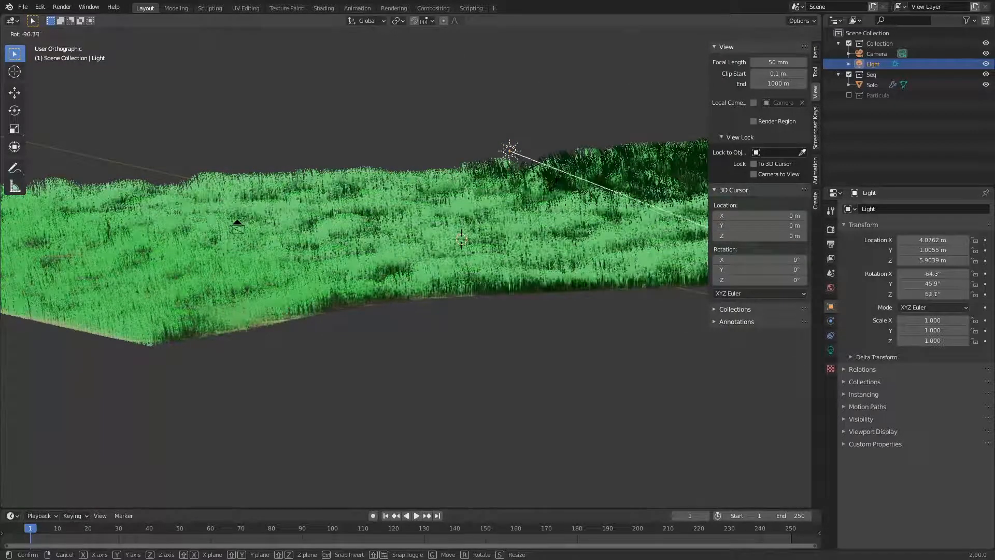
pyautogui.click(580, 96)
pyautogui.keyDown('ctrl'); pyautogui.moveTo(584, 328); pyautogui.dragTo(577, 256, button='middle'); pyautogui.keyUp('ctrl')
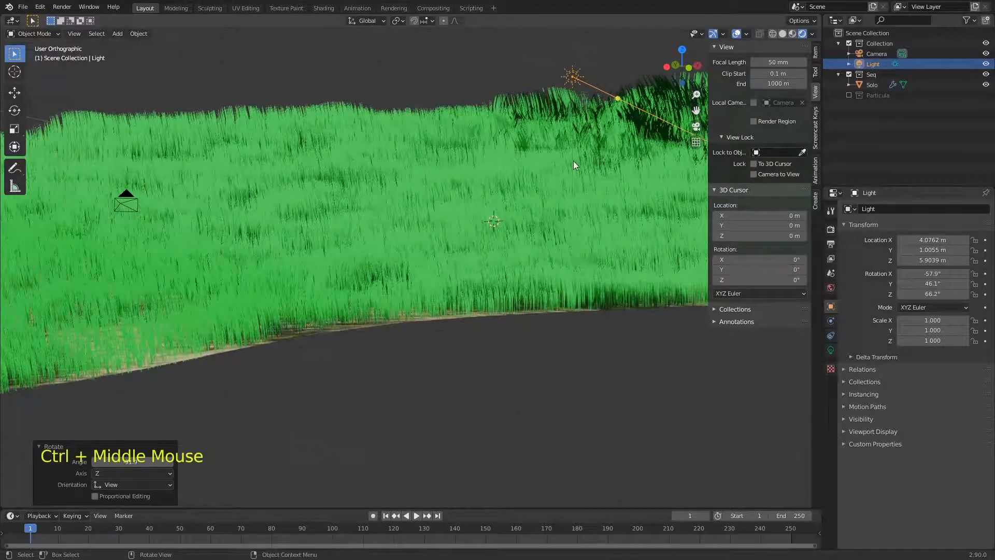
pyautogui.hotkey('ctrl', 's')
# - Return to the camera view, save the file, and render a test image with the rotated sun
pyautogui.moveTo(563, 178)
pyautogui.mouseDown(button='middle')
pyautogui.moveTo(572, 178)
pyautogui.moveTo(568, 160)
pyautogui.mouseUp(button='middle')
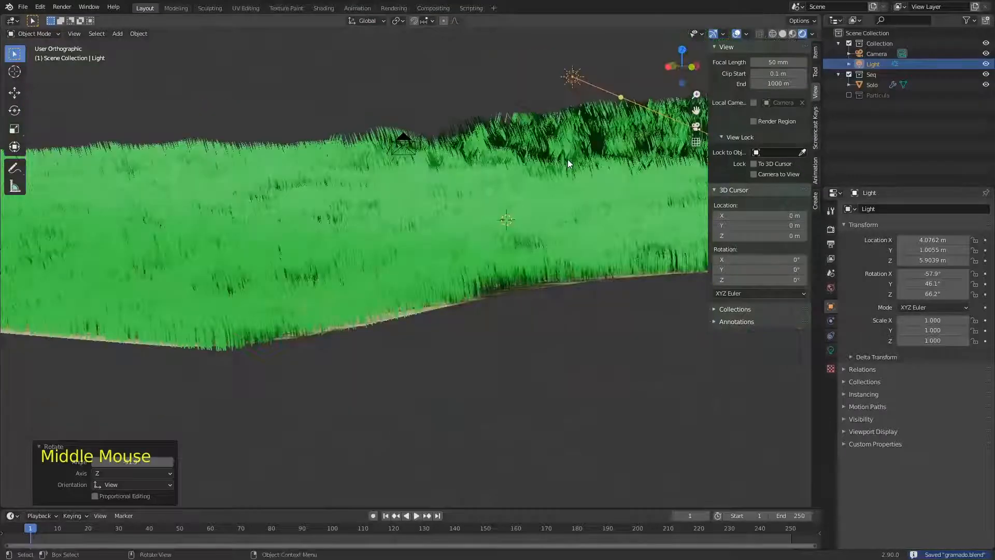
pyautogui.press('KP_0')
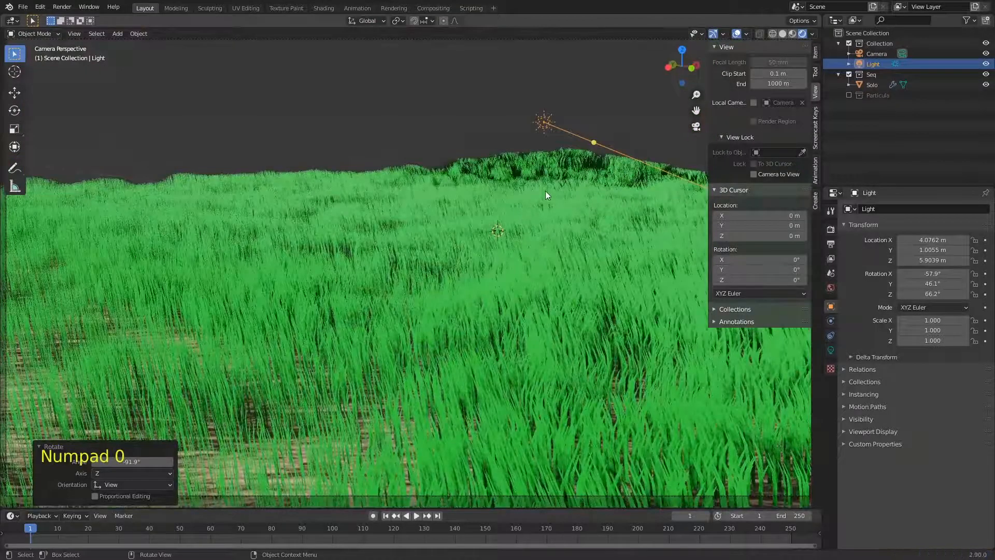
pyautogui.hotkey('ctrl', 's')
pyautogui.press('F12')
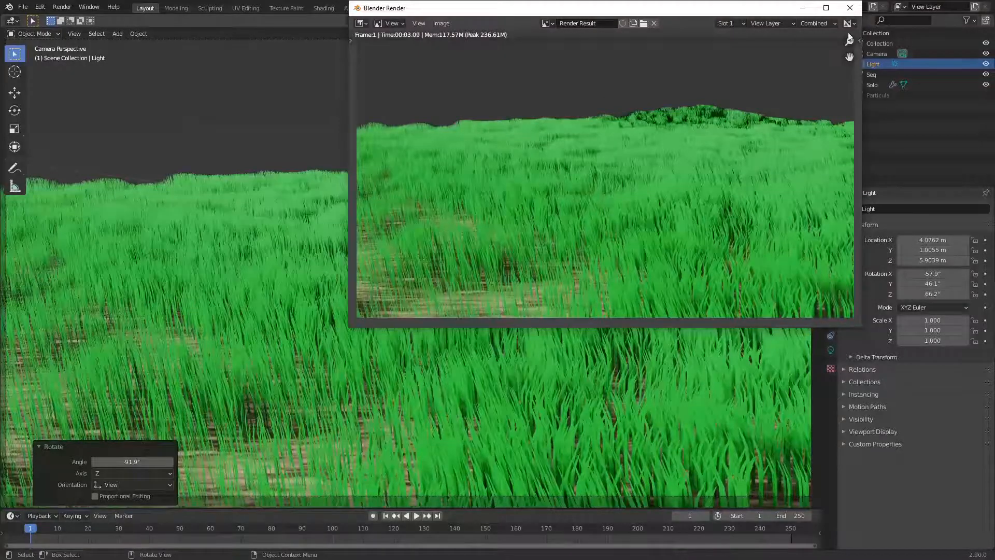
pyautogui.click(850, 8)
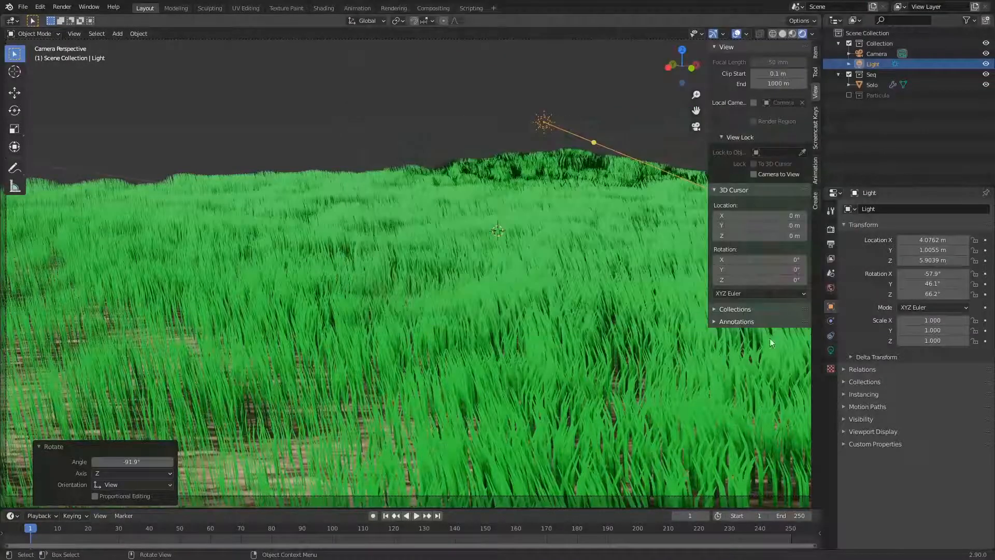
# - Darken the base color of the Solo terrain's Material.001 from beige to brown
pyautogui.click(831, 334)
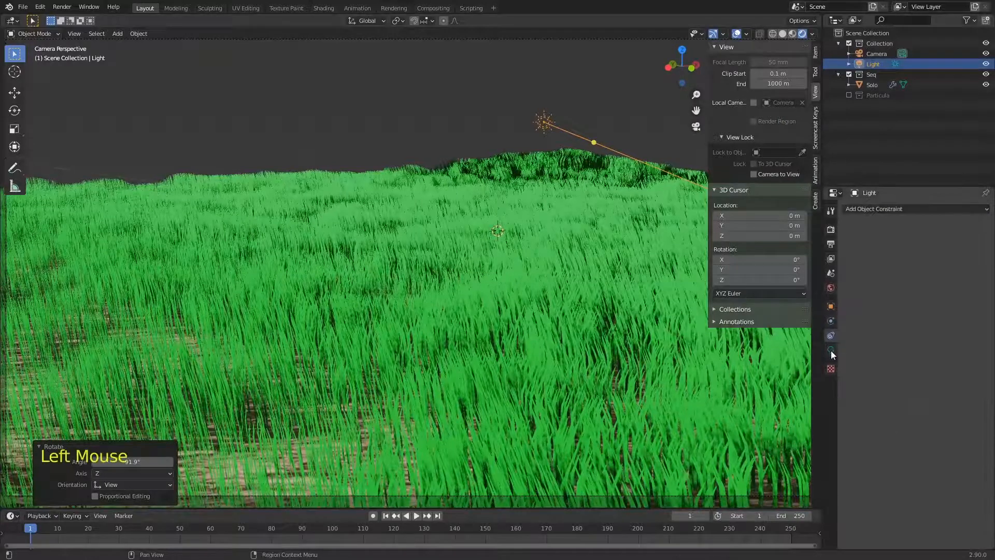
pyautogui.click(707, 339)
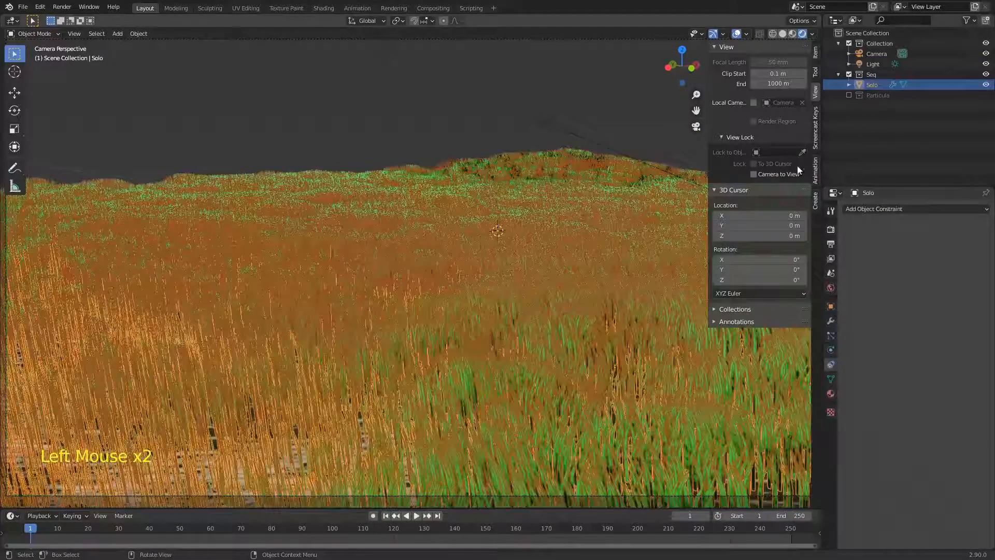
pyautogui.click(831, 393)
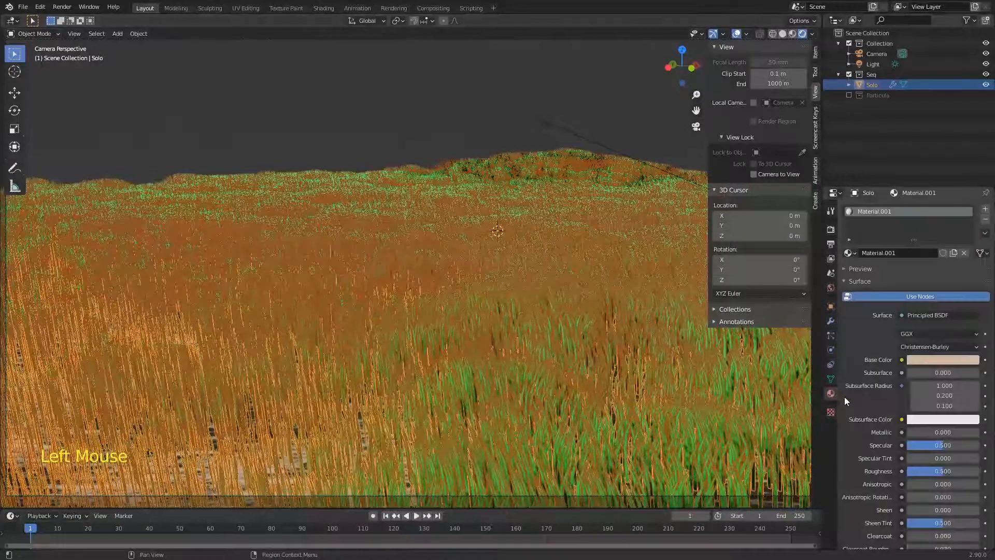
pyautogui.click(918, 358)
pyautogui.click(920, 259)
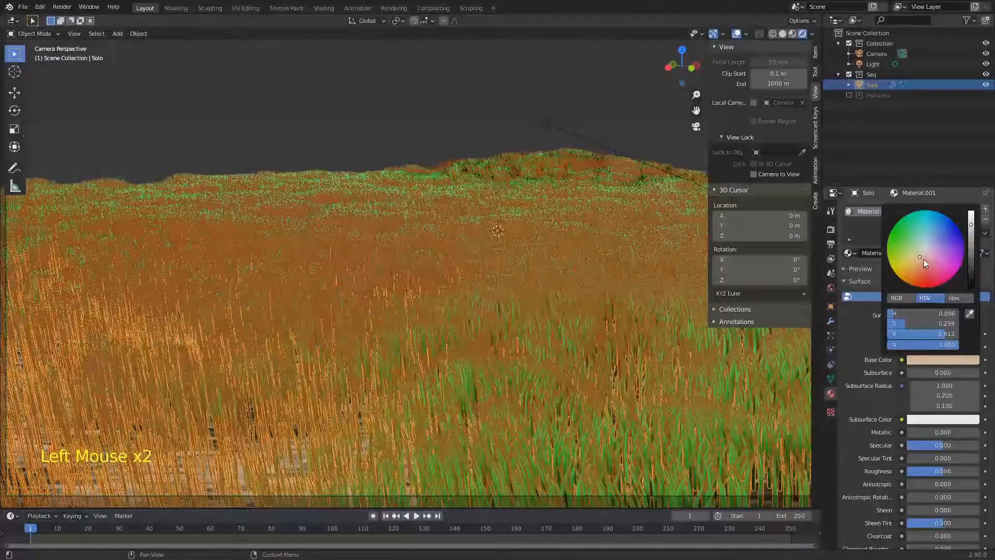
pyautogui.moveTo(971, 224)
pyautogui.mouseDown()
pyautogui.moveTo(973, 254)
pyautogui.moveTo(972, 243)
pyautogui.mouseUp()
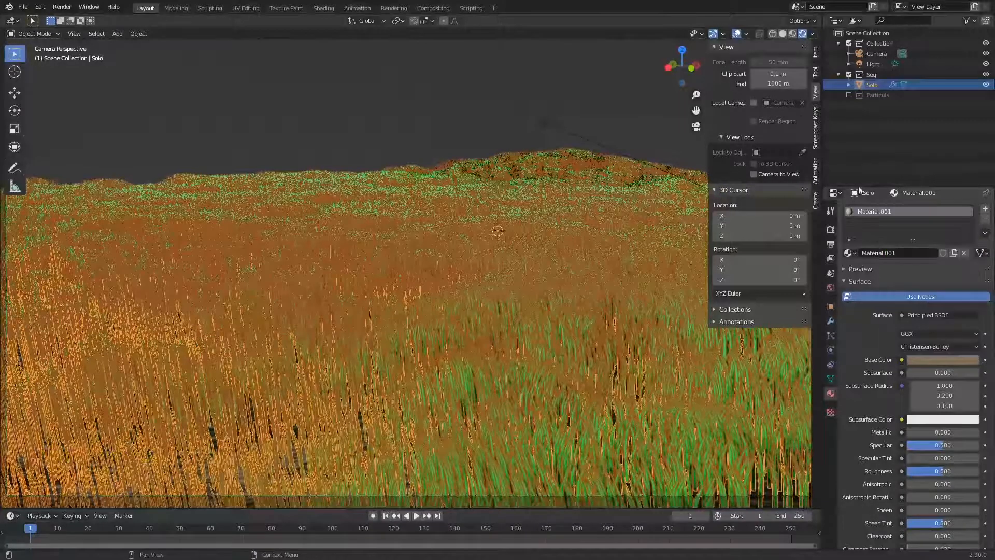
# - Set the children Display Amount of Solo's particle system to 10 and save the file
pyautogui.hotkey('ctrl', 's')
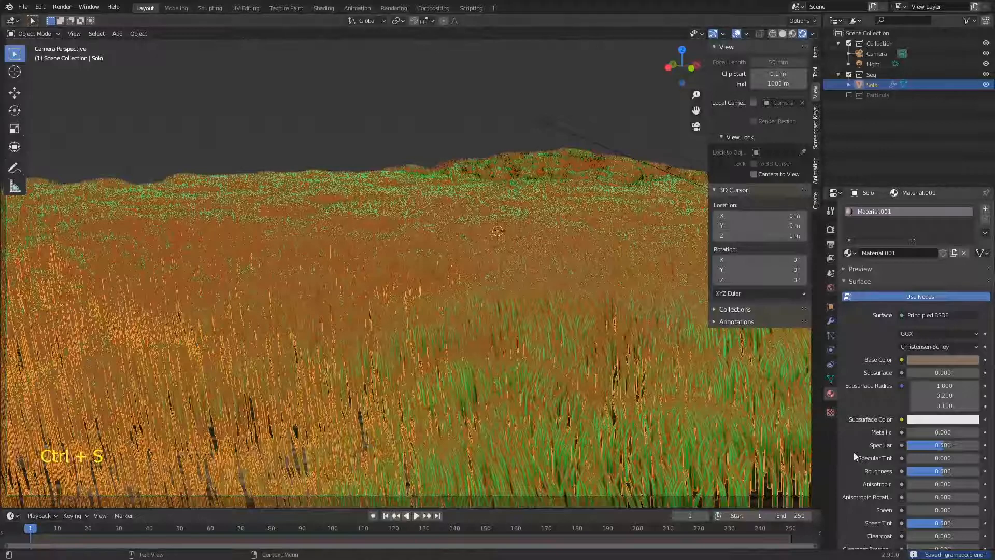
pyautogui.click(831, 336)
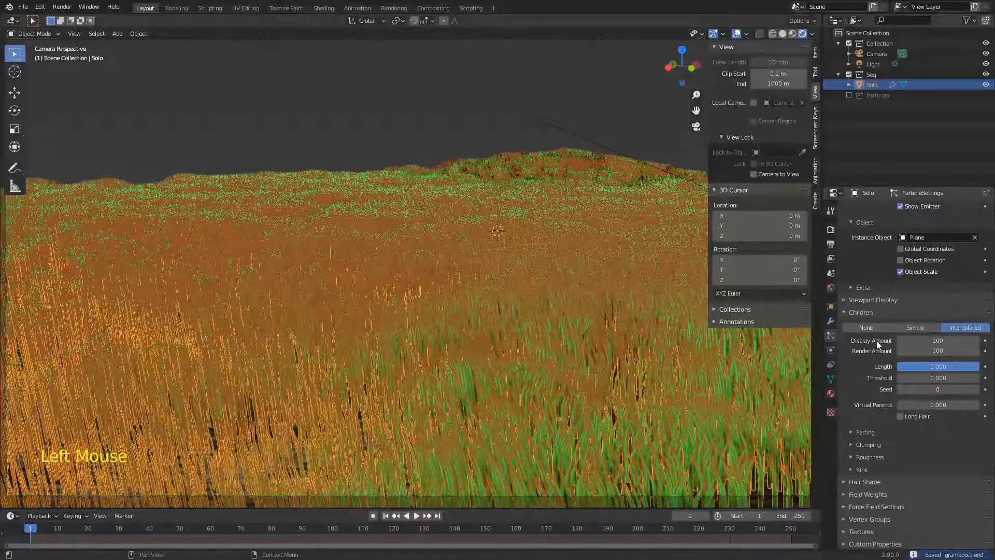
pyautogui.click(941, 342)
pyautogui.write('10')
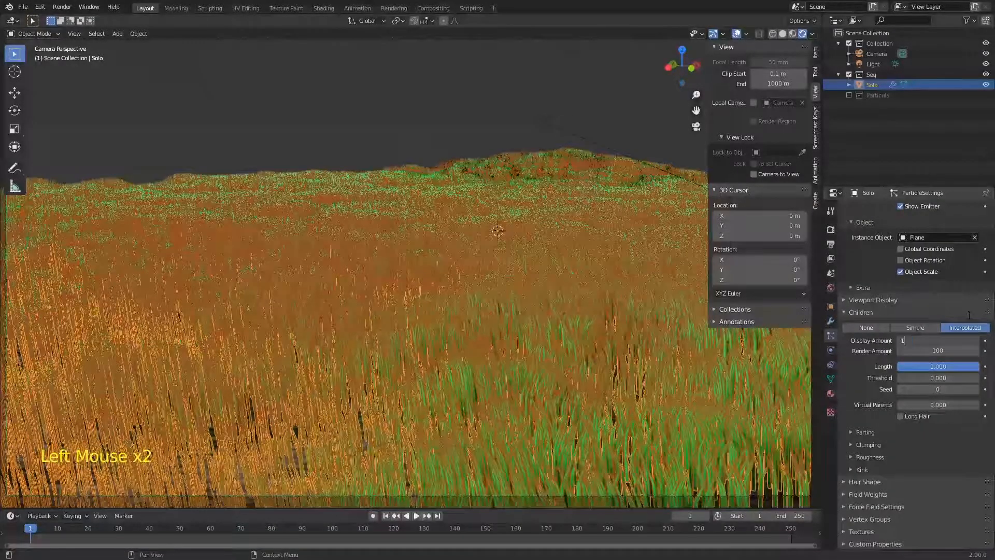
pyautogui.press('Return')
pyautogui.hotkey('ctrl', 's')
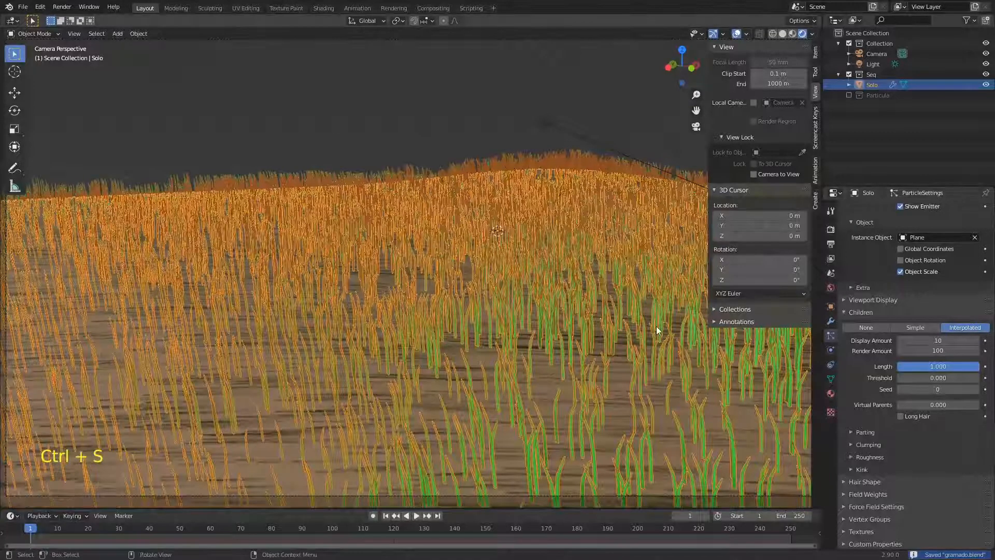
# - Deselect the Solo terrain, render a test image of the grass over the brown soil, and close the render
pyautogui.click(625, 108)
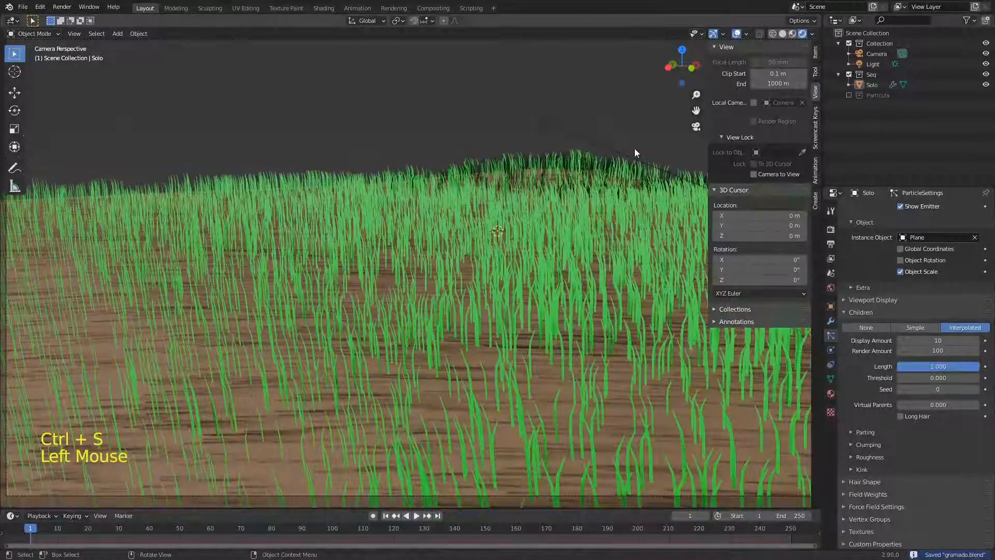
pyautogui.press('F12')
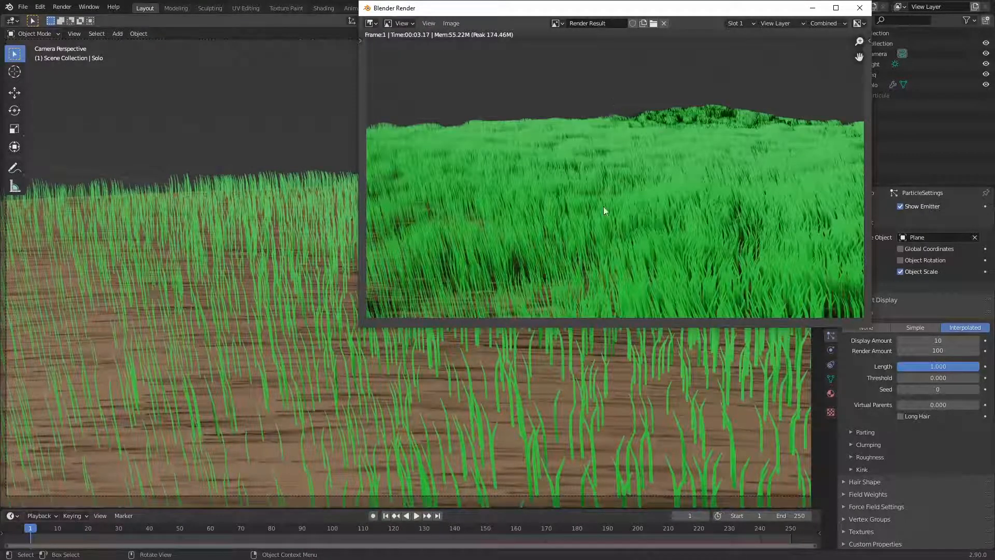
pyautogui.click(860, 8)
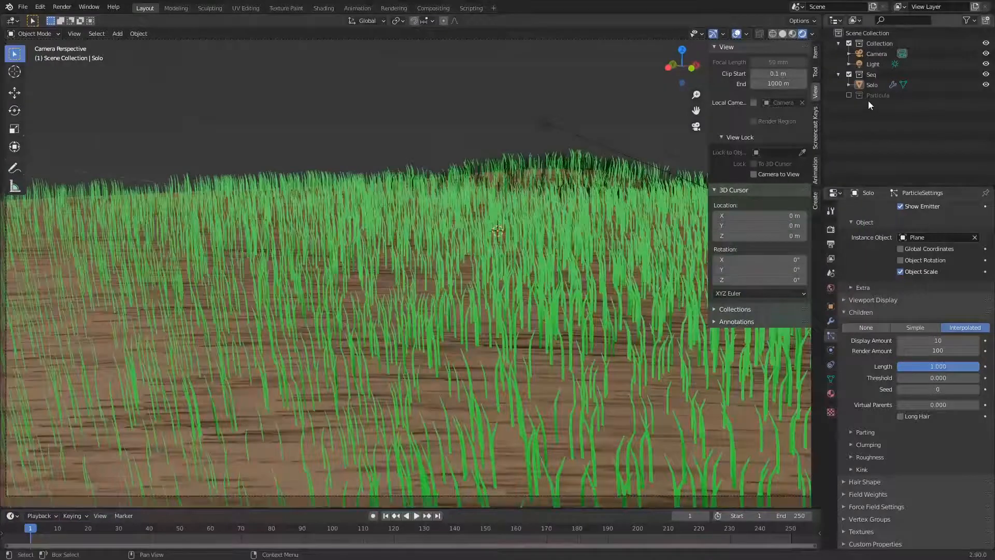
# - Temporarily swap the Seq collection for the Particula collection to inspect its grass blade objects, and restore the terrain
pyautogui.click(849, 95)
pyautogui.click(849, 75)
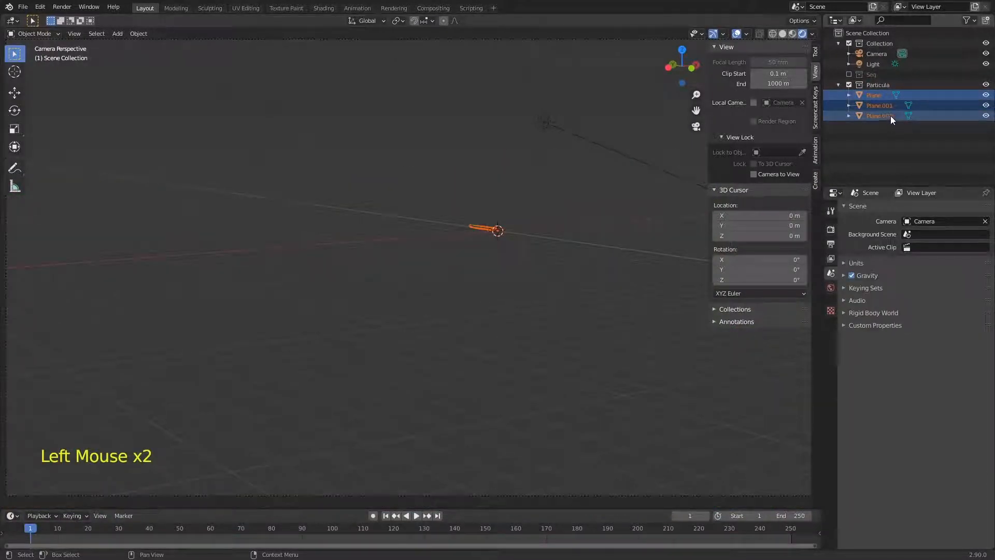
pyautogui.click(849, 85)
pyautogui.click(849, 74)
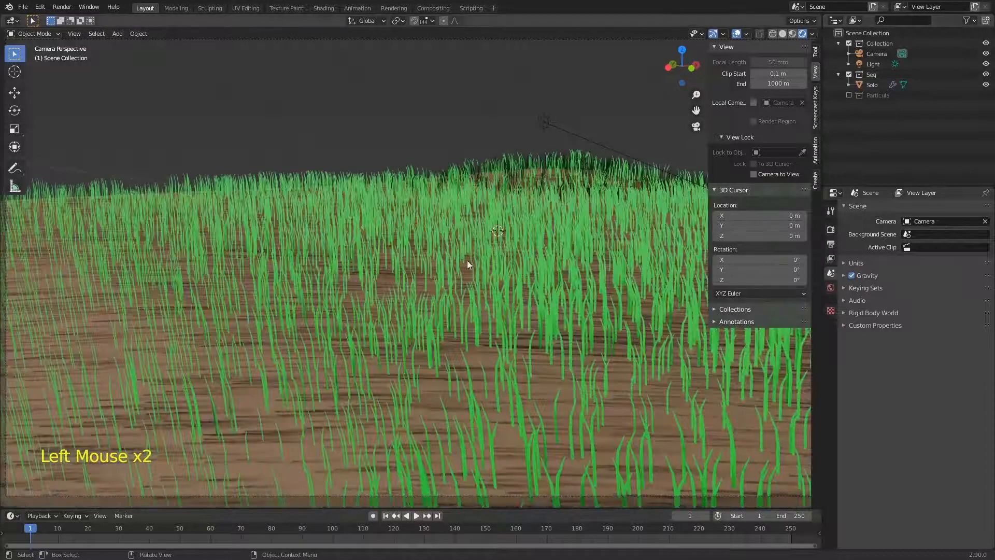
# - Render Solo's hair particles as a collection, use Particula as the instance collection, and save the file
pyautogui.click(668, 372)
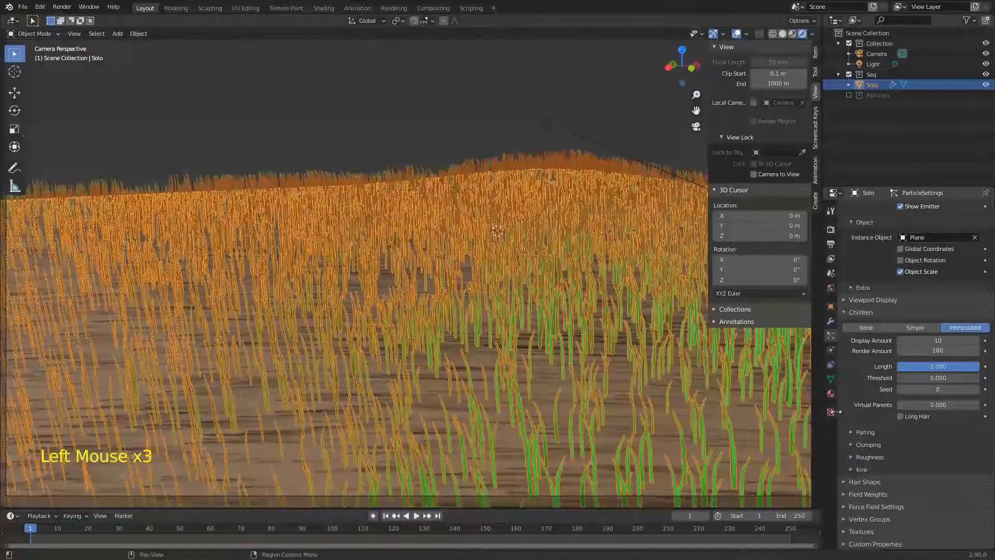
pyautogui.moveTo(855, 292); pyautogui.dragTo(860, 417, button='middle')
pyautogui.click(922, 288)
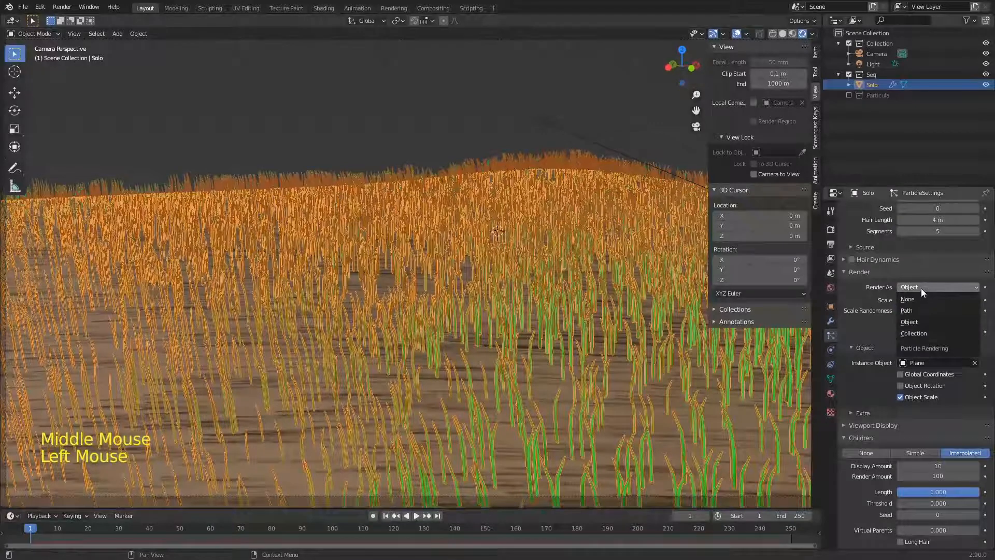
pyautogui.click(914, 333)
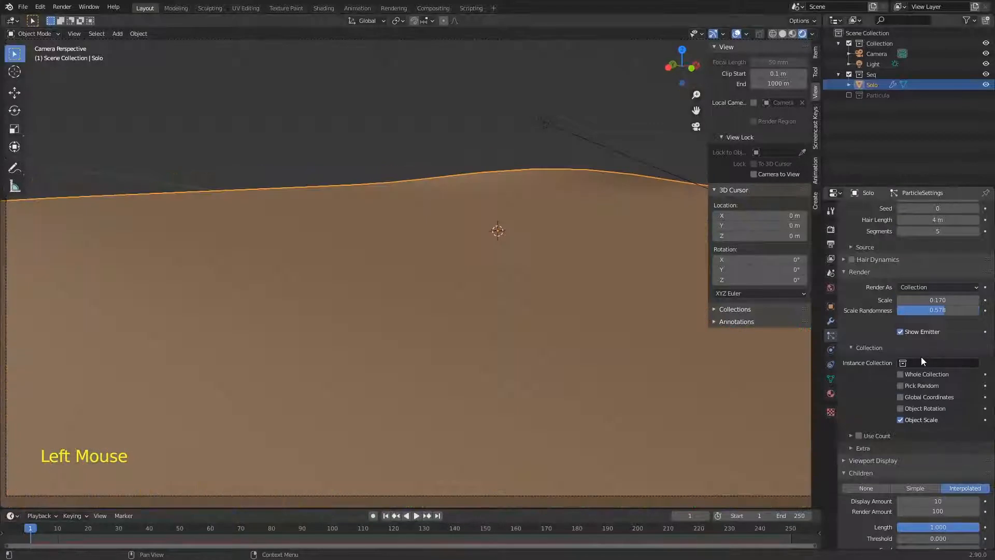
pyautogui.click(915, 363)
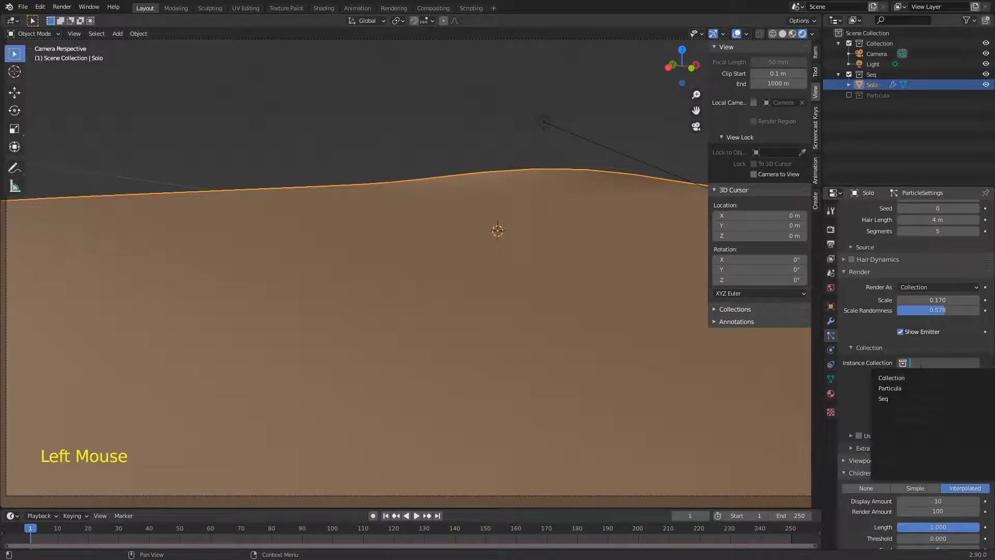
pyautogui.click(915, 388)
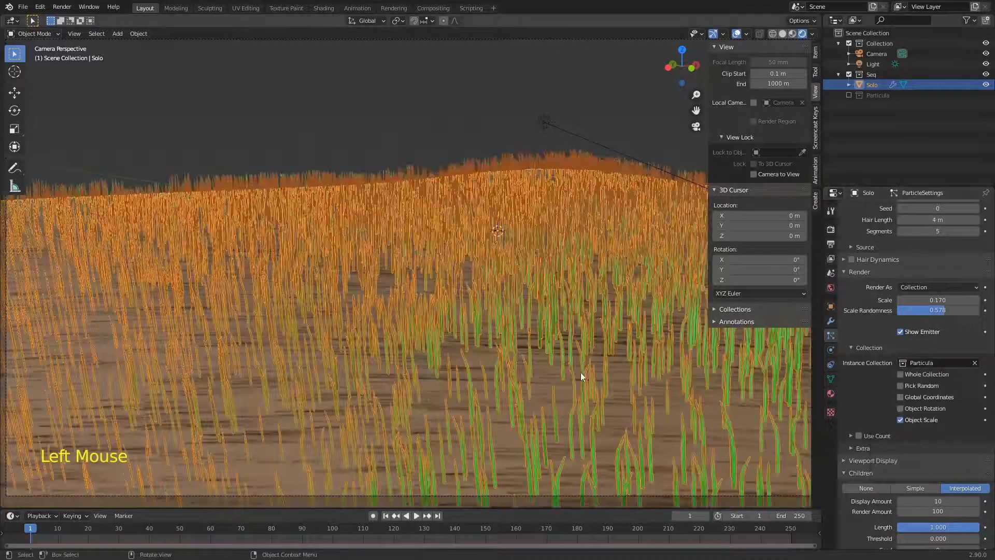
pyautogui.hotkey('ctrl', 's')
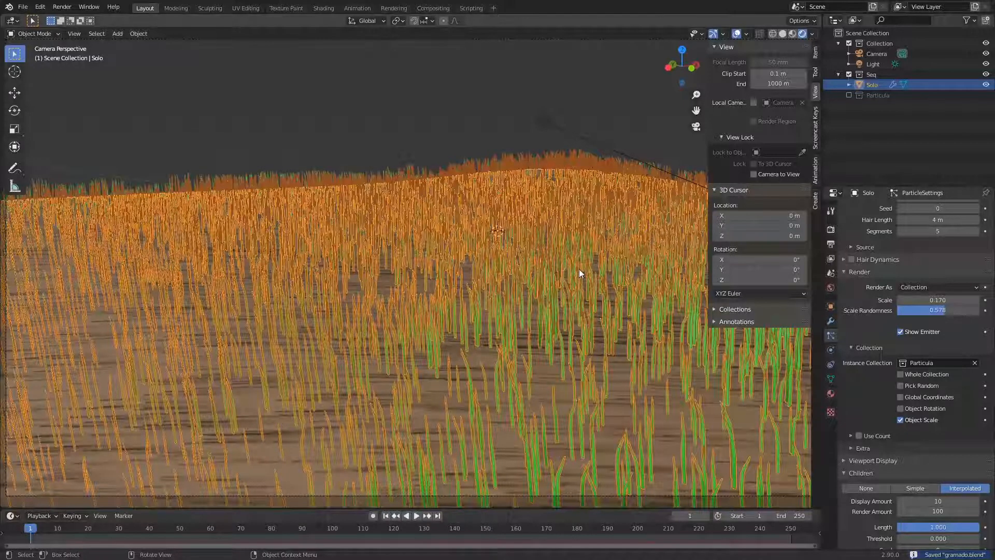
# - Render a test image of the collection-based grass, close it, and save the file
pyautogui.press('F12')
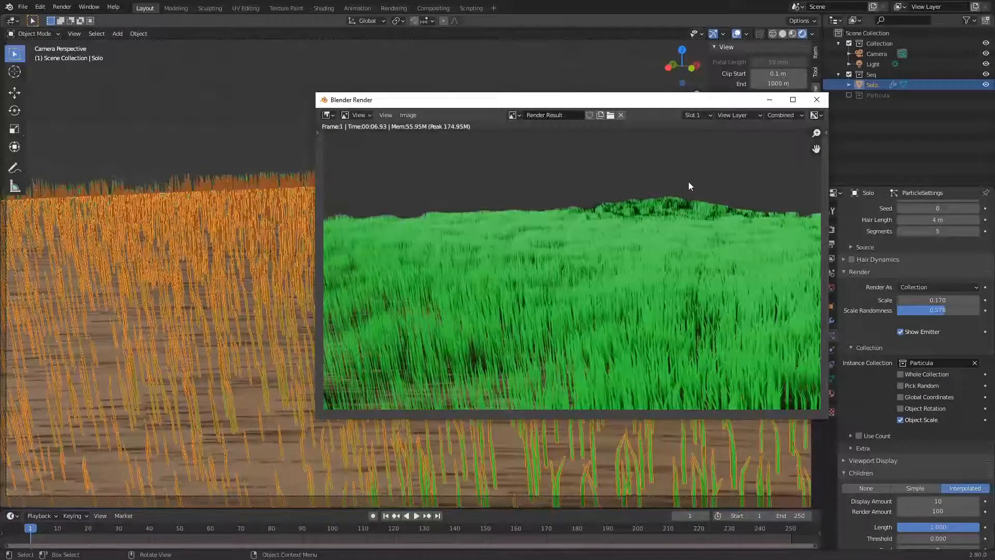
pyautogui.click(817, 100)
pyautogui.hotkey('ctrl', 's')
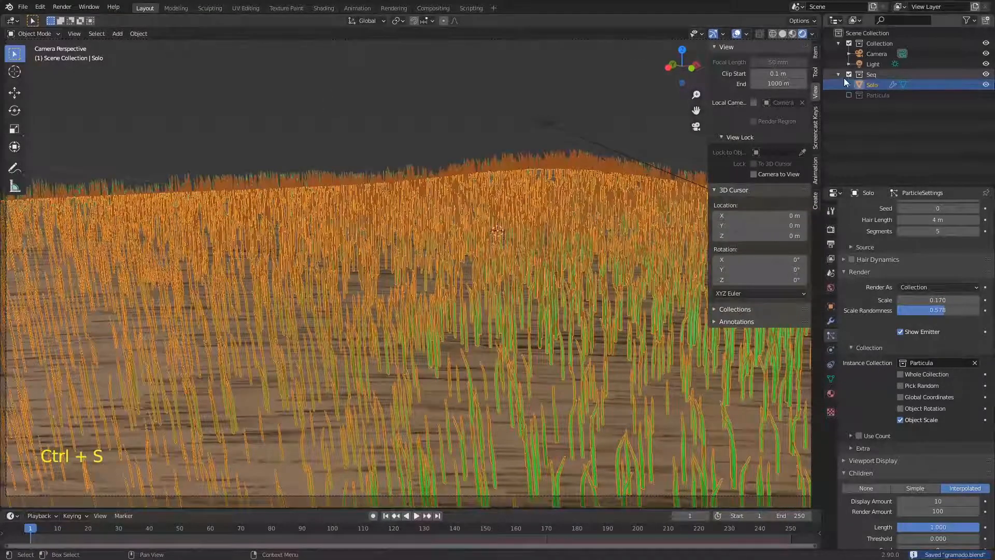
# - Swap the Seq collection for Particula and duplicate its three blades in top view, offset about 0.86 m along X
pyautogui.click(849, 74)
pyautogui.click(859, 85)
pyautogui.click(849, 85)
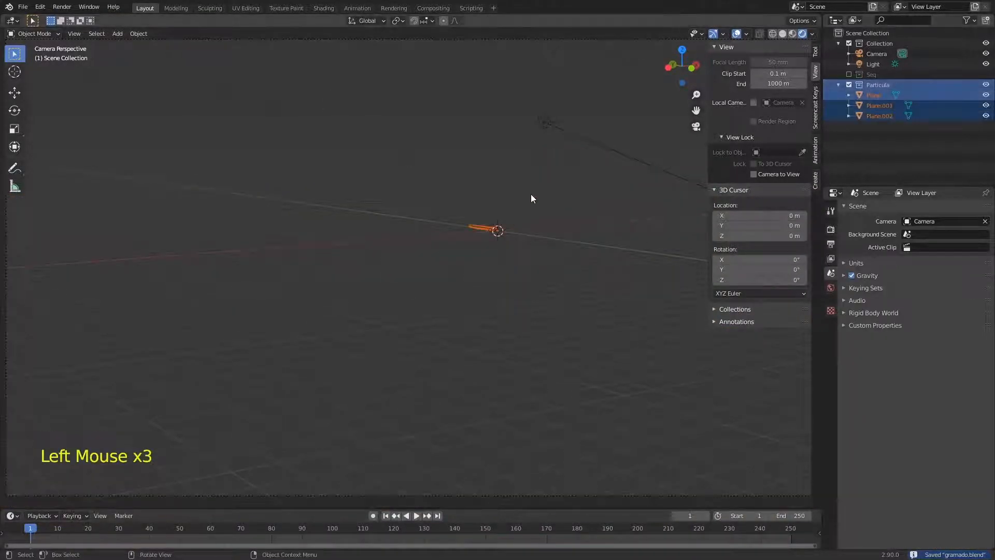
pyautogui.press('KP_7')
pyautogui.keyDown('ctrl'); pyautogui.moveTo(429, 329); pyautogui.dragTo(333, 272, button='middle'); pyautogui.keyUp('ctrl')
pyautogui.click(403, 275)
pyautogui.moveTo(336, 202); pyautogui.dragTo(447, 265)
pyautogui.hotkey('shift', 'd')
pyautogui.click(503, 267)
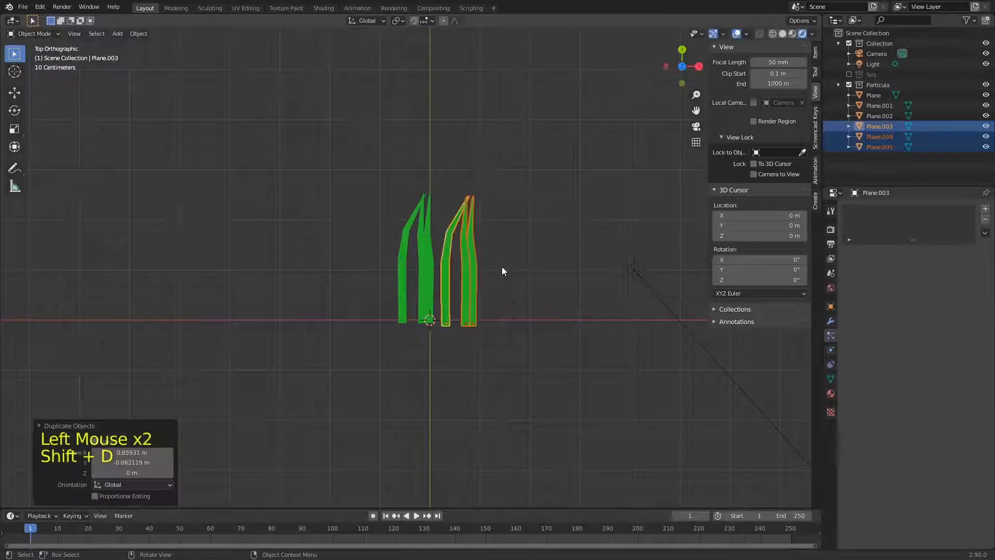
# - In Edit Mode, rotate and move the tips of the three copied blades using Smooth proportional editing
pyautogui.press('Tab')
pyautogui.moveTo(438, 171); pyautogui.dragTo(511, 253)
pyautogui.press('r')
pyautogui.click(518, 195)
pyautogui.press('g')
pyautogui.click(498, 206)
pyautogui.click(473, 179)
pyautogui.press('g')
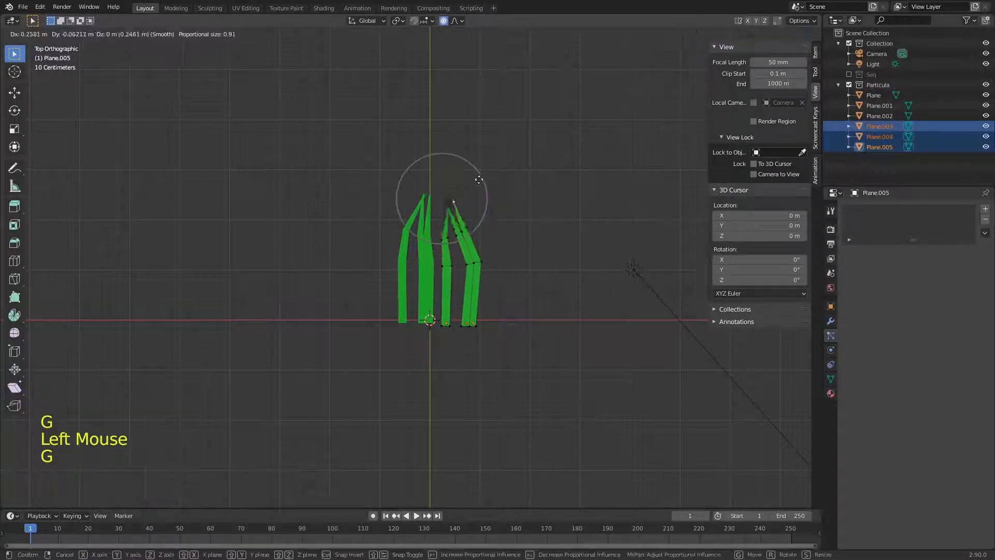
pyautogui.click(477, 180)
# - Switch the proportional falloff to Random, shift the copied blades' tips again, and return to Object Mode
pyautogui.click(460, 21)
pyautogui.click(440, 141)
pyautogui.press('g')
pyautogui.click(498, 189)
pyautogui.press('g')
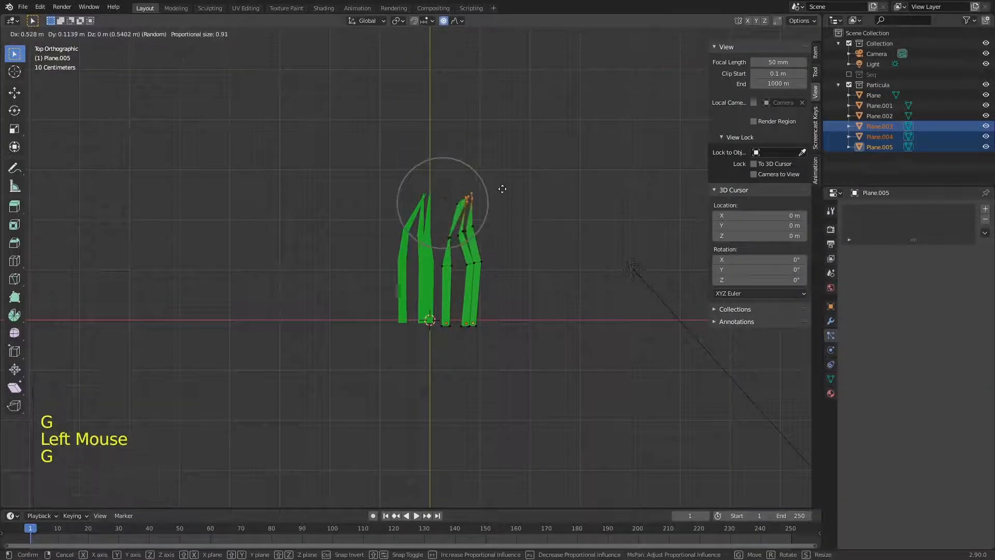
pyautogui.click(505, 217)
pyautogui.press('g')
pyautogui.press('Tab')
# - Move the three copied blades vertically along the Z axis and save the file
pyautogui.moveTo(515, 282); pyautogui.dragTo(510, 347, button='middle')
pyautogui.press('g')
pyautogui.press('z')
pyautogui.click(486, 253)
pyautogui.moveTo(511, 300); pyautogui.dragTo(522, 364, button='middle')
pyautogui.hotkey('ctrl', 's')
# - Rotate individual grass blades to varied angles in the wireframe front view, and save the file
pyautogui.click(478, 254)
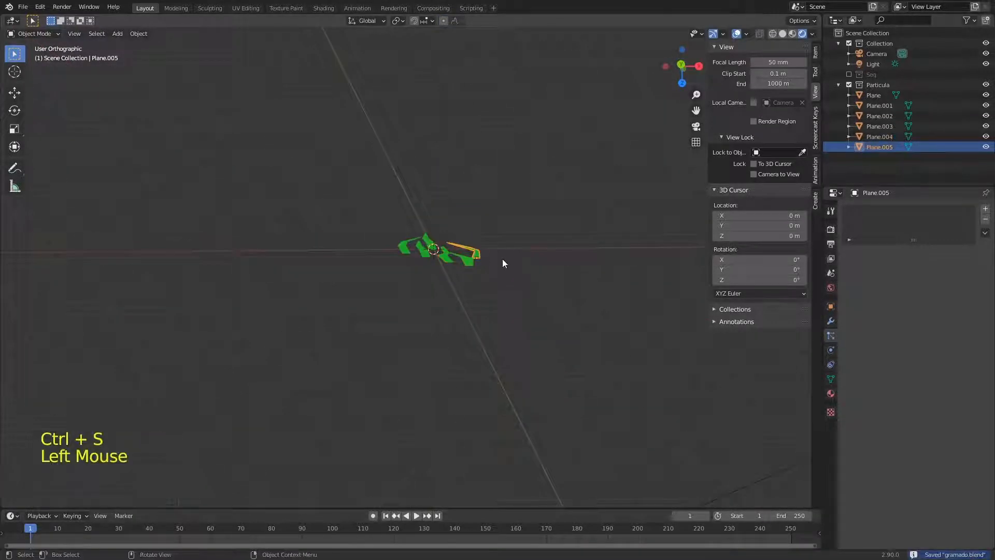
pyautogui.hotkey('shift', 'z')
pyautogui.press('KP_1')
pyautogui.press('r')
pyautogui.click(510, 237)
pyautogui.click(452, 241)
pyautogui.press('r')
pyautogui.click(450, 255)
pyautogui.click(412, 257)
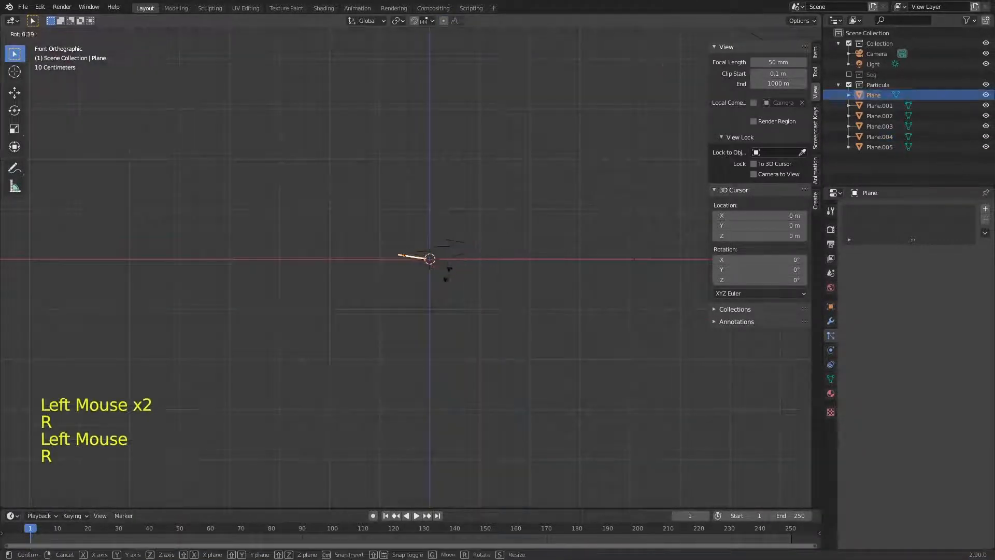
pyautogui.press('r')
pyautogui.press('g')
pyautogui.press('Tab')
pyautogui.press('Tab')
pyautogui.hotkey('ctrl', 's')
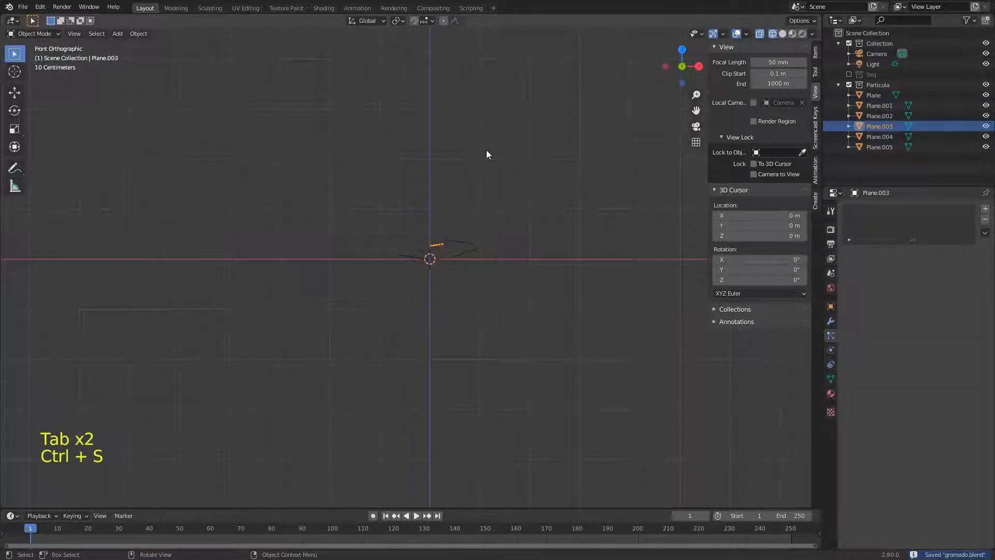
# - Exclude the Particula collection, re-enable Seq, save the file, and return to the camera view
pyautogui.click(850, 85)
pyautogui.click(850, 76)
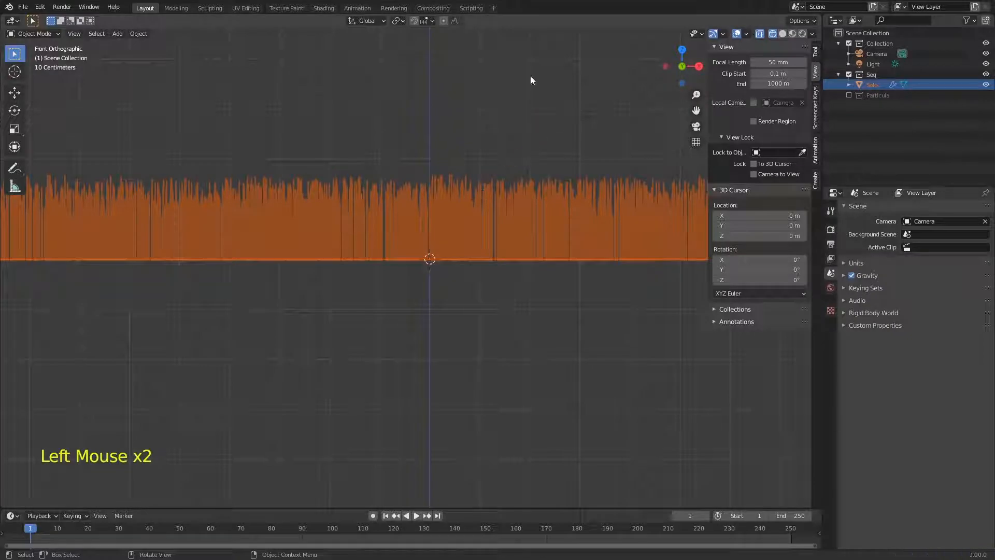
pyautogui.moveTo(550, 228); pyautogui.dragTo(563, 259, button='middle')
pyautogui.hotkey('ctrl', 's')
pyautogui.hotkey('ctrl', 's')
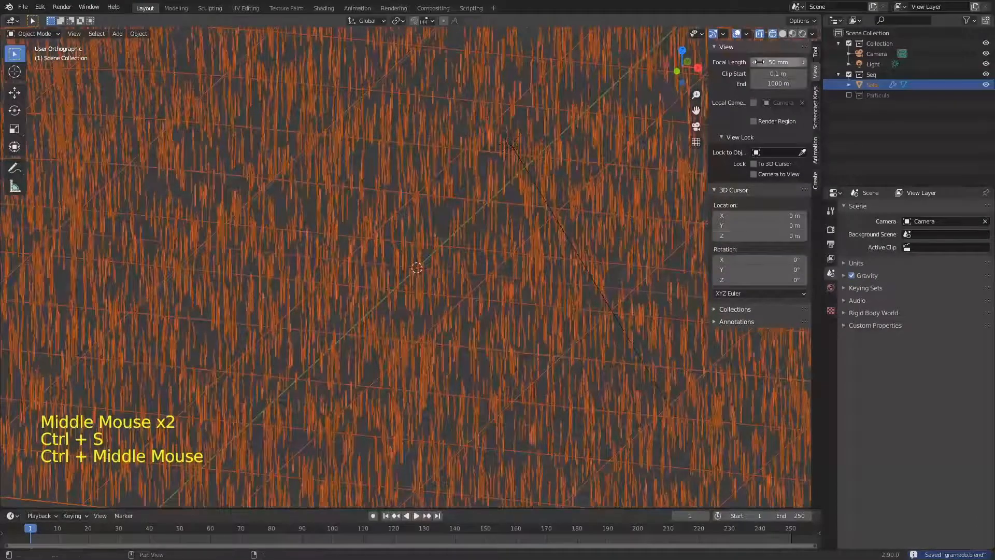
pyautogui.press('KP_0')
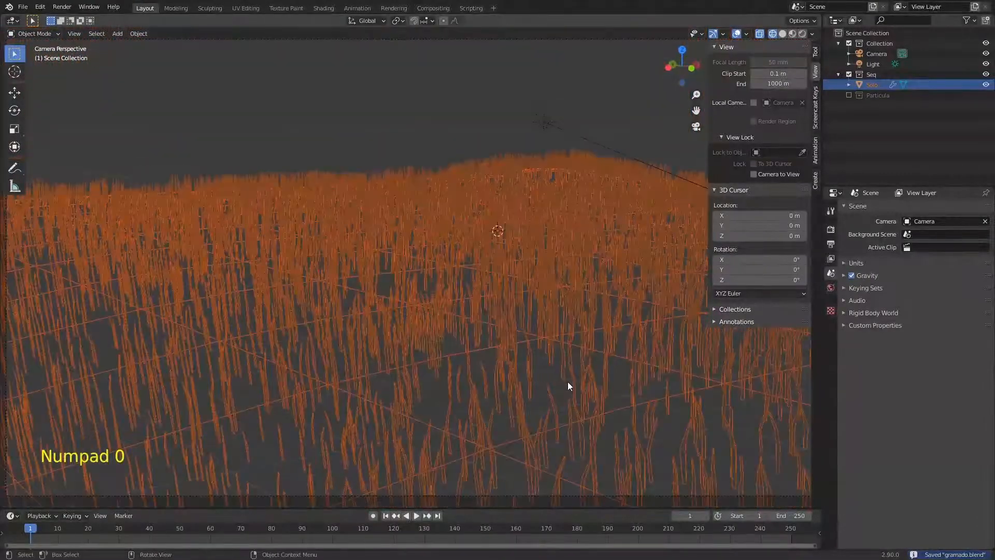
# - Try Whole Collection for Solo's Particula instances, preview it in rendered shading with overlays hidden, and turn the option off
pyautogui.click(830, 334)
pyautogui.moveTo(875, 440); pyautogui.dragTo(869, 313, button='middle')
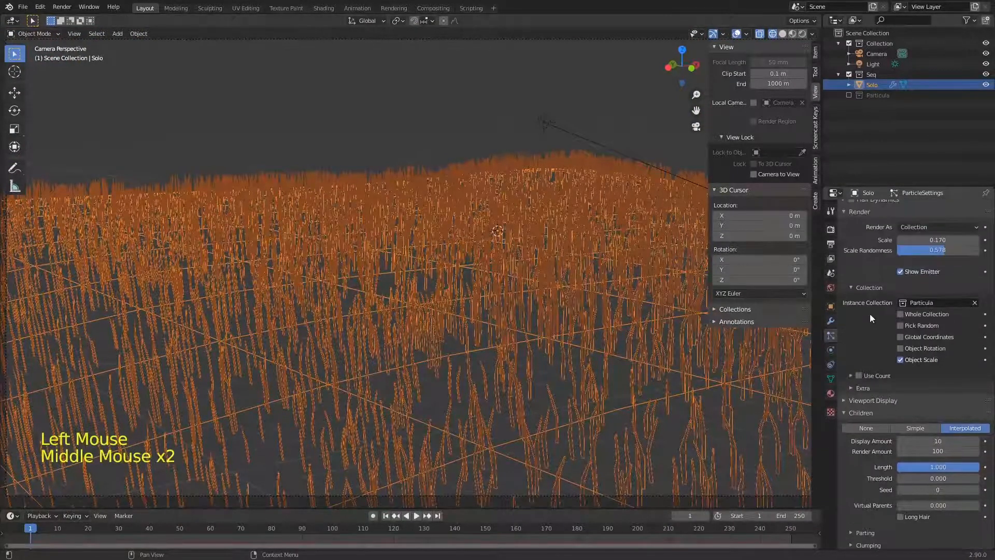
pyautogui.click(902, 314)
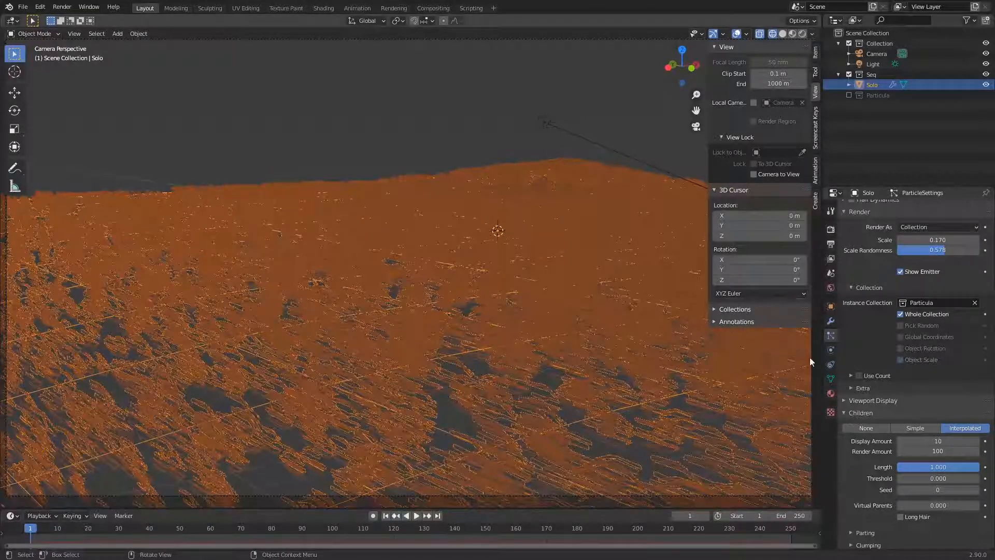
pyautogui.click(736, 33)
pyautogui.click(802, 33)
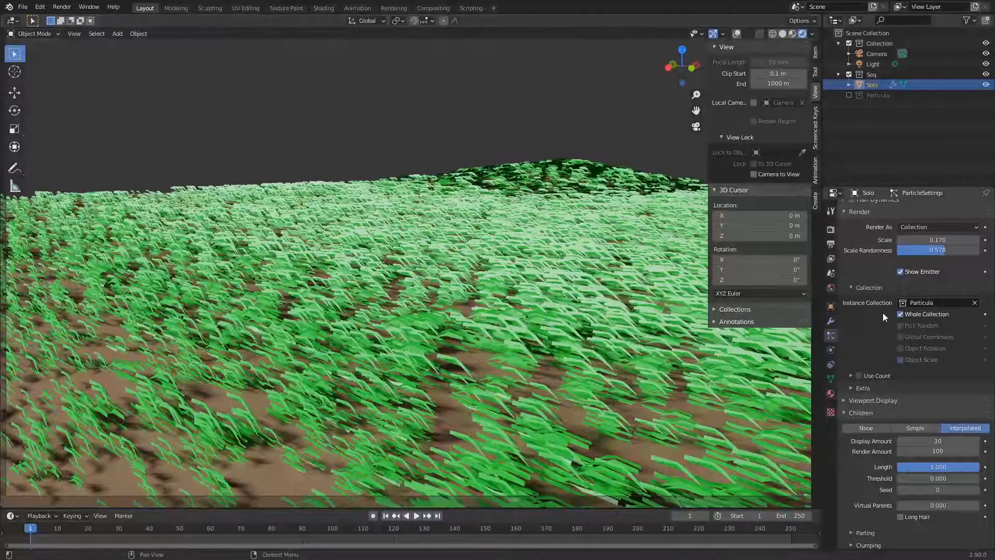
pyautogui.click(901, 314)
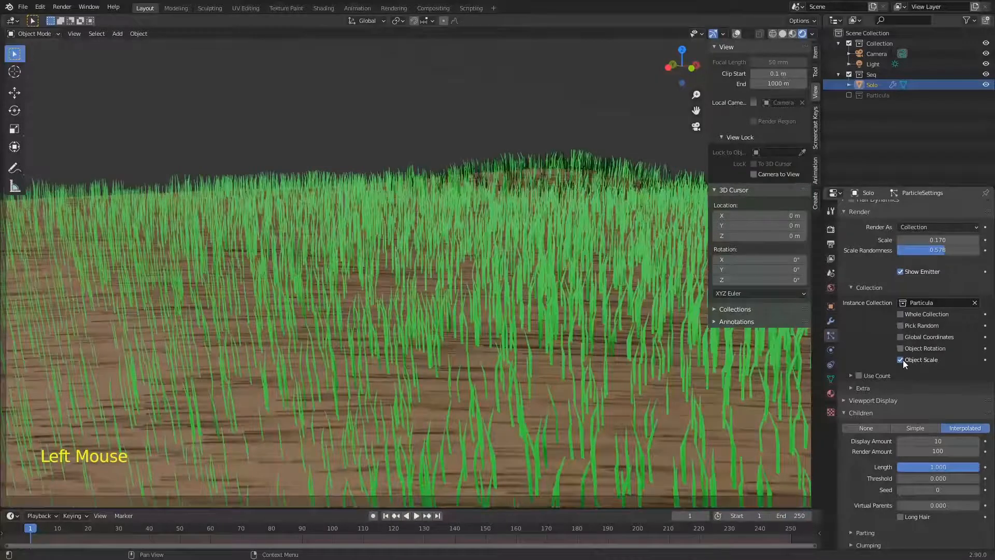
# - Try the Pick Random and Object Rotation options for the Particula instances, turning each back off
pyautogui.click(902, 326)
pyautogui.click(901, 326)
pyautogui.click(901, 349)
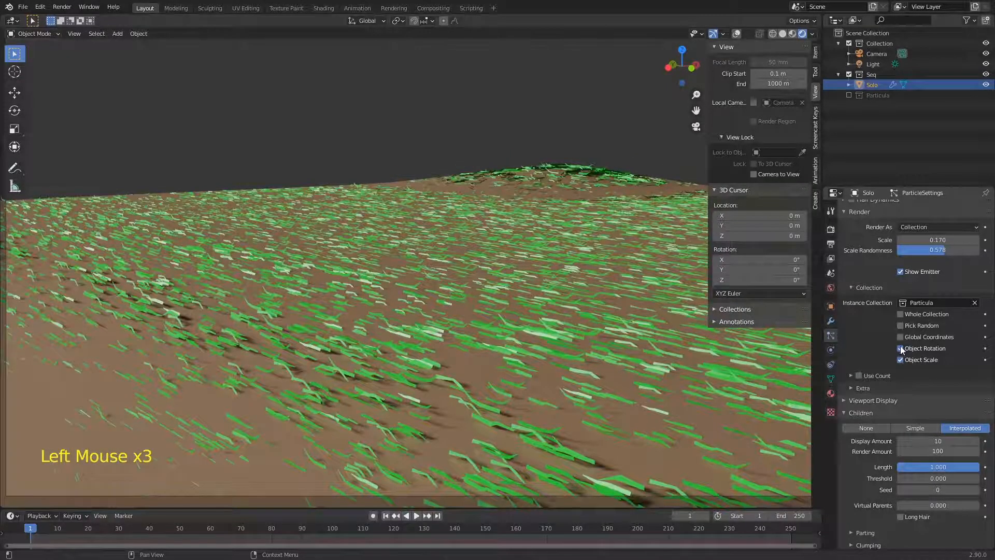
pyautogui.click(901, 348)
# - Set the Scale Randomness of Solo's grass particles to 0.516 and save the file
pyautogui.hotkey('ctrl', 's')
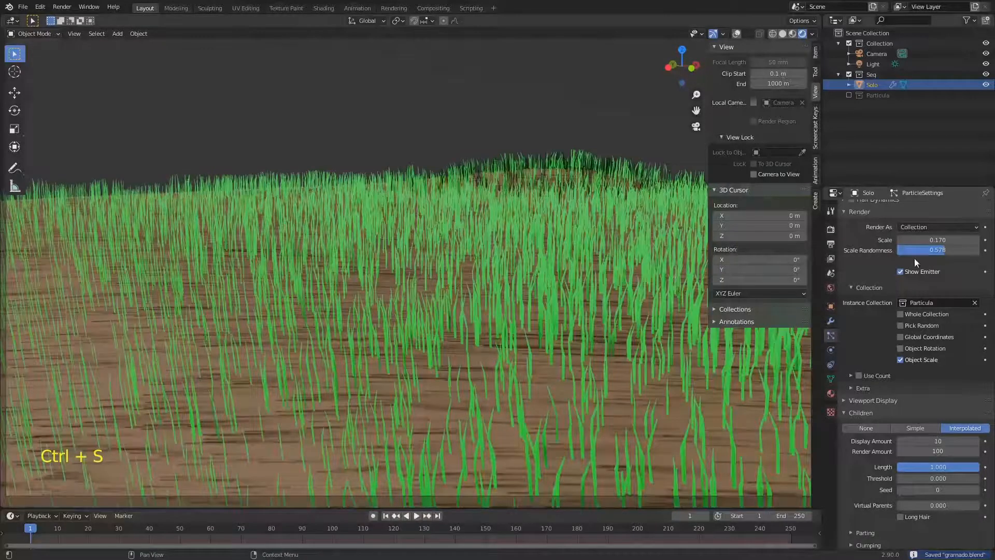
pyautogui.moveTo(944, 255); pyautogui.dragTo(933, 256)
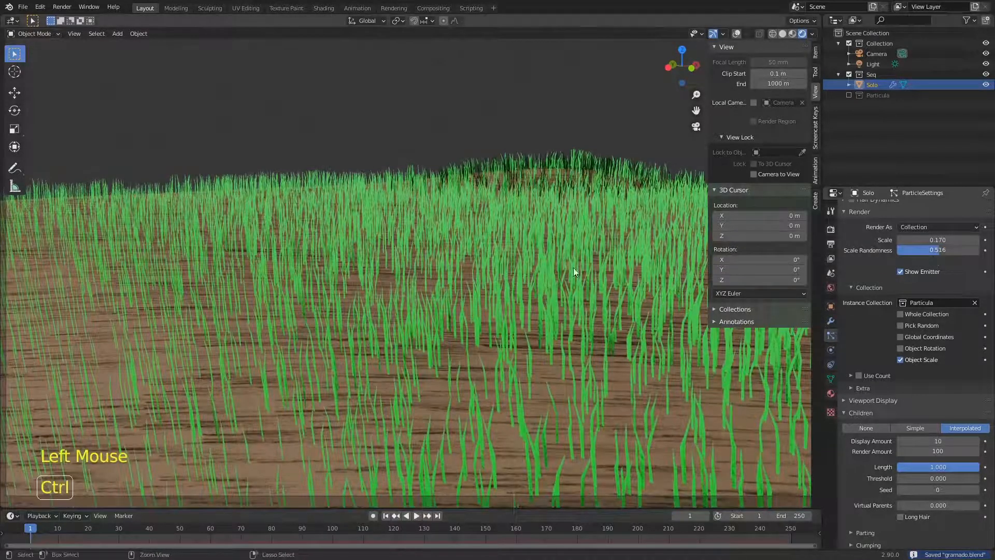
pyautogui.hotkey('ctrl', 's')
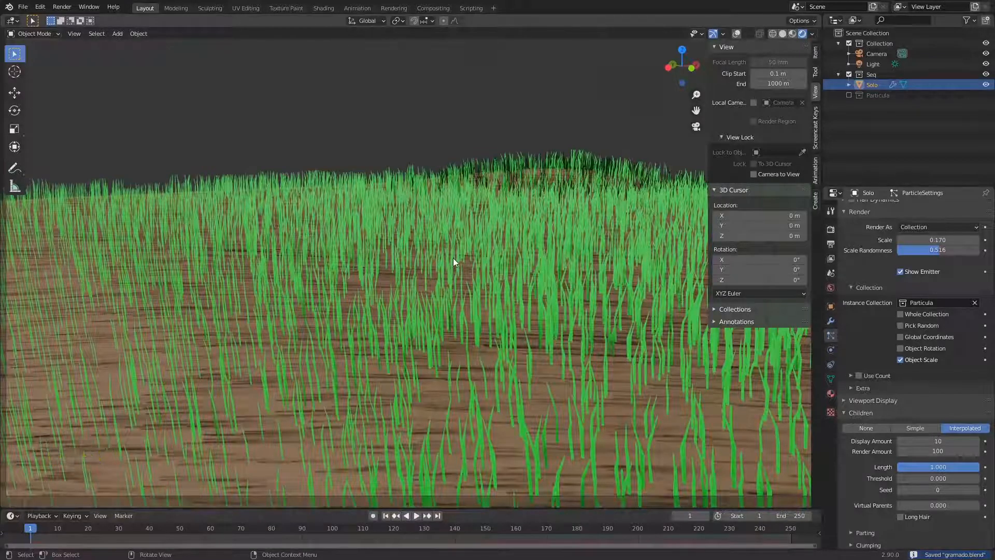
# - Render the grass from the camera, close the render result and save the file
pyautogui.press('F12')
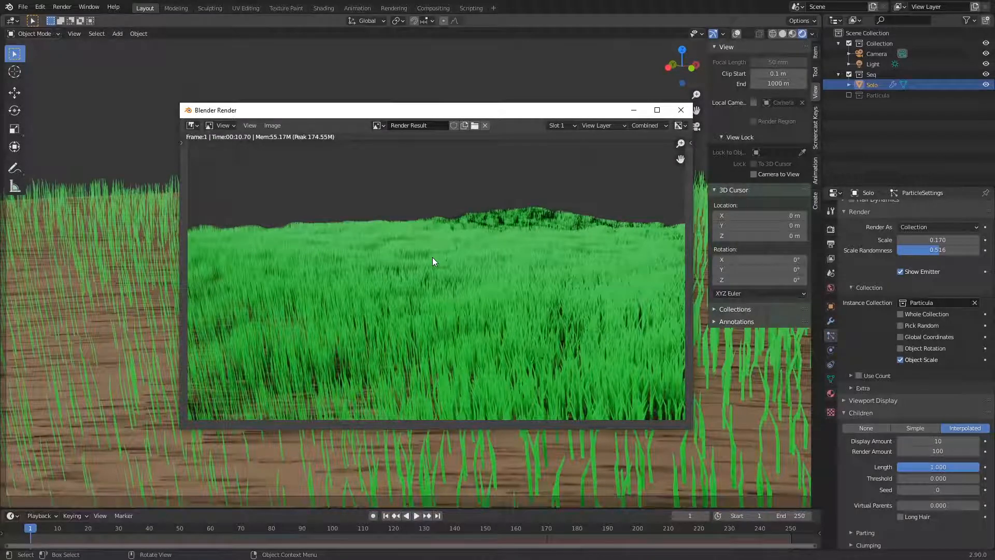
pyautogui.click(681, 110)
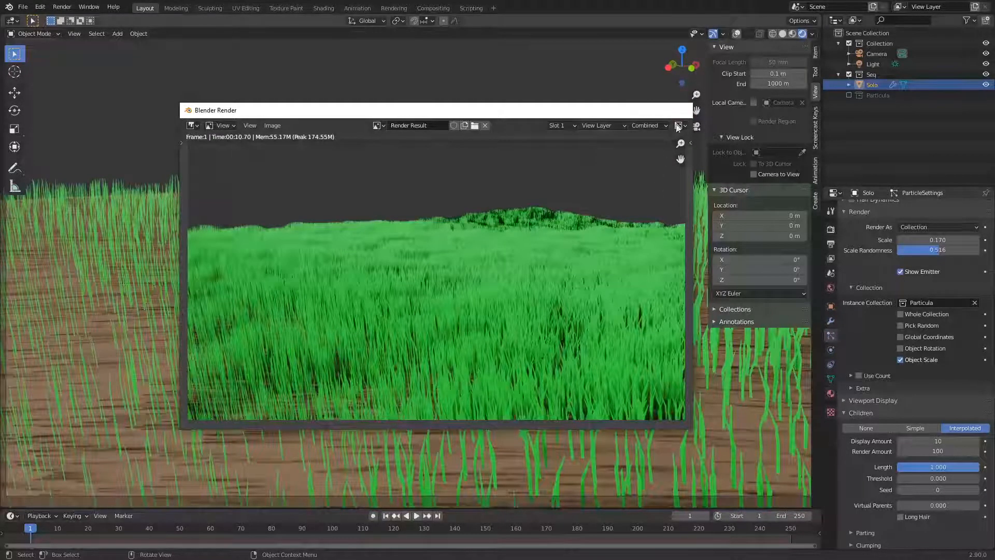
pyautogui.hotkey('ctrl', 's')
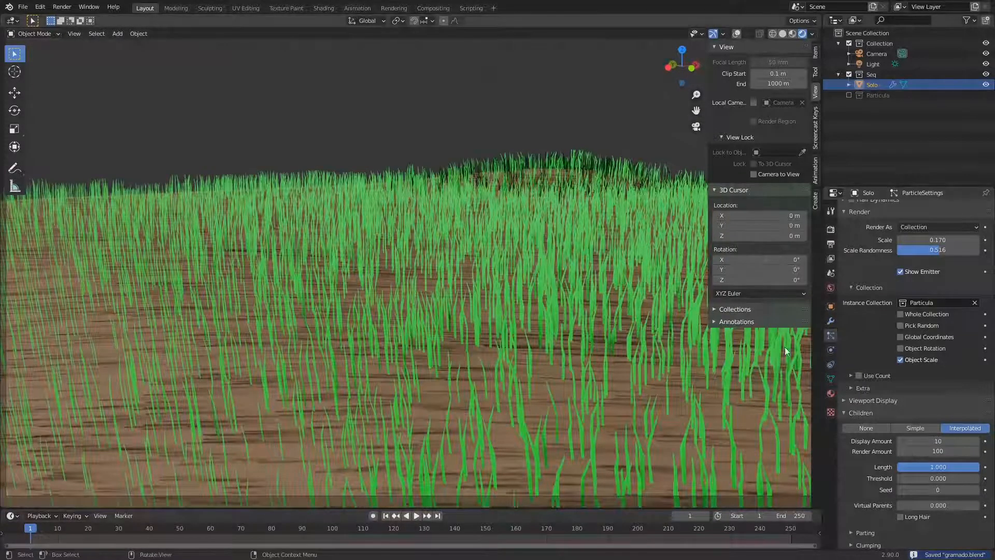
pyautogui.hotkey('ctrl', 's')
# - Save the file, show the viewport overlays again, and add a vertex group named Grama to Solo
pyautogui.press('KP_0')
pyautogui.keyDown('ctrl'); pyautogui.moveTo(433, 134); pyautogui.dragTo(511, 310, button='middle'); pyautogui.keyUp('ctrl')
pyautogui.hotkey('ctrl', 's')
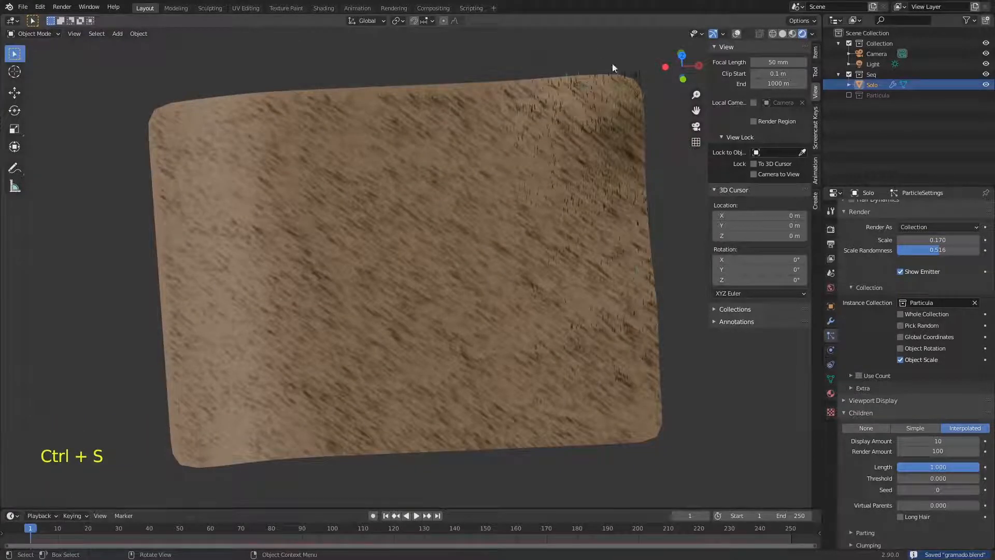
pyautogui.press('ctrl')
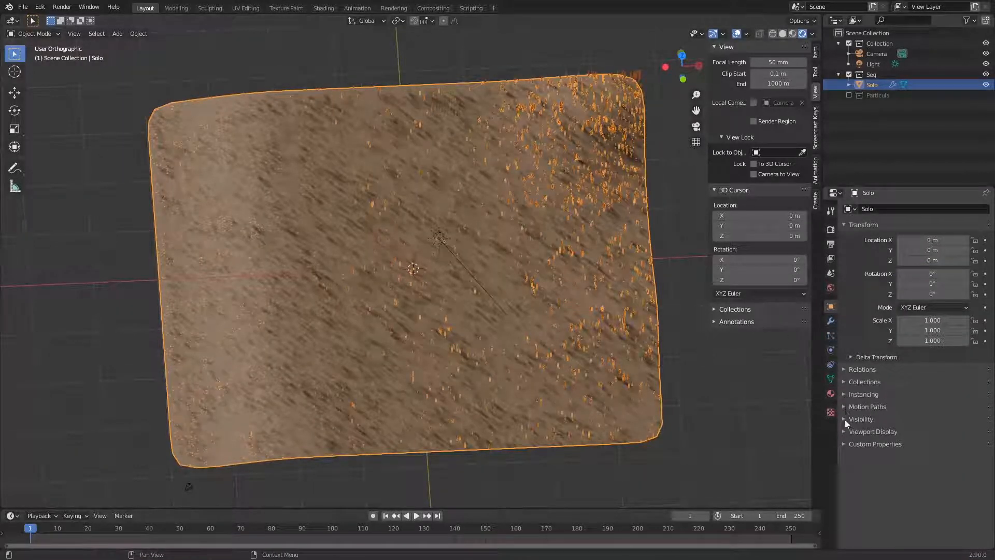
pyautogui.click(831, 379)
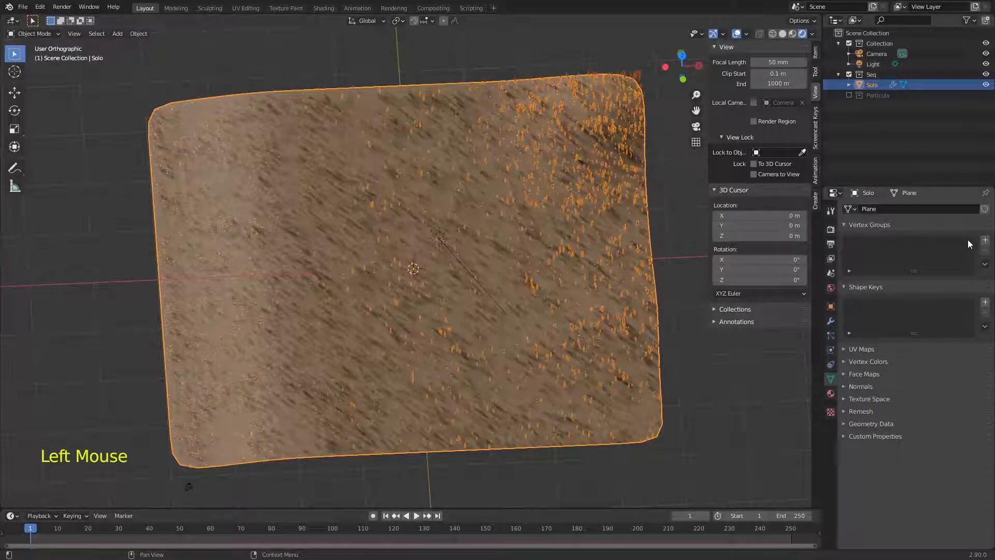
pyautogui.click(985, 240)
pyautogui.doubleClick(889, 242)
pyautogui.press('shift')
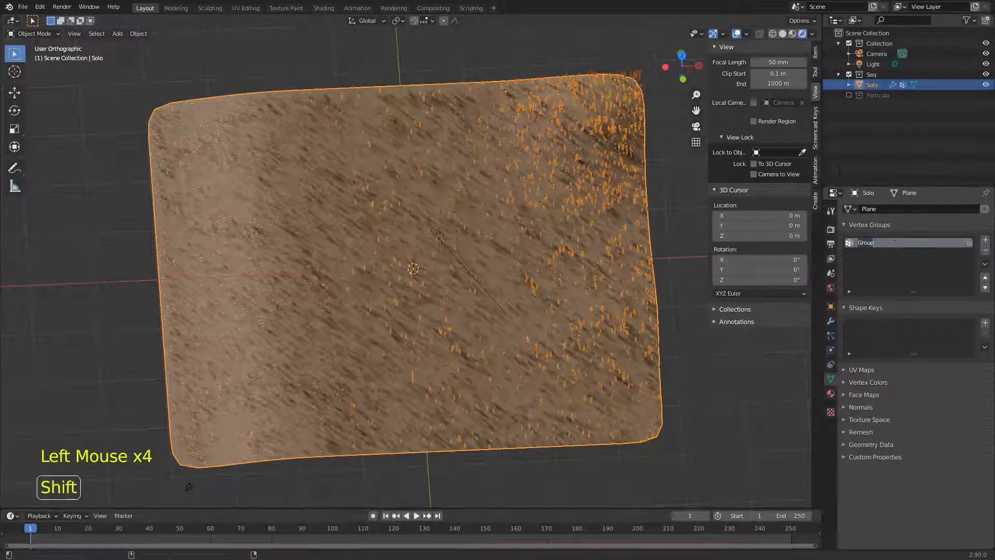
pyautogui.write('Grama')
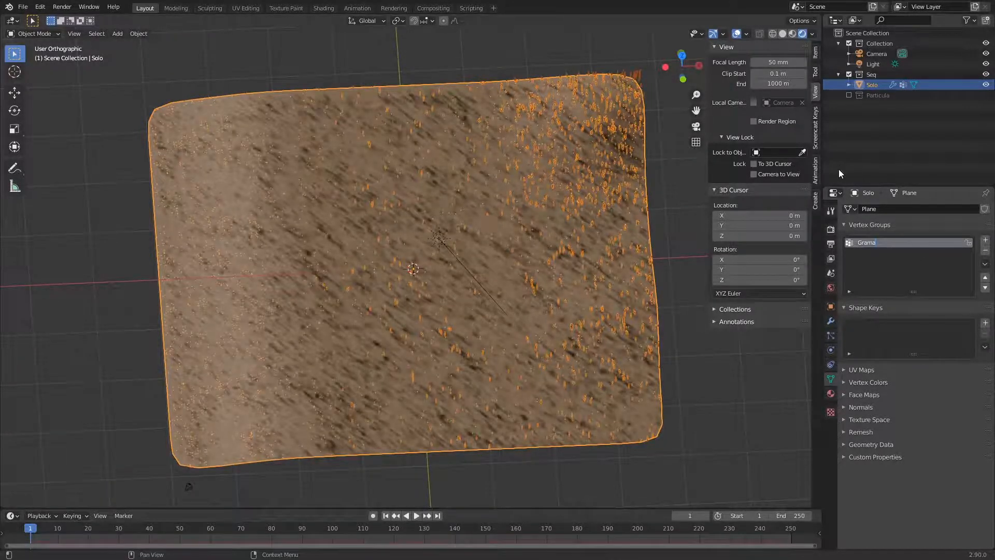
pyautogui.press('Return')
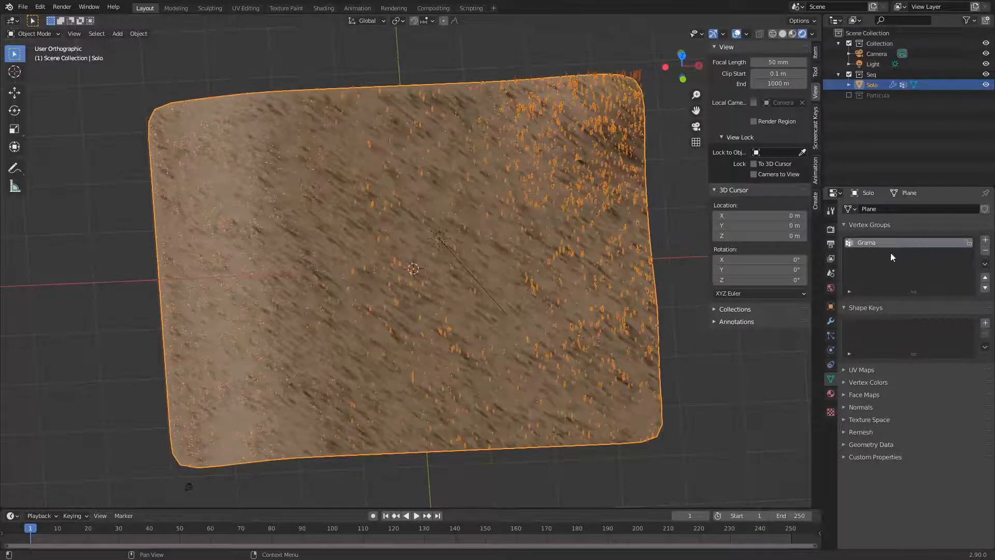
# - Circle-select most of Solo's faces except the left edge and two far corners, and assign them to Grama with weight 1.000
pyautogui.press('Tab')
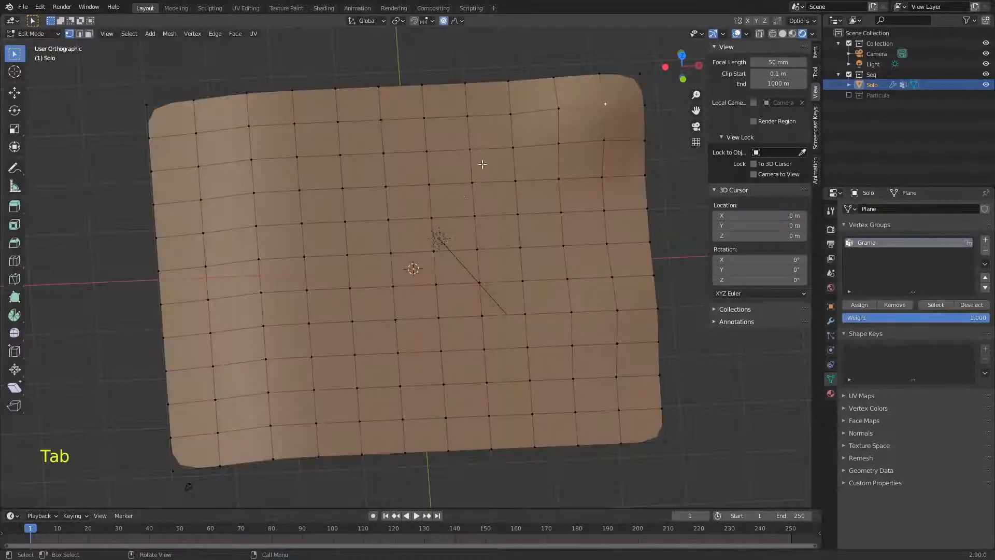
pyautogui.press('3')
pyautogui.press('c')
pyautogui.moveTo(505, 209)
pyautogui.mouseDown()
pyautogui.moveTo(486, 198)
pyautogui.moveTo(430, 259)
pyautogui.moveTo(400, 130)
pyautogui.moveTo(301, 259)
pyautogui.moveTo(258, 367)
pyautogui.moveTo(252, 230)
pyautogui.moveTo(278, 257)
pyautogui.moveTo(501, 255)
pyautogui.moveTo(404, 448)
pyautogui.moveTo(650, 376)
pyautogui.moveTo(633, 404)
pyautogui.moveTo(666, 404)
pyautogui.mouseUp()
pyautogui.press('Escape')
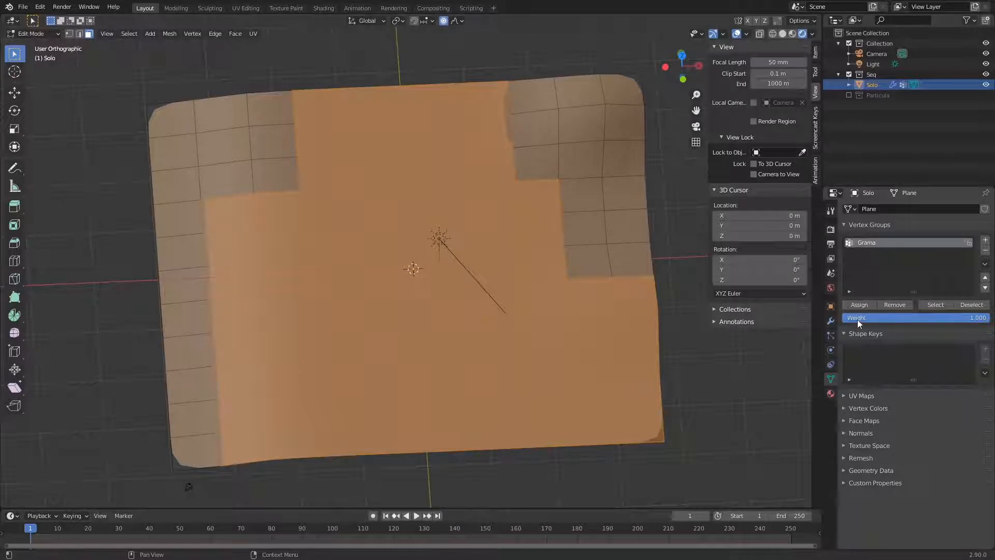
pyautogui.click(866, 307)
pyautogui.press('Tab')
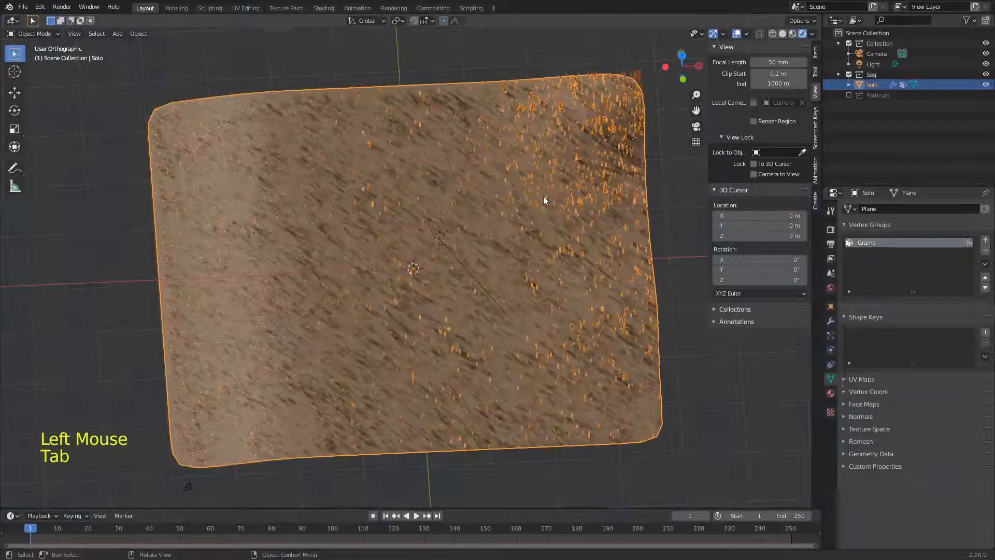
# - Enter Weight Paint mode on Solo and smooth the inner corner of the Grama area near the upper left with the Draw brush
pyautogui.hotkey('ctrl', 'Tab')
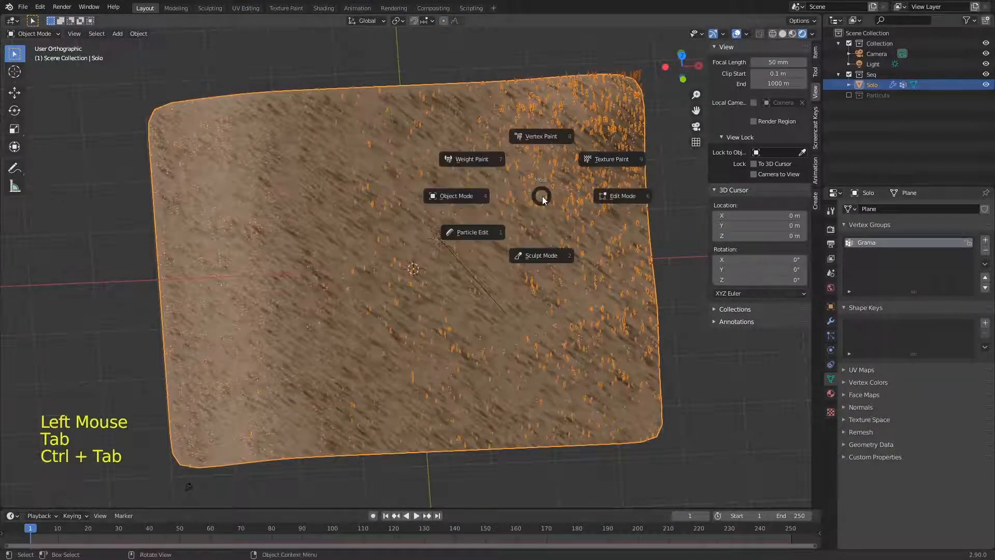
pyautogui.click(476, 159)
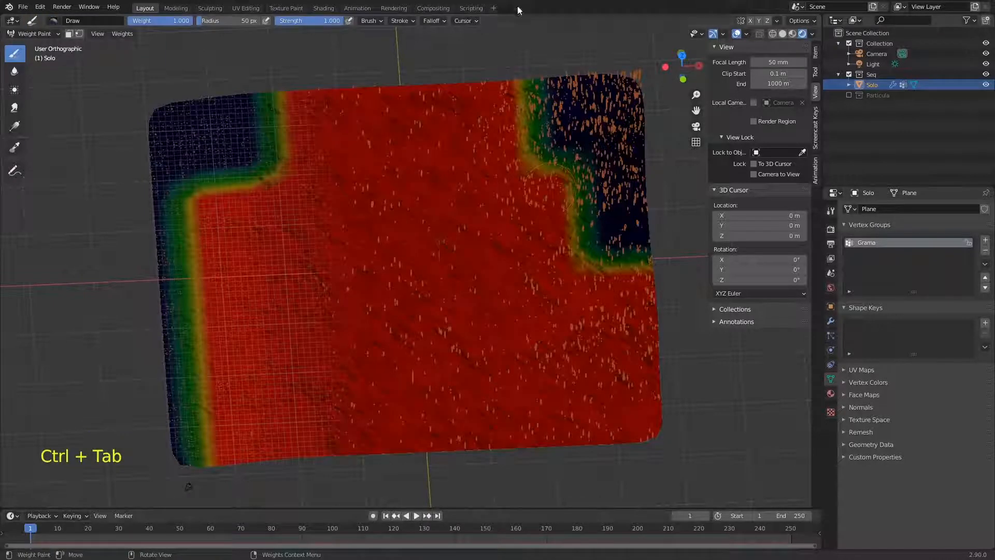
pyautogui.moveTo(202, 174)
pyautogui.mouseDown()
pyautogui.moveTo(248, 173)
pyautogui.moveTo(260, 207)
pyautogui.mouseUp()
pyautogui.click(819, 214)
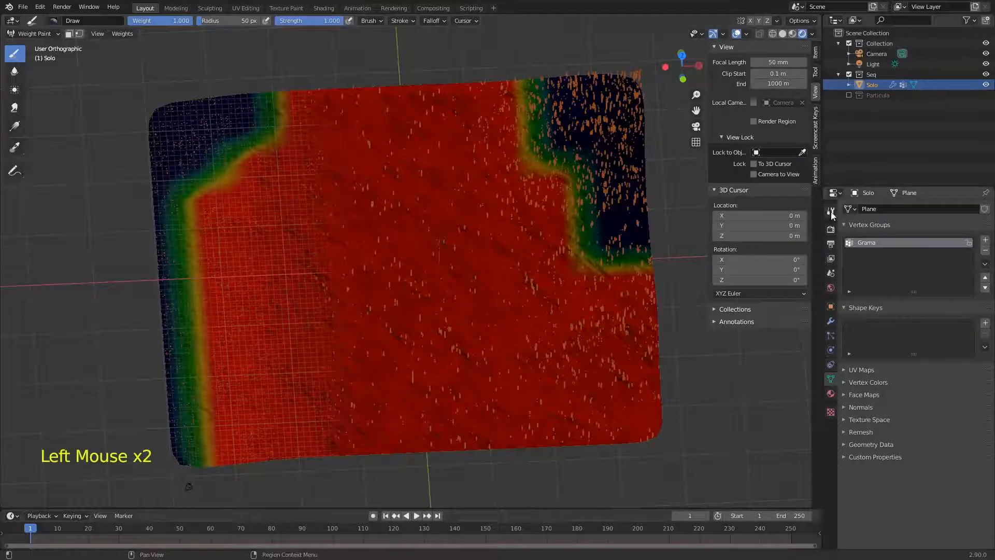
# - Paint away Grama weight along the terrain's left and lower edges with the Subtract brush, then return to Object Mode and save
pyautogui.click(831, 211)
pyautogui.click(920, 259)
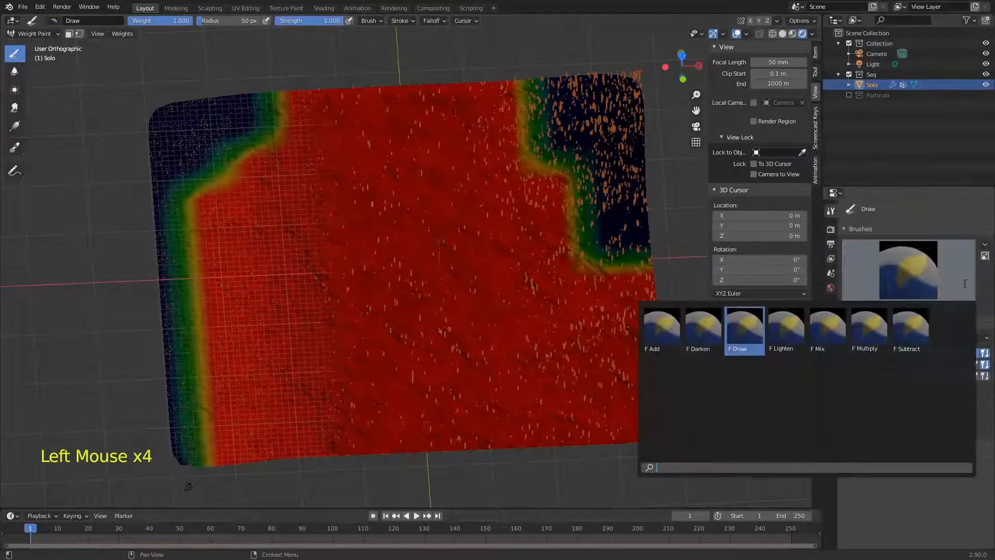
pyautogui.click(908, 323)
pyautogui.moveTo(211, 300)
pyautogui.mouseDown()
pyautogui.moveTo(202, 328)
pyautogui.moveTo(193, 297)
pyautogui.moveTo(216, 329)
pyautogui.moveTo(185, 150)
pyautogui.moveTo(182, 251)
pyautogui.moveTo(226, 351)
pyautogui.moveTo(267, 399)
pyautogui.moveTo(191, 403)
pyautogui.moveTo(262, 480)
pyautogui.moveTo(303, 452)
pyautogui.mouseUp()
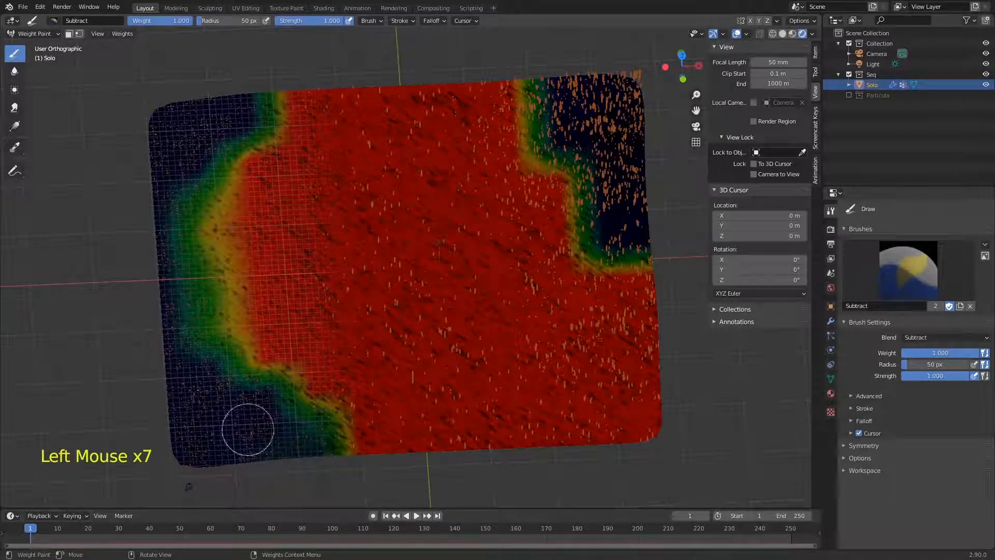
pyautogui.moveTo(367, 444)
pyautogui.mouseDown()
pyautogui.moveTo(318, 422)
pyautogui.moveTo(552, 464)
pyautogui.moveTo(666, 415)
pyautogui.moveTo(658, 429)
pyautogui.moveTo(651, 413)
pyautogui.mouseUp()
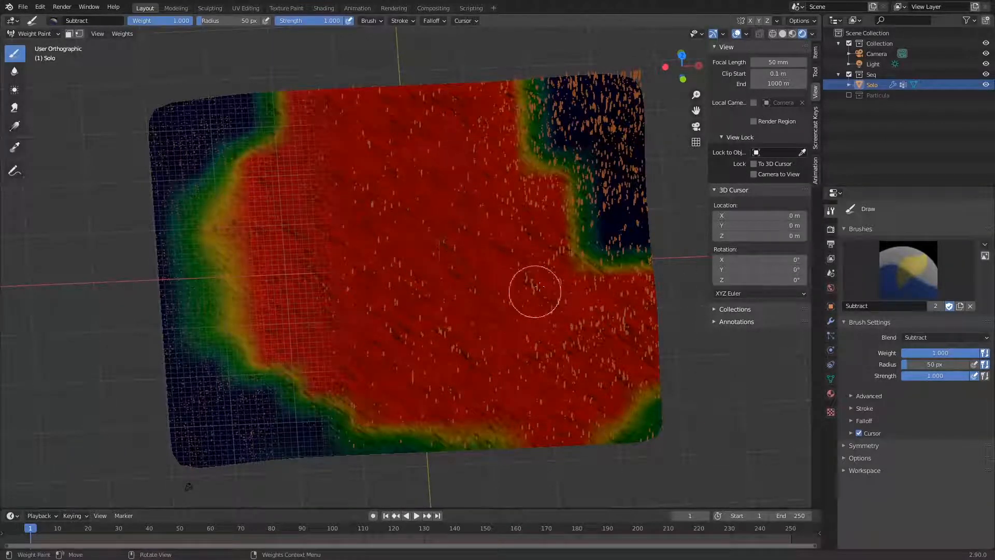
pyautogui.hotkey('ctrl', 'Tab')
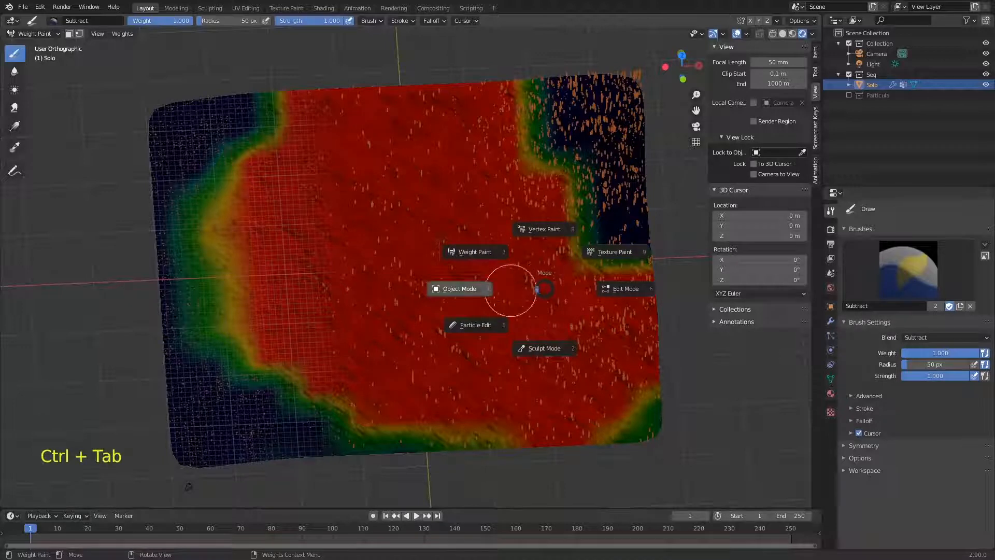
pyautogui.click(482, 286)
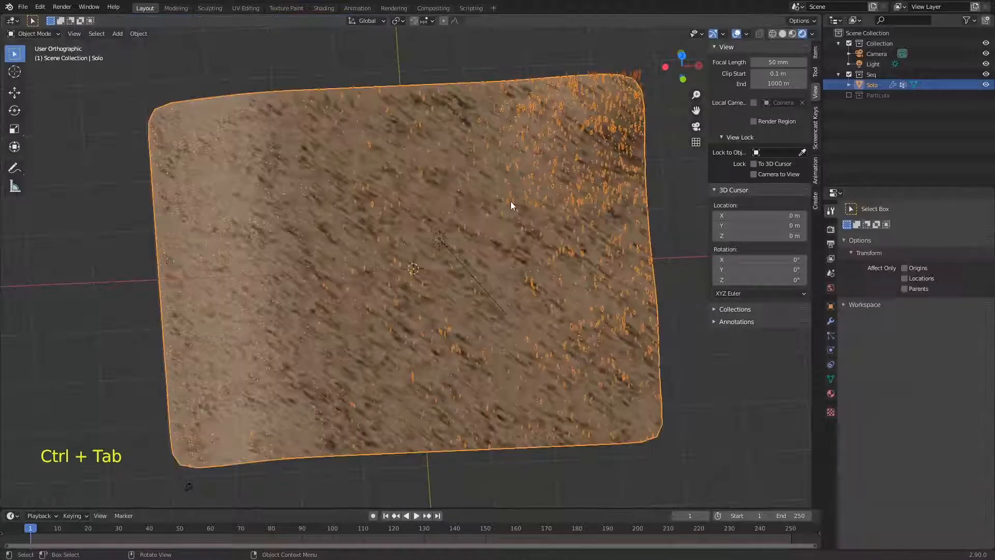
pyautogui.hotkey('ctrl', 's')
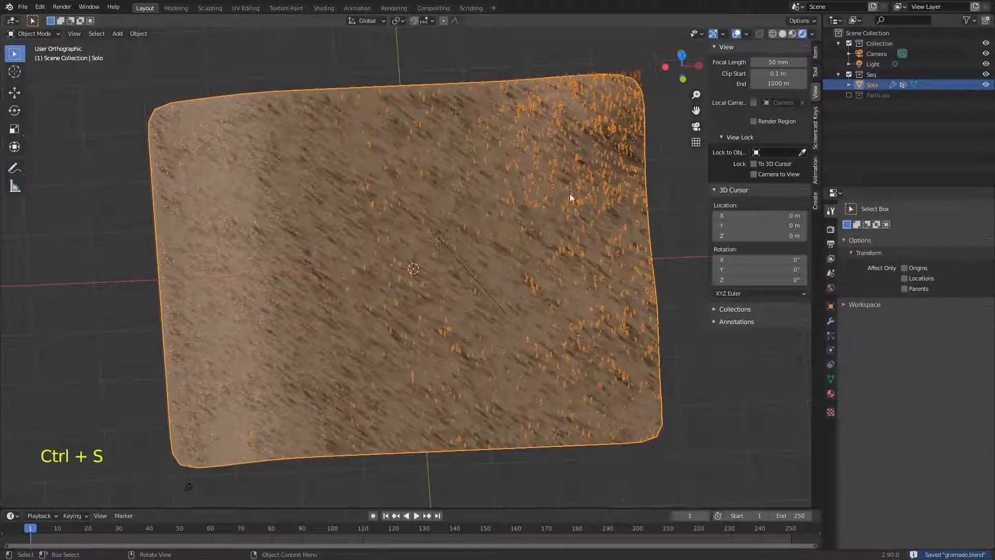
# - Assign the Grama vertex group to the Density of Solo's particle system
pyautogui.click(831, 336)
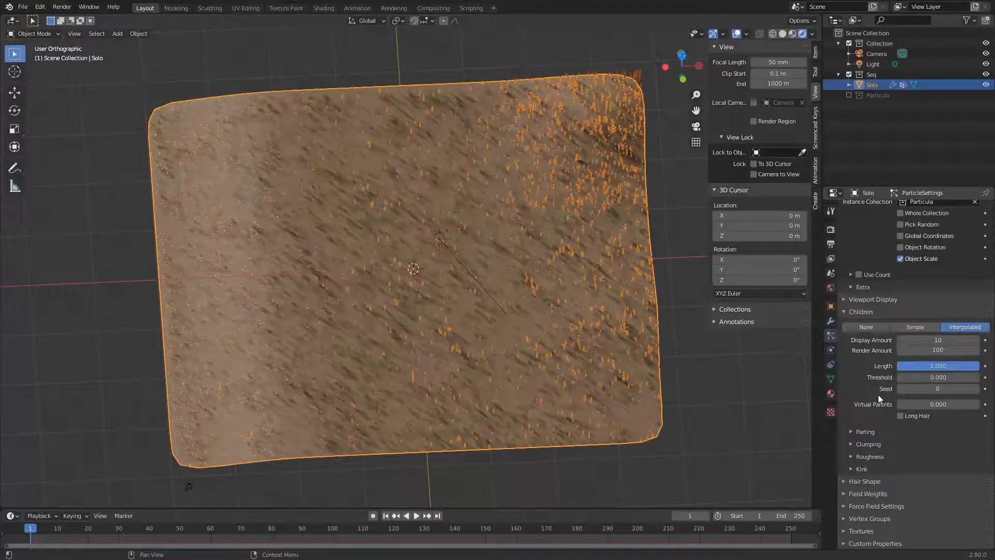
pyautogui.middleClick(880, 517)
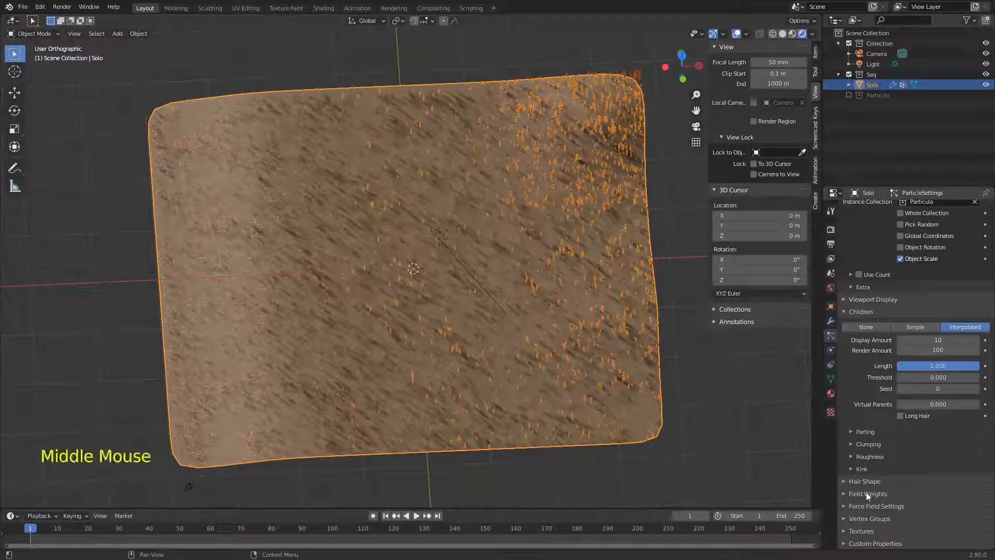
pyautogui.click(844, 518)
pyautogui.moveTo(845, 518); pyautogui.dragTo(835, 407, button='middle')
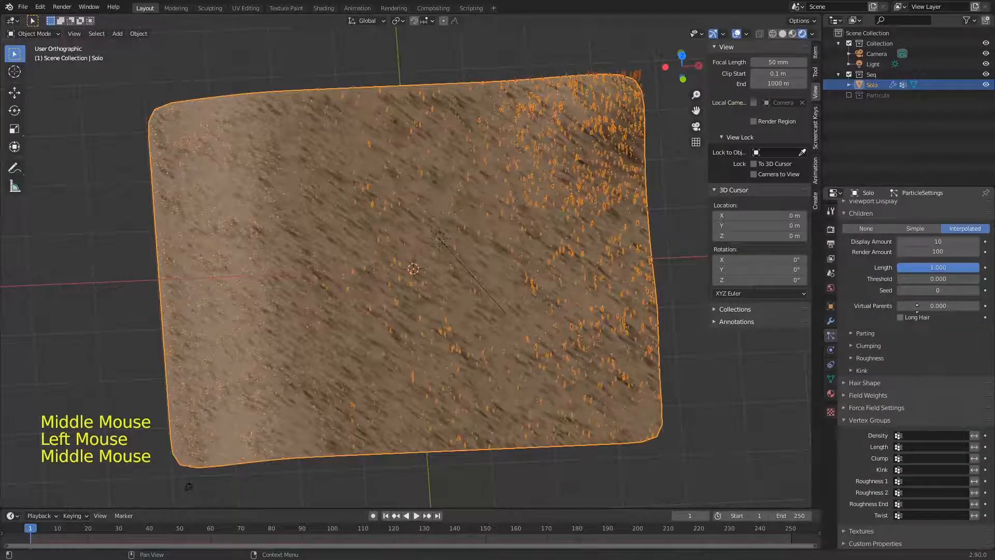
pyautogui.click(913, 436)
pyautogui.click(902, 451)
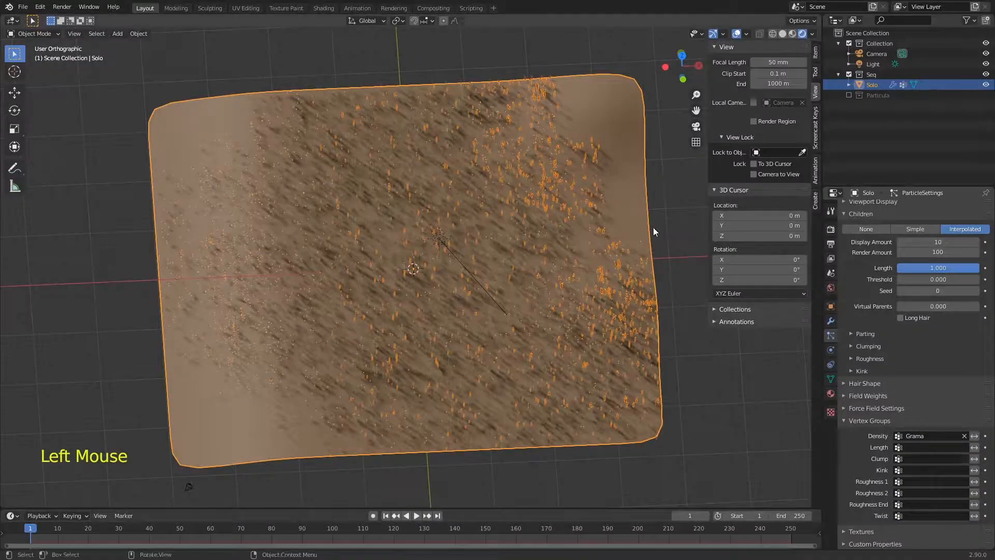
# - Try inverting the Grama density group, render the camera view, and turn the inversion back off
pyautogui.moveTo(434, 222); pyautogui.dragTo(509, 200, button='middle')
pyautogui.click(974, 436)
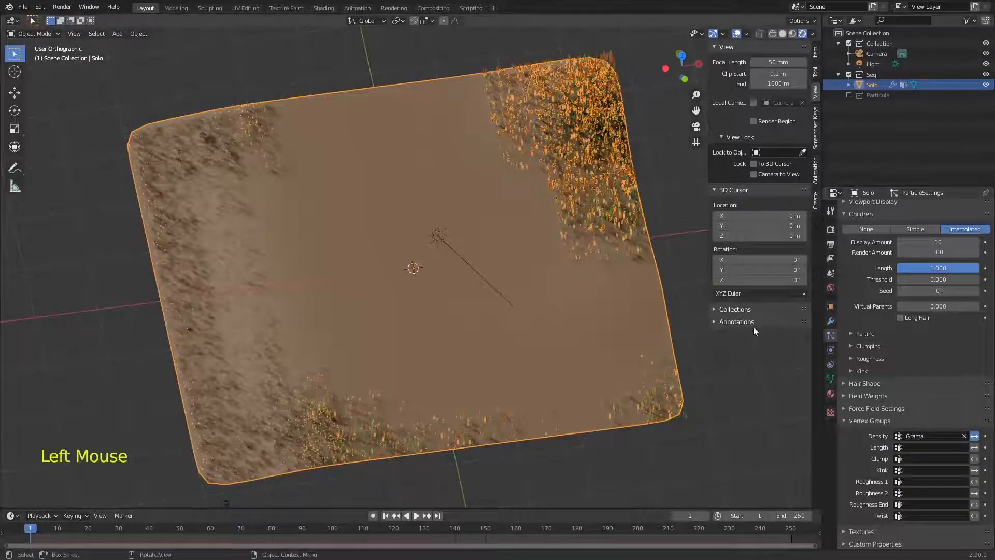
pyautogui.moveTo(529, 272); pyautogui.dragTo(527, 250, button='middle')
pyautogui.press('KP_0')
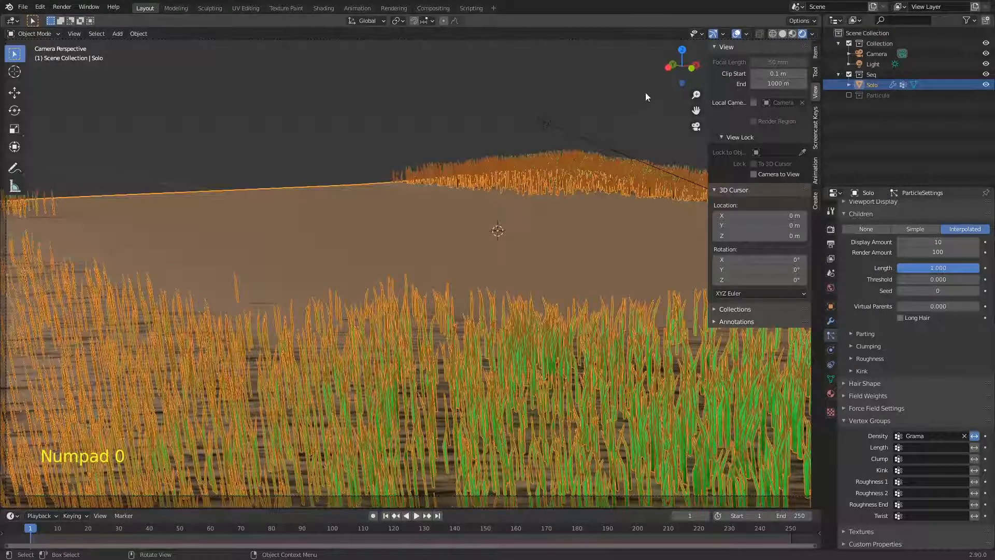
pyautogui.click(633, 113)
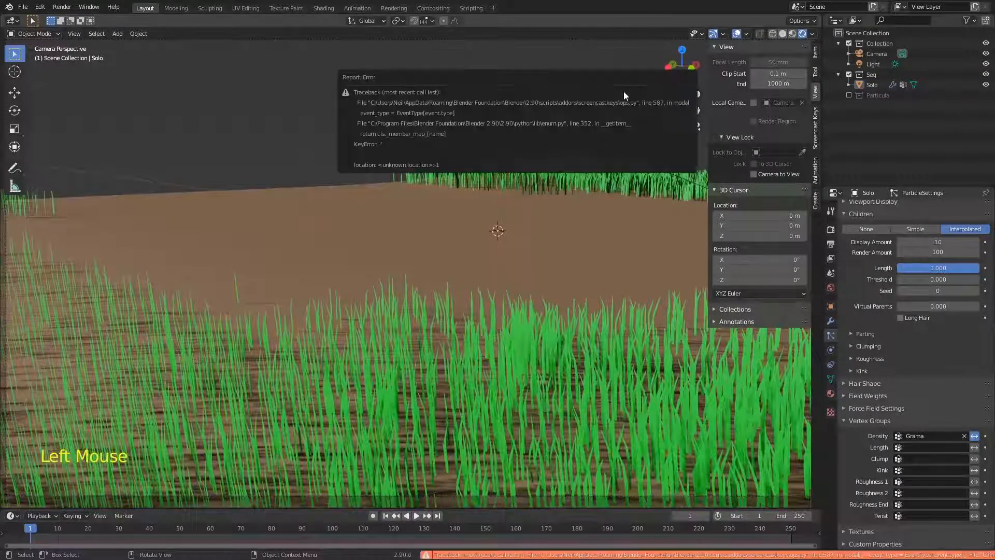
pyautogui.press('F12')
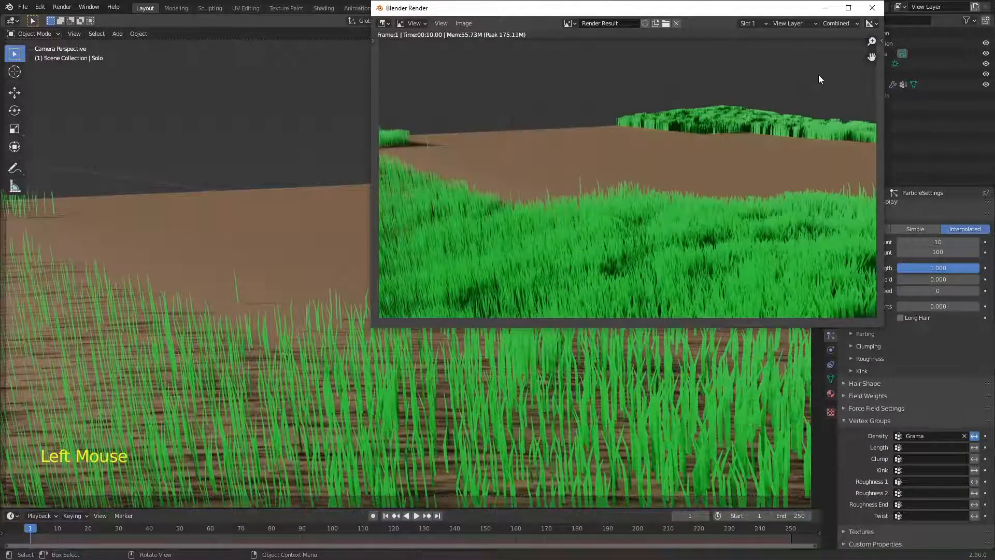
pyautogui.click(873, 8)
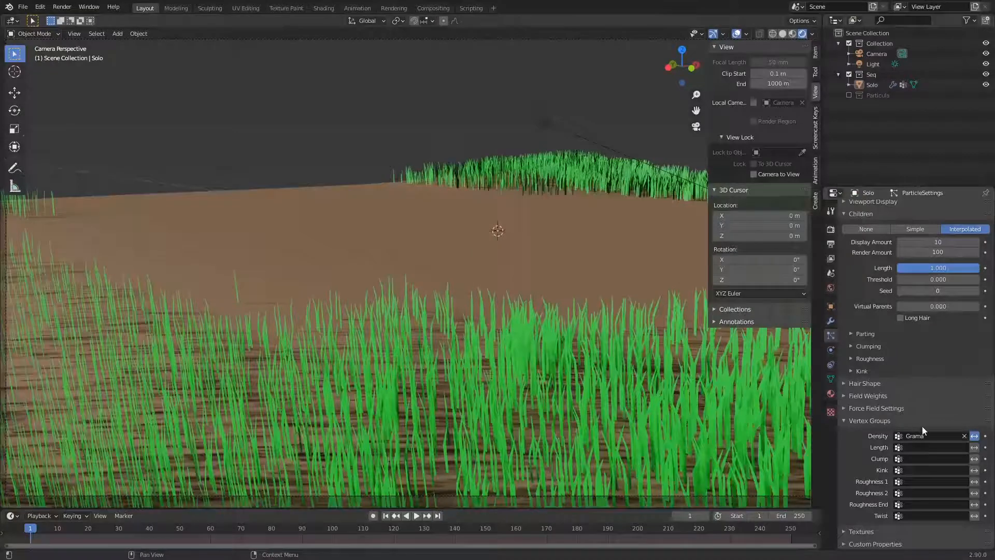
pyautogui.click(975, 436)
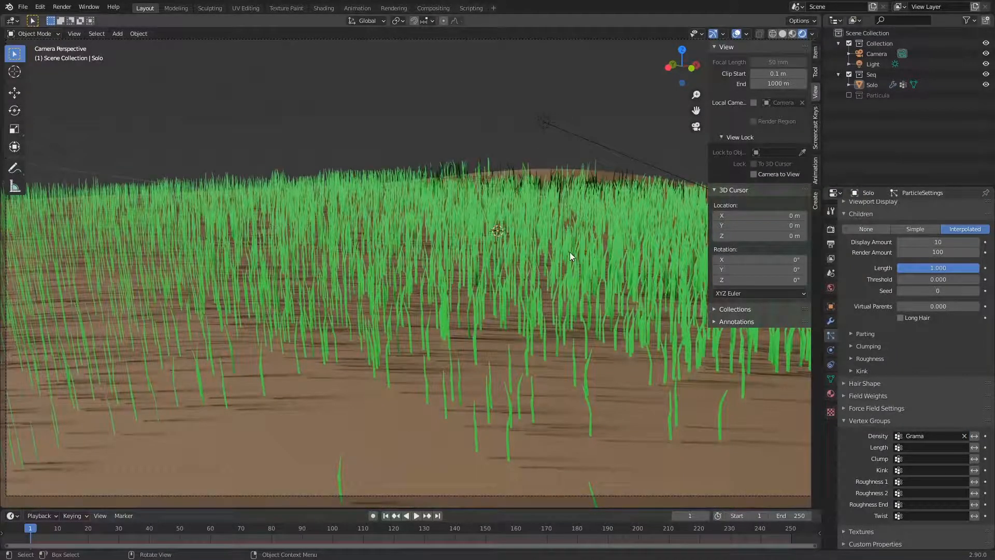
# - Reframe the camera with Camera to View enabled, render the lawn, and close the render result
pyautogui.press('KP_0')
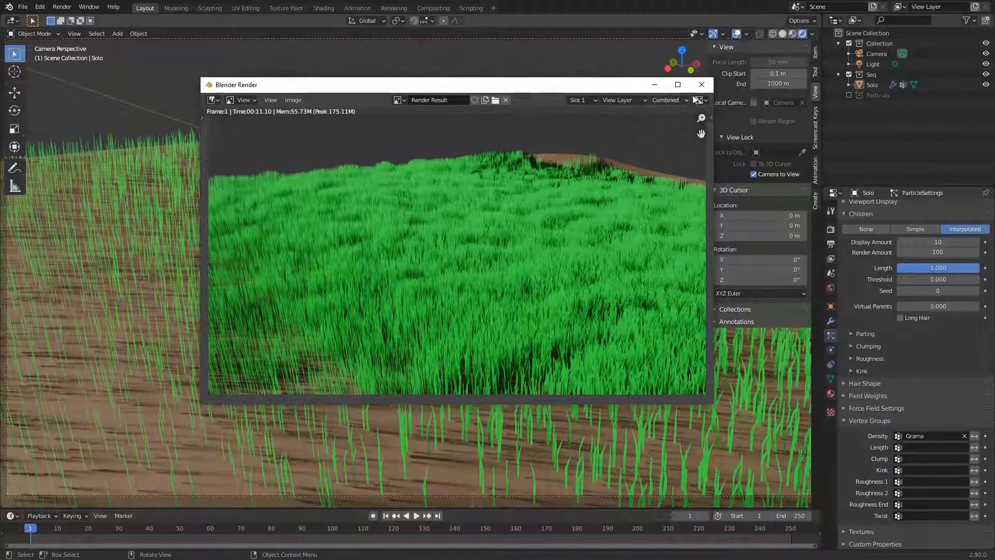
pyautogui.click(701, 84)
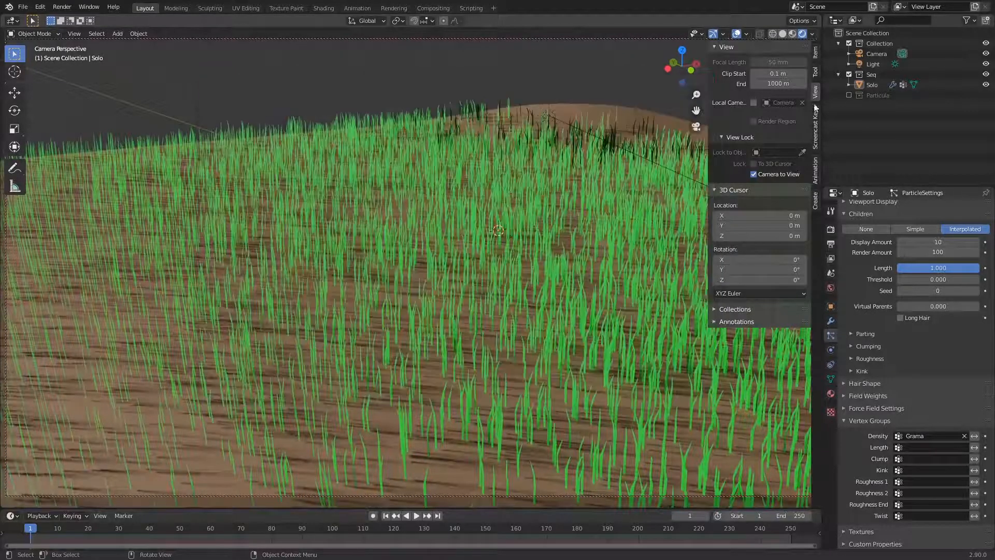
# - Exclude the Seq collection, enable Particula to show its grass blades, exclude it again, and bring up the render result
pyautogui.click(849, 75)
pyautogui.click(849, 85)
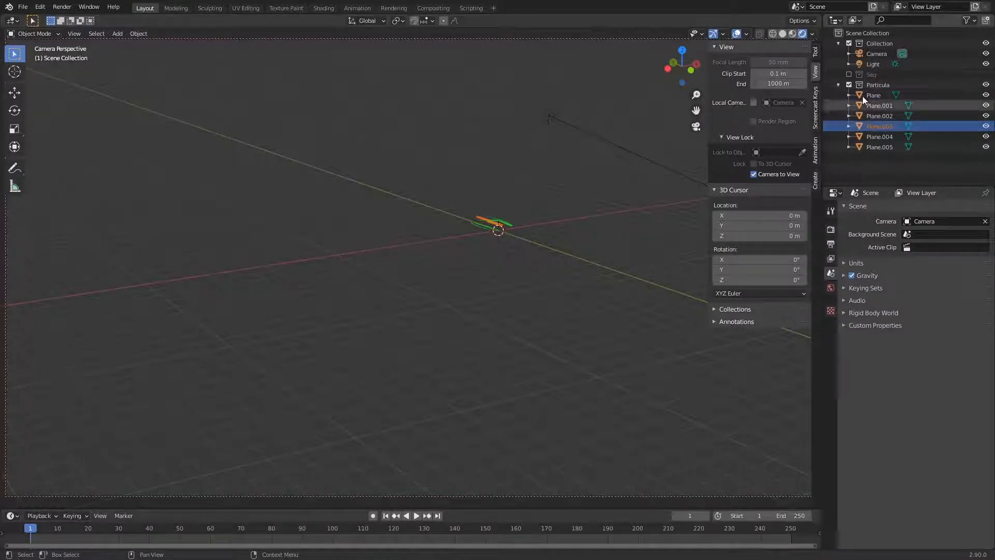
pyautogui.click(849, 84)
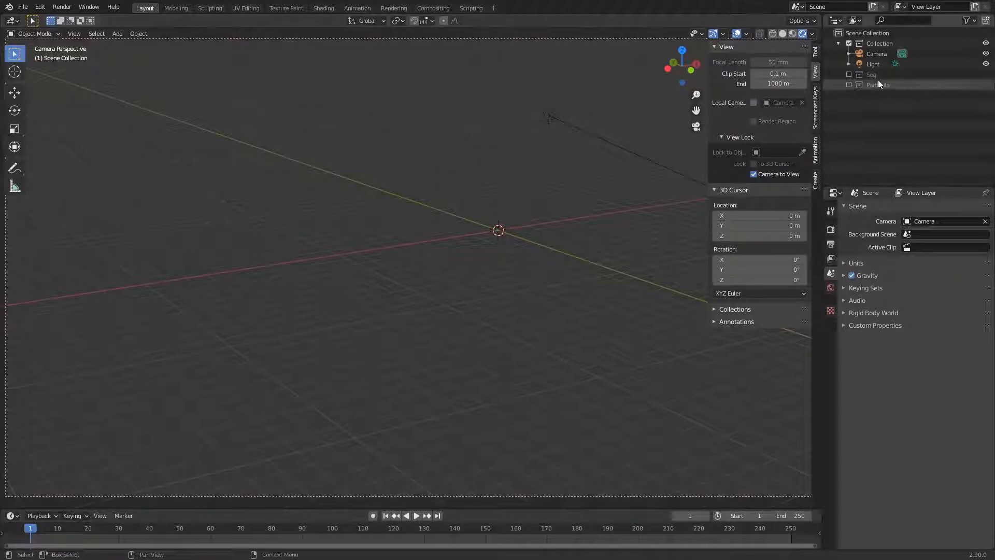
pyautogui.press('F12')
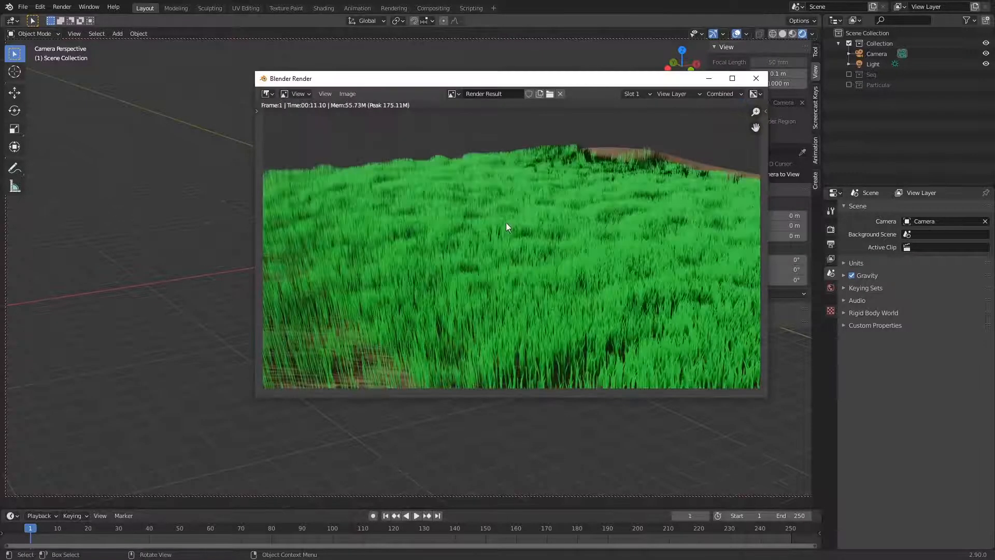